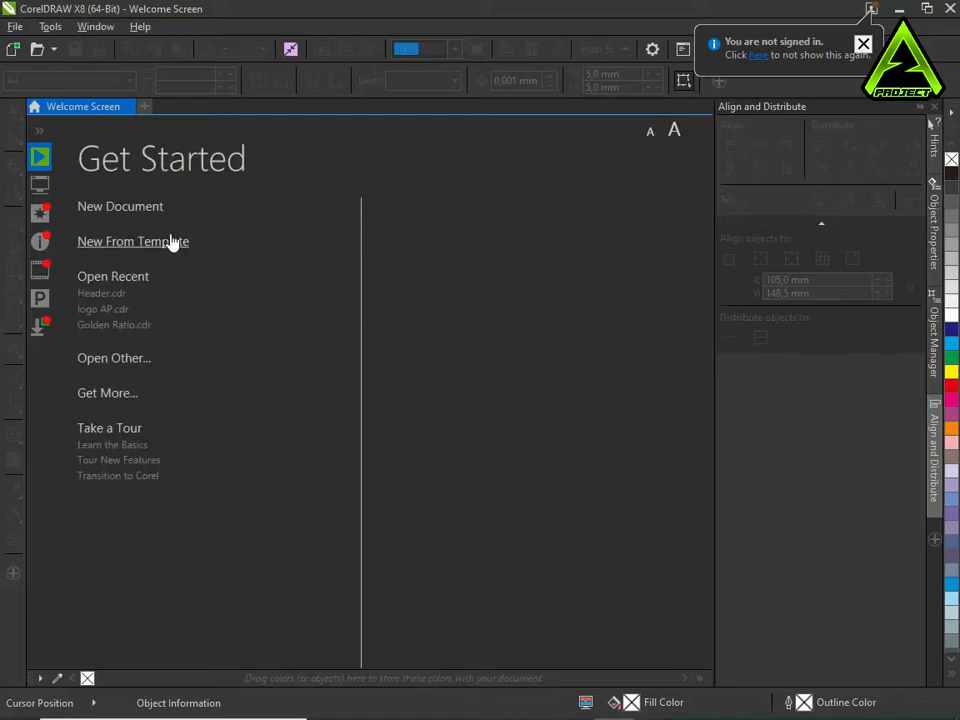
- Create a new landscape A4 document of 3508 × 2480 px in RGB at 300 dpi
left_click(146, 212)
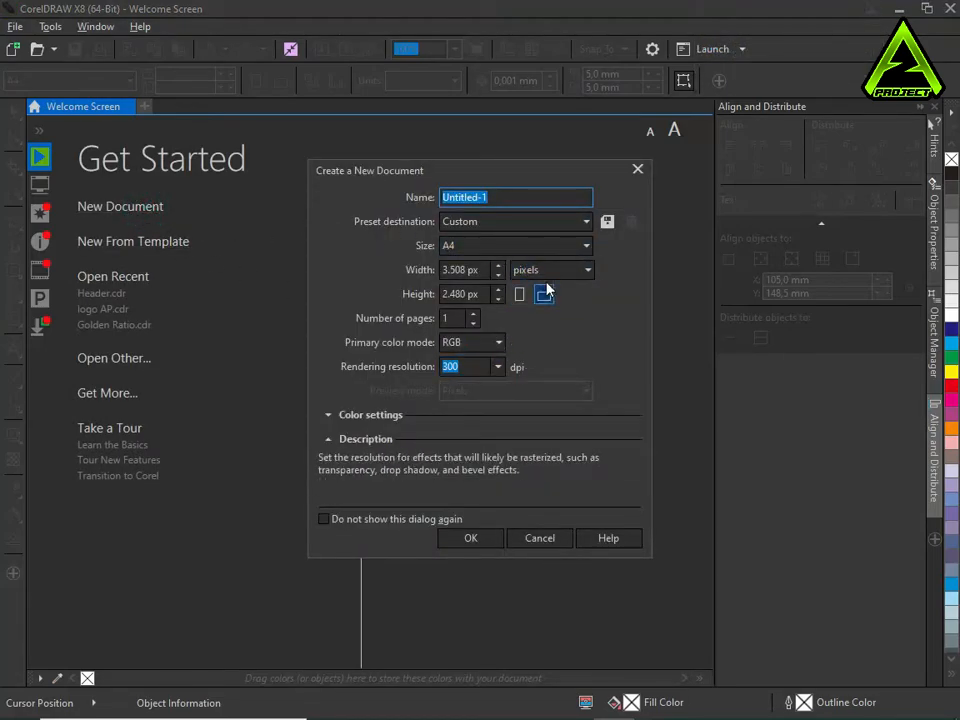
left_click(482, 533)
scroll(497, 410, "down", 2)
scroll(497, 414, "down", 2)
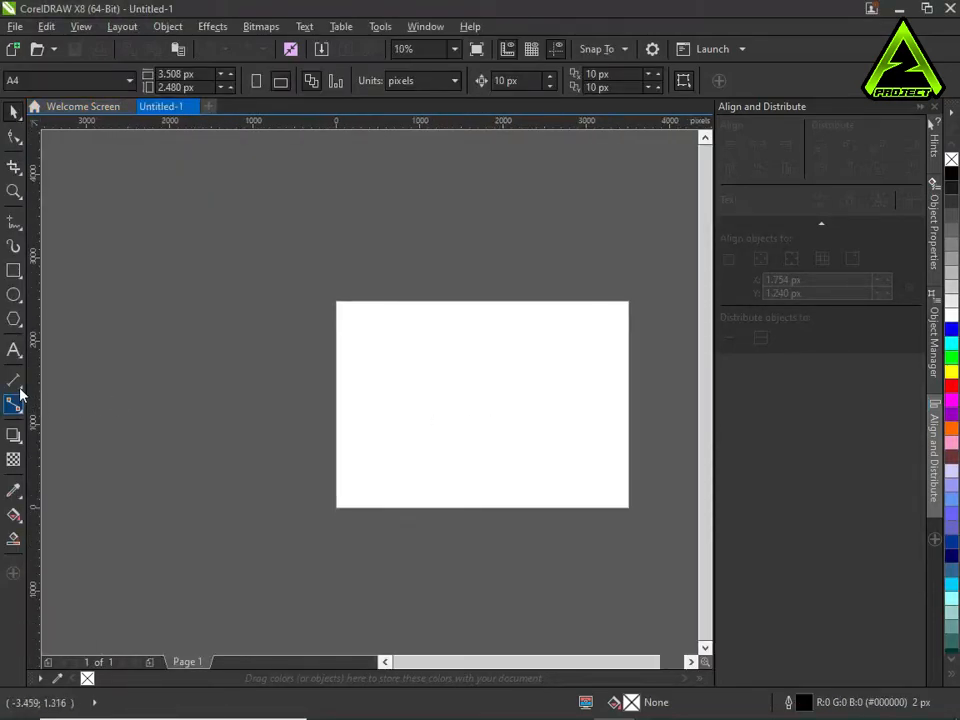
- Add the artistic text "24" on the page
left_click(20, 360)
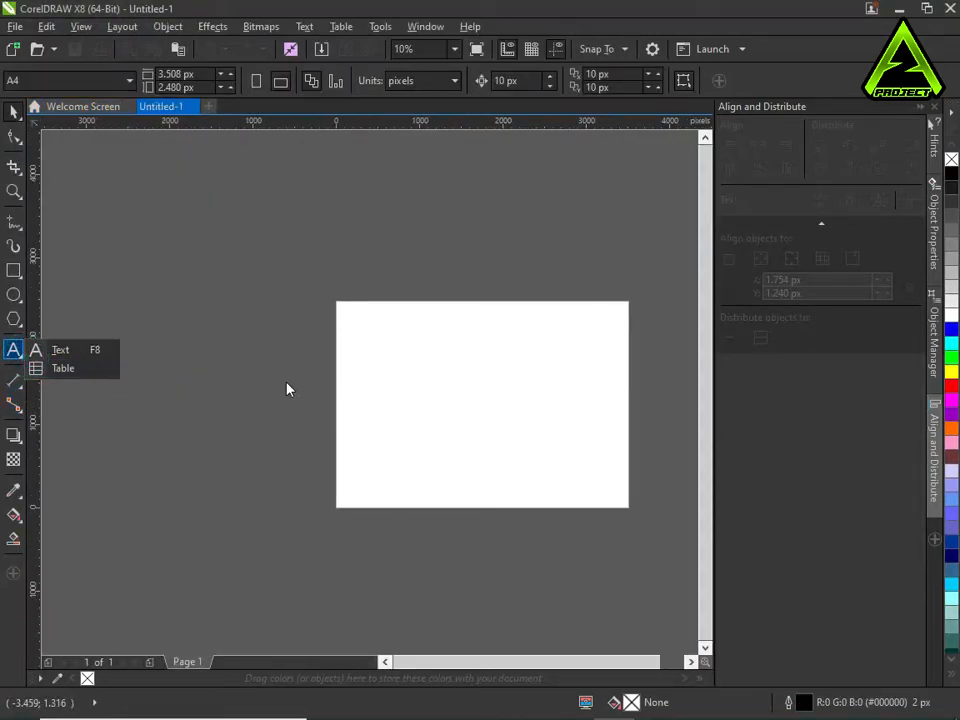
left_click(13, 350)
left_click(386, 381)
scroll(437, 384, "up", 2)
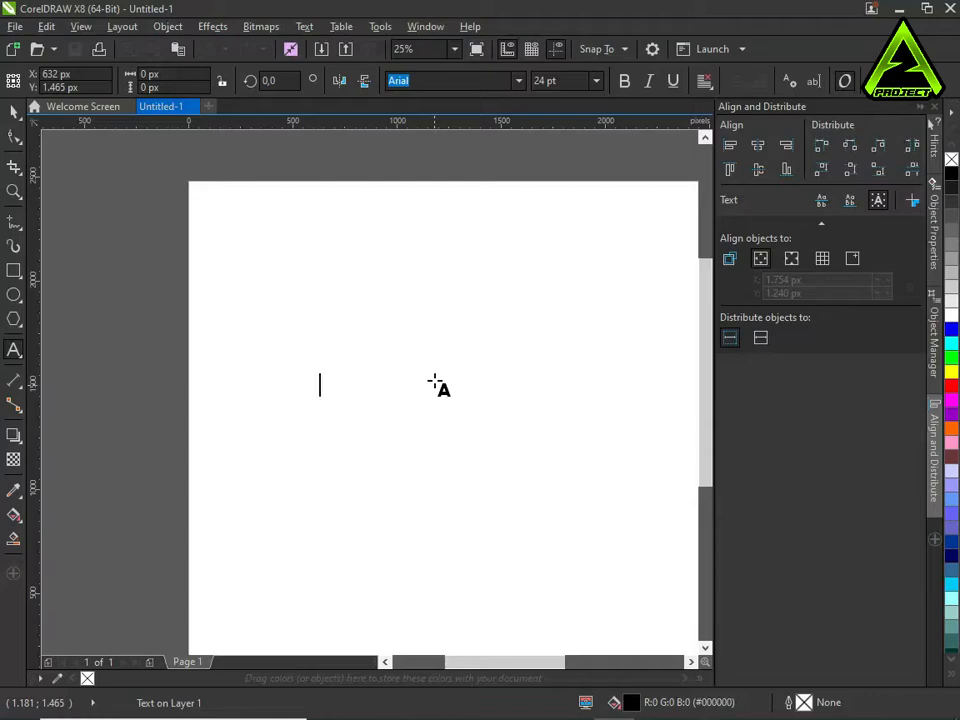
type("24")
left_click(14, 111)
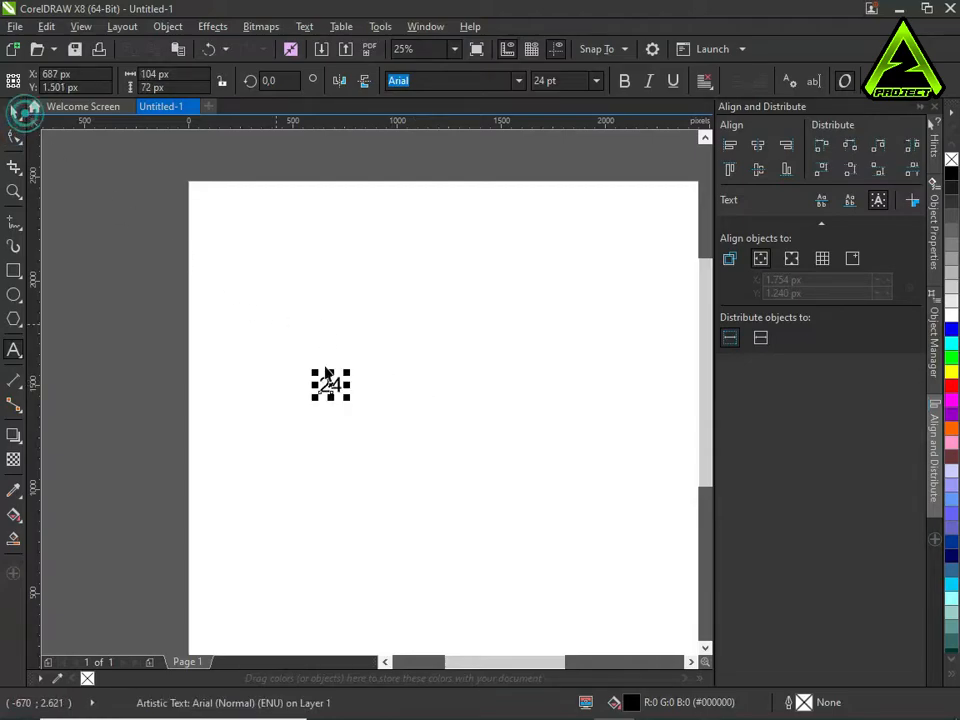
- Enlarge the "24" text to about 276 pt and set its font to Freshman
left_click_drag(345, 397, 566, 518)
left_click(519, 81)
mouse_move(512, 204)
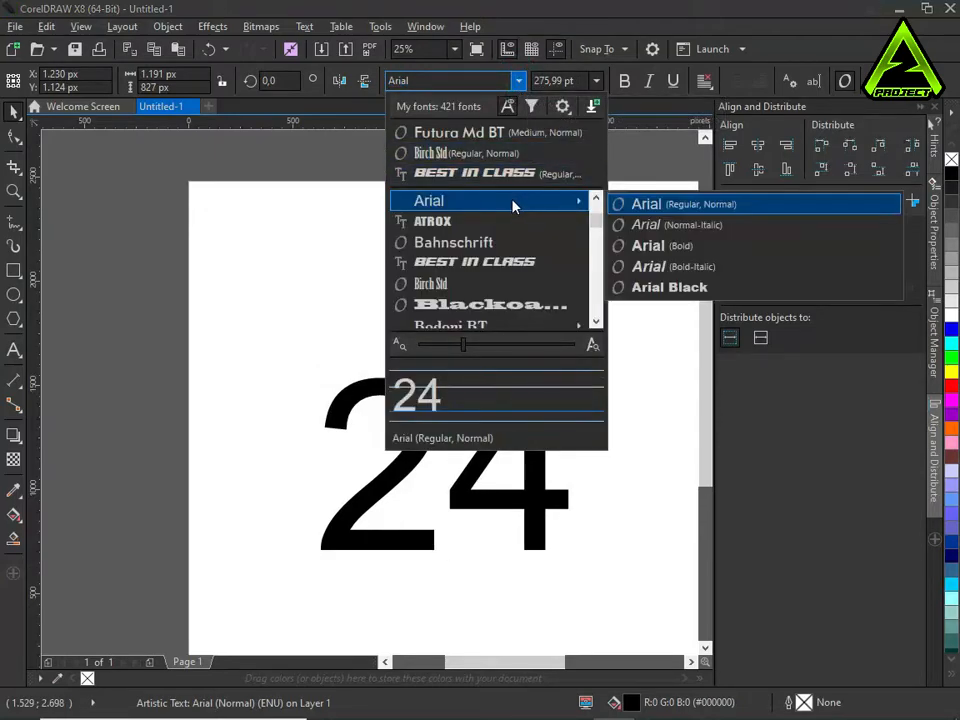
scroll(500, 235, "down", 5)
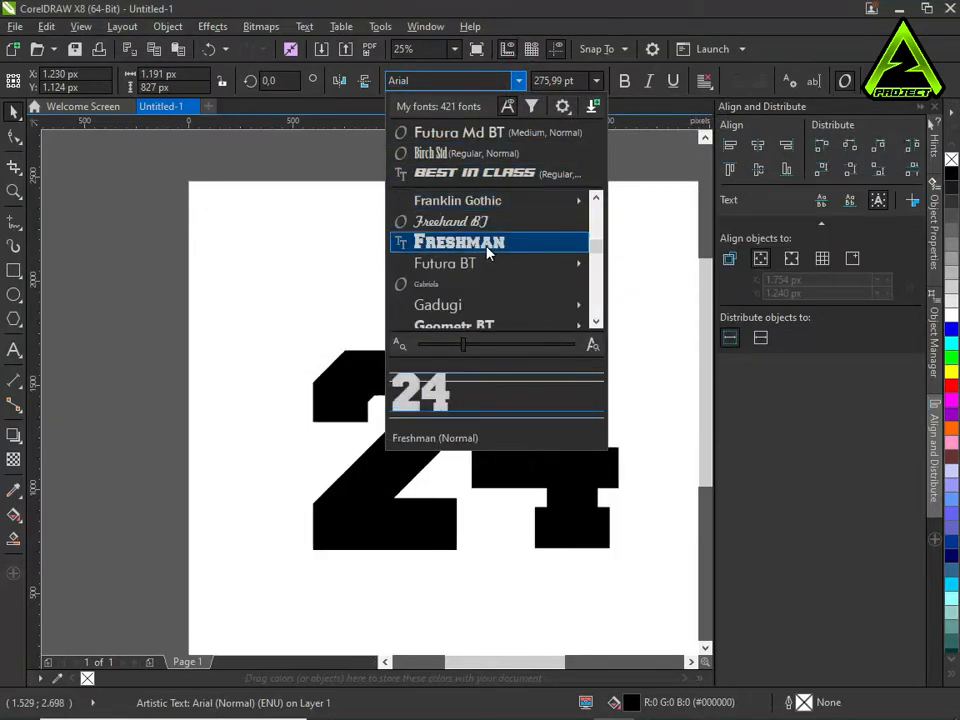
left_click(490, 245)
- Slant the "24" text to the right like italics and resize it to about 297 pt
left_click_drag(466, 345, 531, 274)
left_click(427, 325)
scroll(460, 310, "down", 2)
scroll(505, 354, "up", 2)
left_click(519, 397)
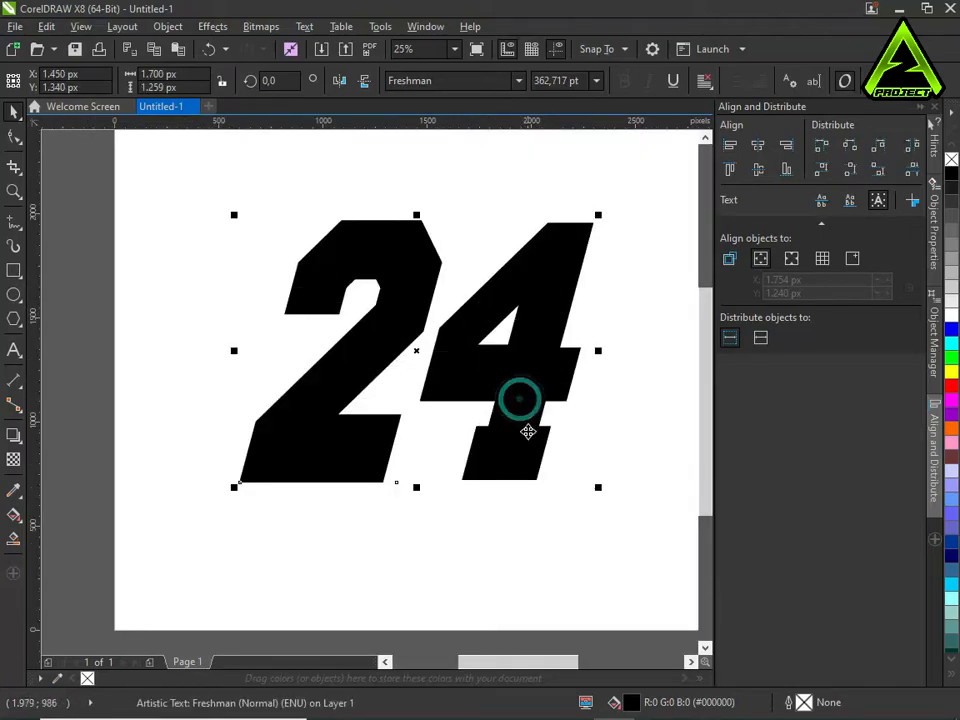
left_click_drag(594, 493, 536, 439)
scroll(538, 403, "down", 2)
scroll(511, 357, "up", 2)
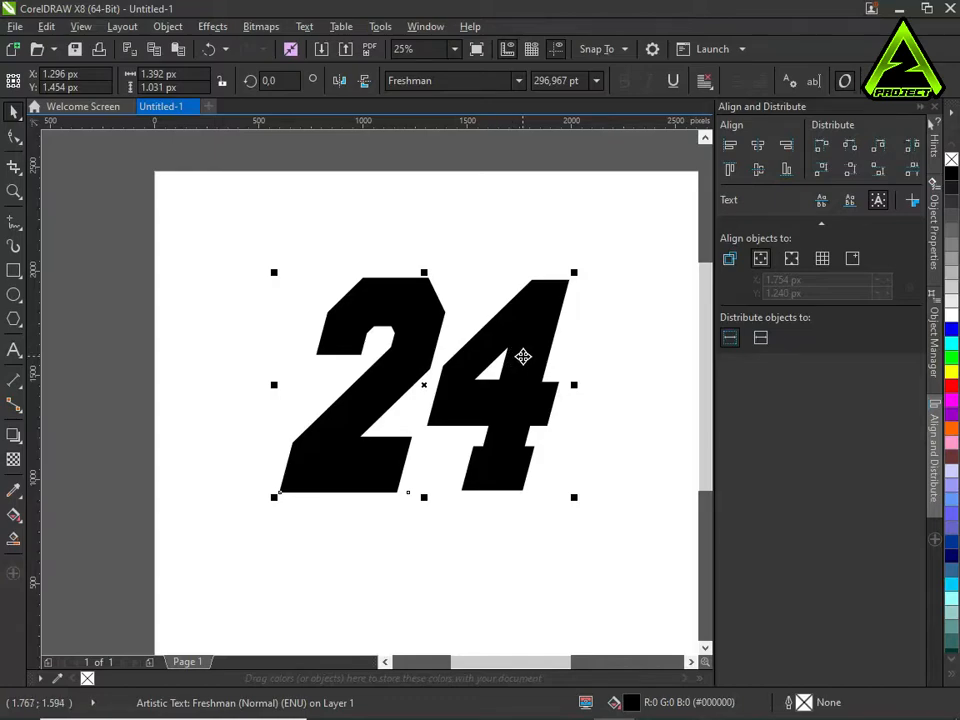
- Convert the slanted "24" text to curves
key("ctrl+q")
scroll(521, 358, "down", 2)
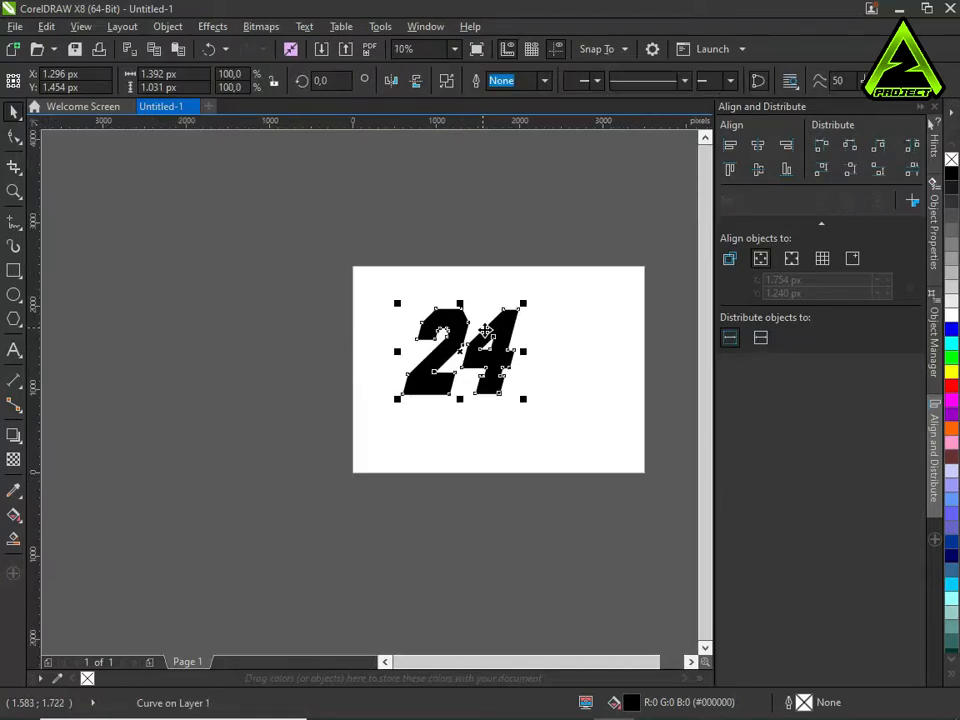
left_click(563, 357)
scroll(495, 360, "up", 2)
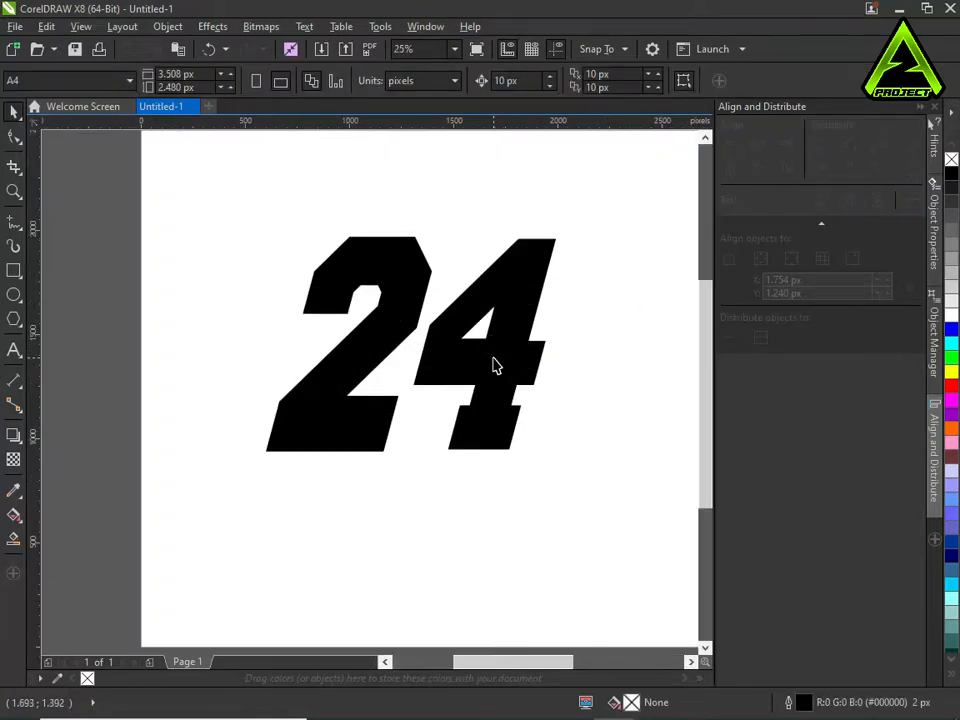
- Compress the "24" curve vertically to about 84%, 866 px high, keeping its width
left_click(495, 368)
left_click_drag(409, 456, 425, 437)
left_click(425, 437)
scroll(486, 369, "down", 2)
scroll(452, 323, "up", 2)
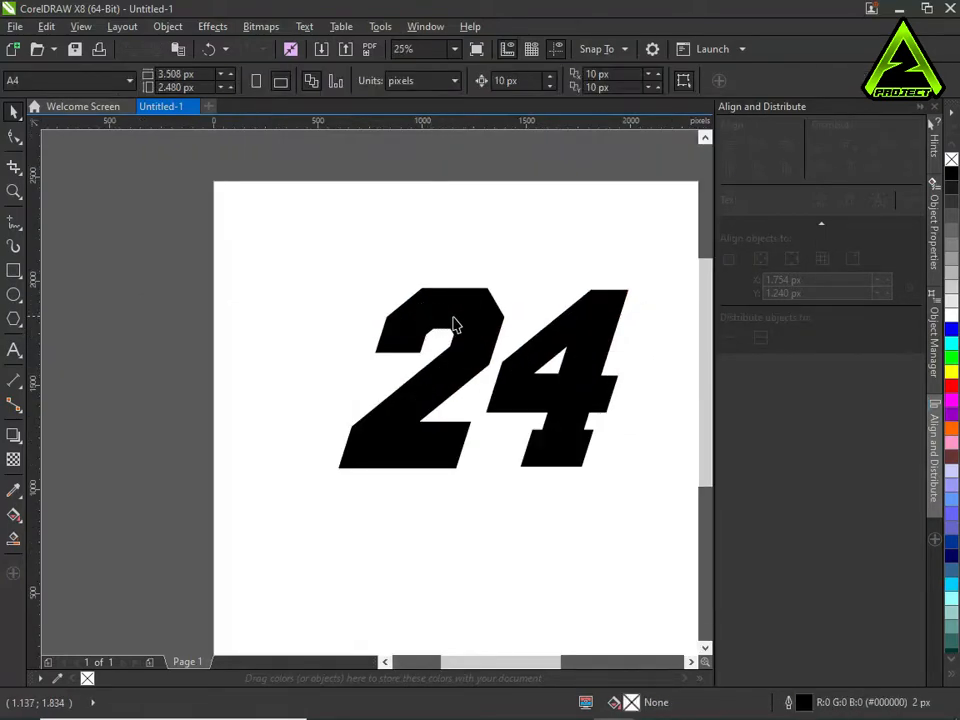
- Reshape the 2's upper inner notch so its bevelled left corner becomes one sharp corner, deleting the extra node
left_click(463, 314)
scroll(481, 304, "up", 1)
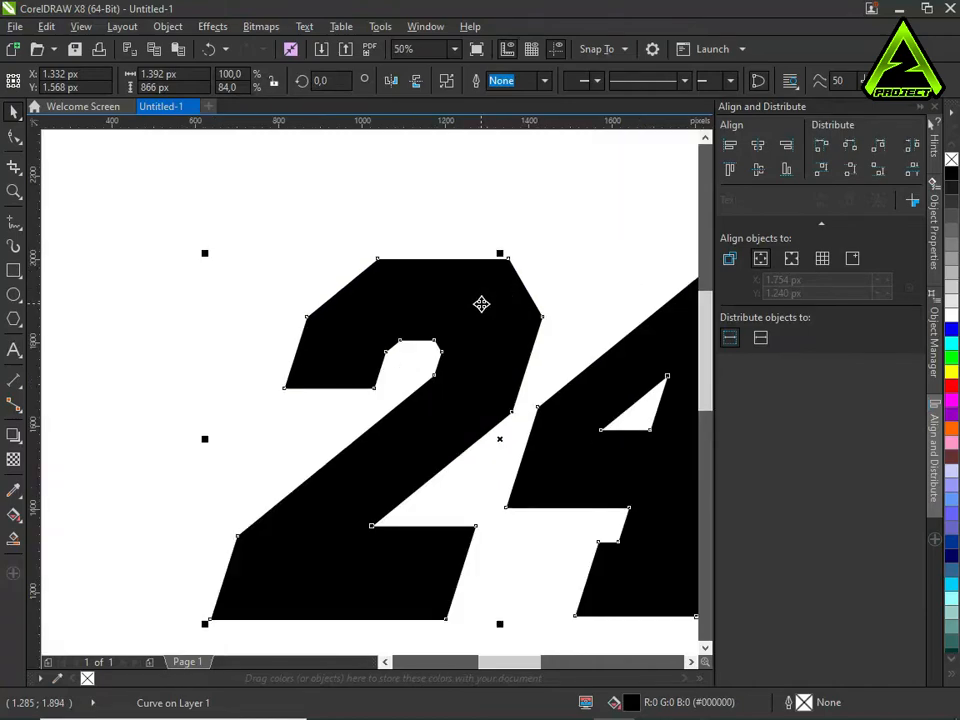
key("F10")
scroll(414, 321, "up", 2)
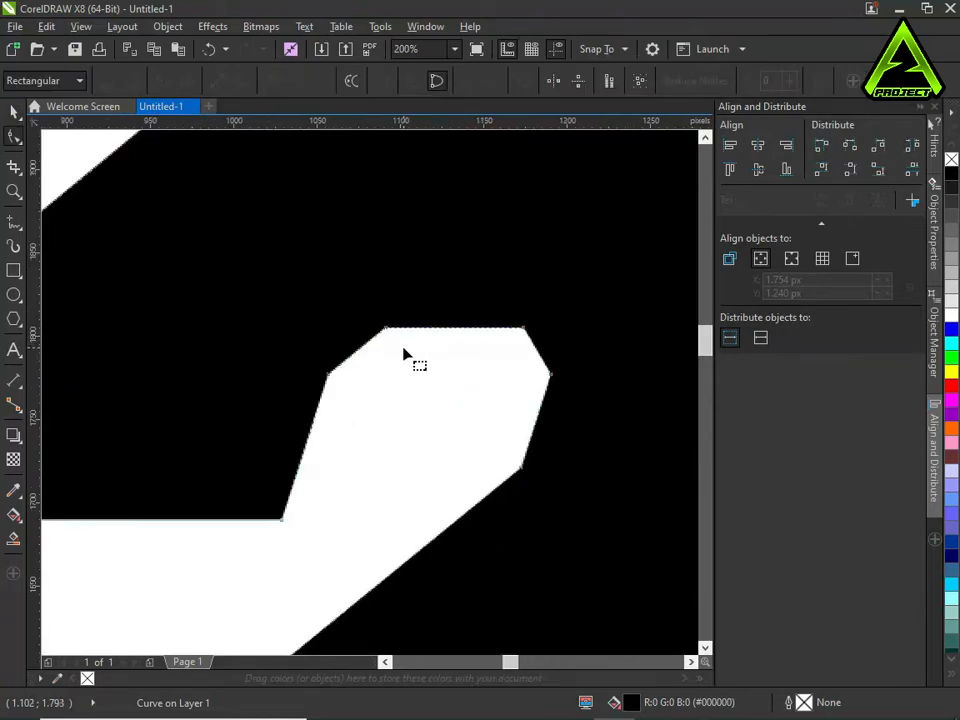
left_click_drag(328, 381, 369, 275)
left_click_drag(389, 335, 341, 330)
double_click(360, 266)
scroll(454, 336, "down", 2)
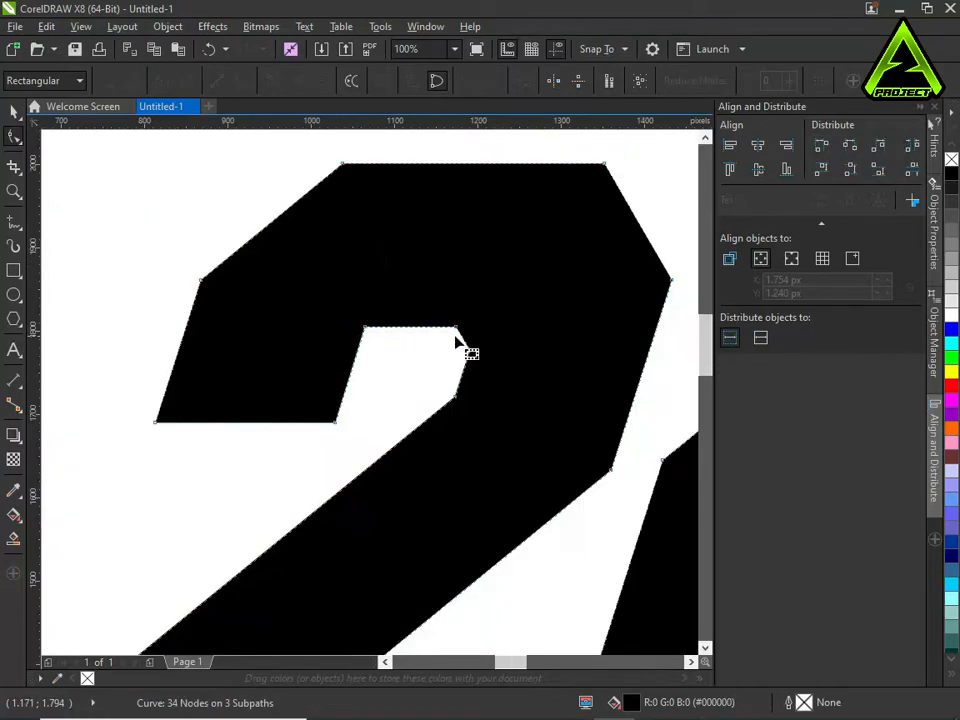
scroll(503, 347, "up", 1)
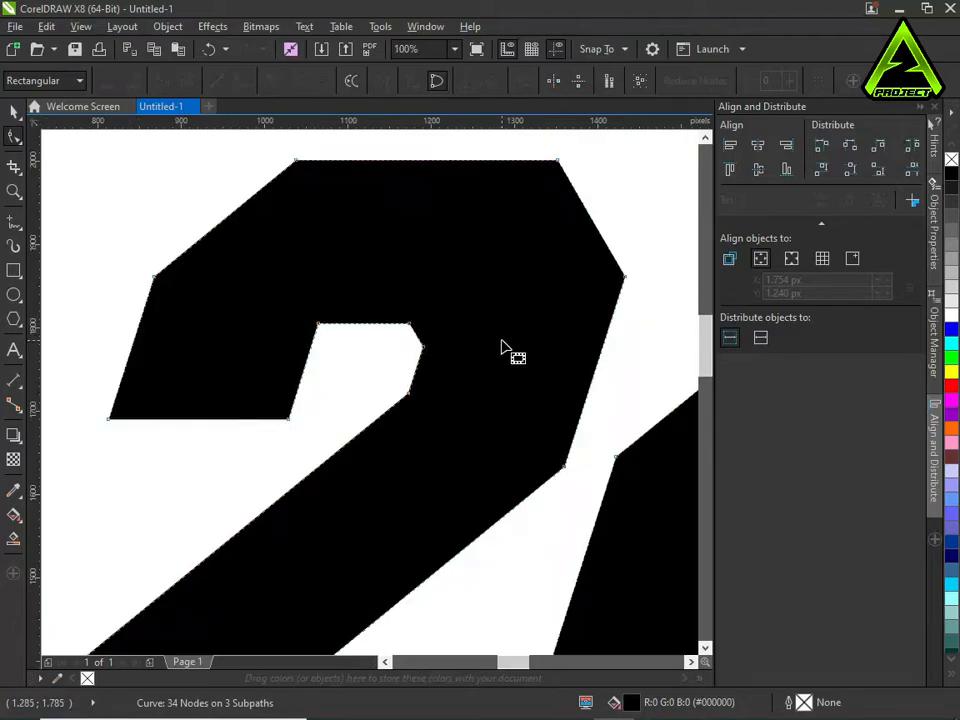
scroll(447, 360, "up", 1)
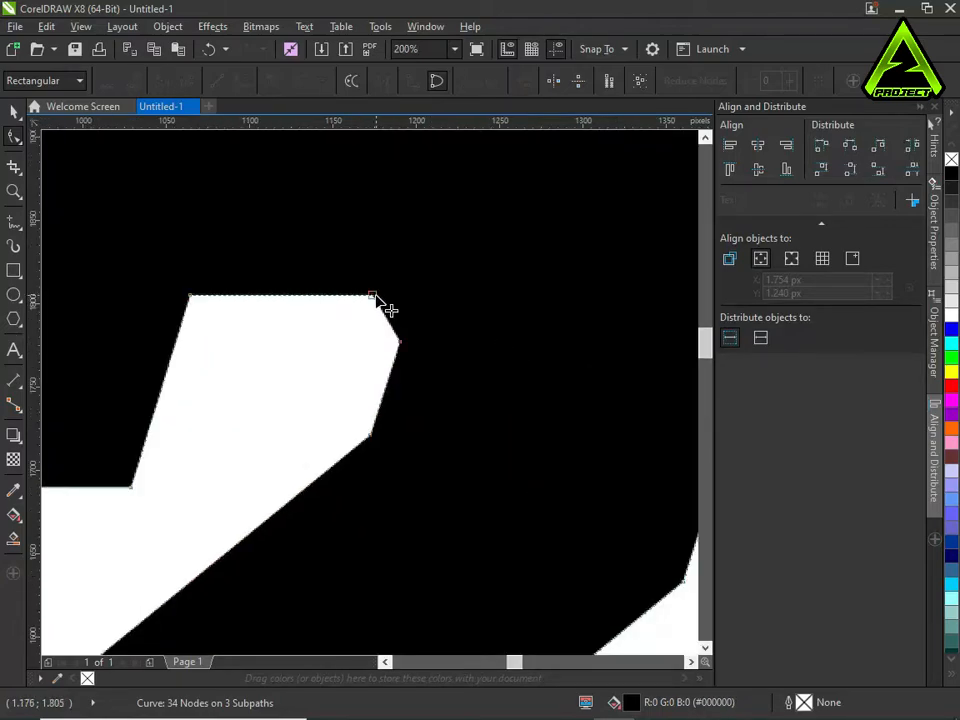
- Stretch the upper right node of the 2's inner notch rightward into a pointed spike
left_click_drag(375, 295, 613, 300)
scroll(521, 332, "down", 4)
scroll(521, 332, "up", 3)
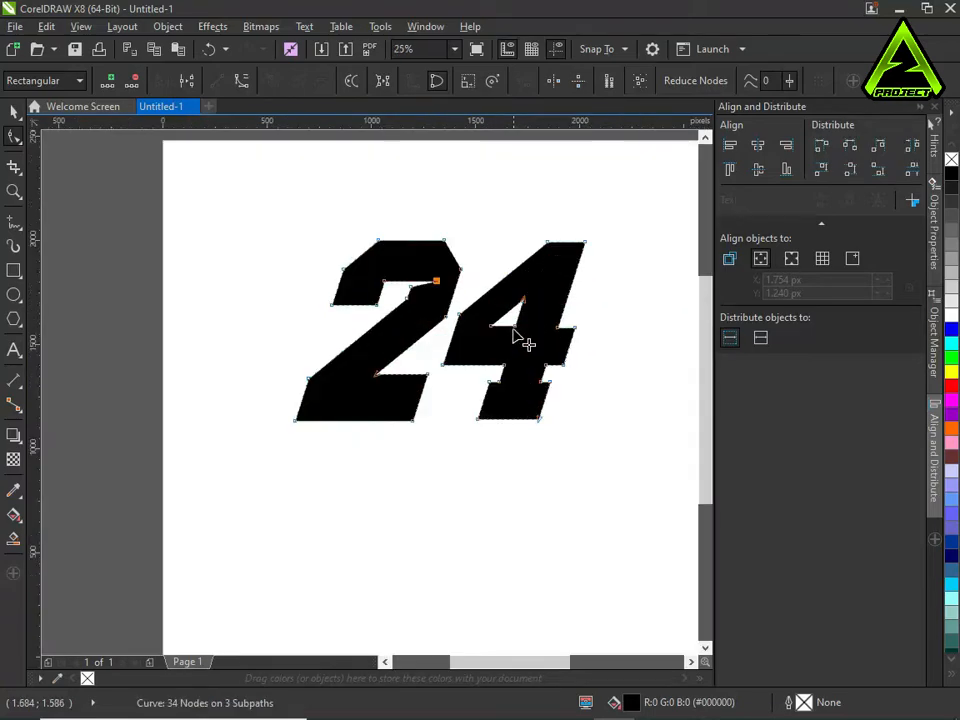
scroll(521, 332, "down", 1)
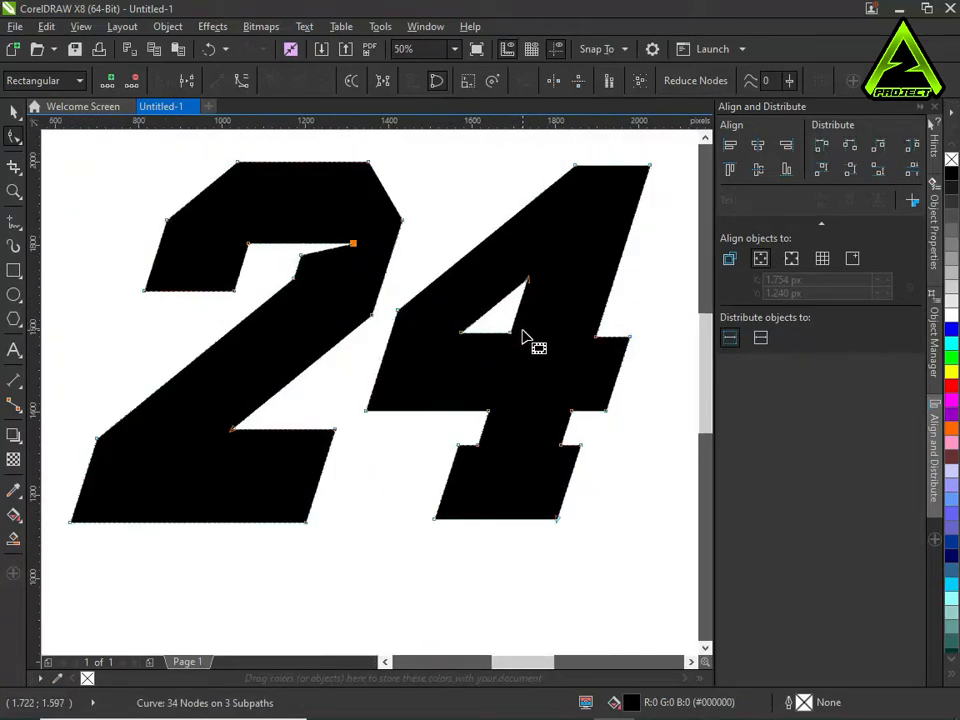
- Add a node beside the 2's lower inner corner and pull that corner left into a pointed spike
scroll(186, 450, "up", 1)
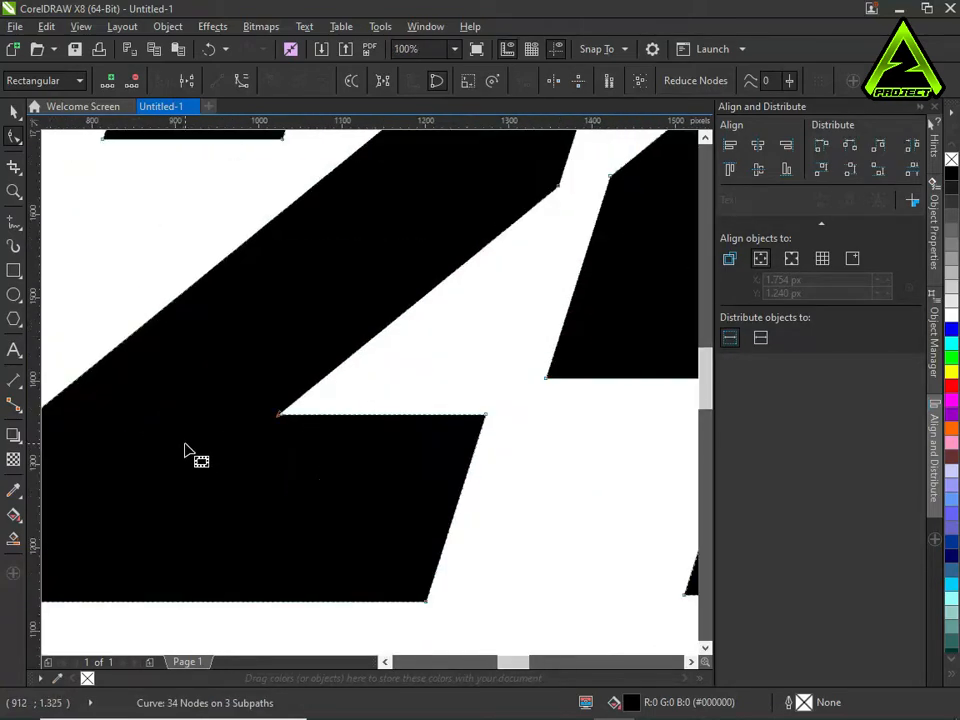
double_click(304, 392)
key("Delete")
double_click(306, 394)
left_click_drag(281, 415, 145, 416)
scroll(386, 396, "down", 2)
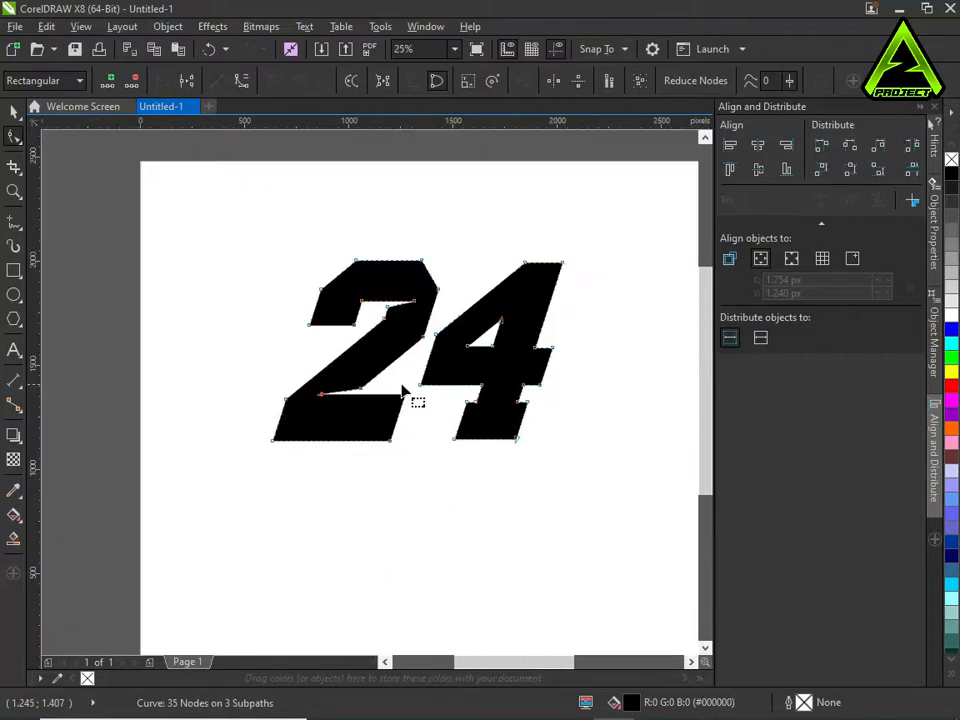
- Extend the tip of the 2's upper spike slightly farther toward the digit's right edge
scroll(437, 355, "up", 2)
left_click_drag(404, 267, 428, 276)
scroll(430, 277, "down", 2)
scroll(520, 292, "up", 1)
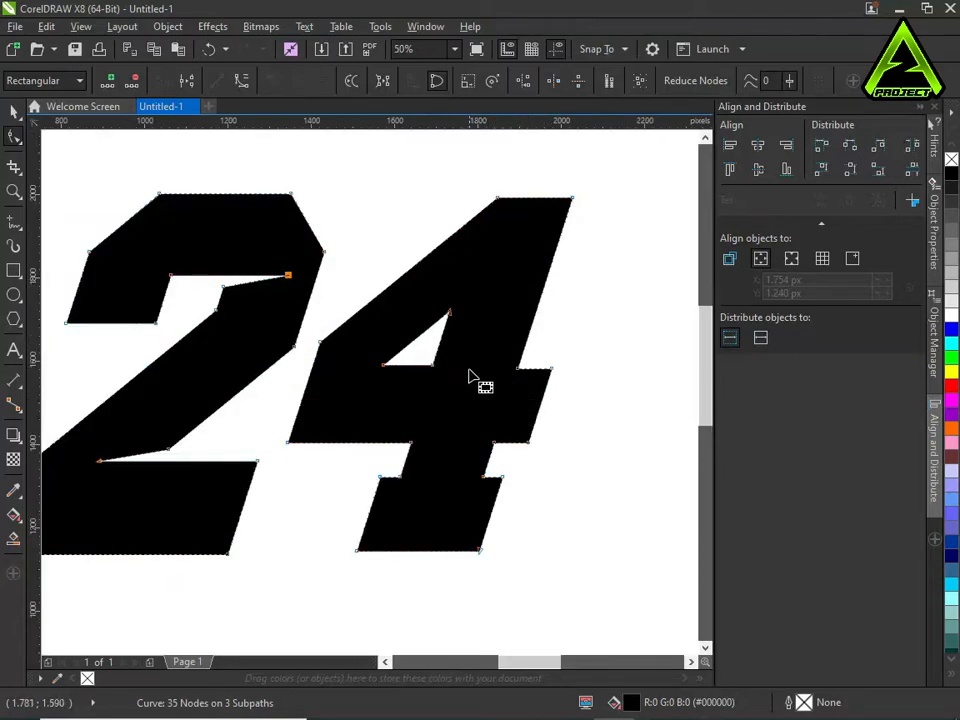
- Add a node on the right side of the 4's inner triangle and pull its lower right corner rightward into a spike
scroll(470, 383, "up", 2)
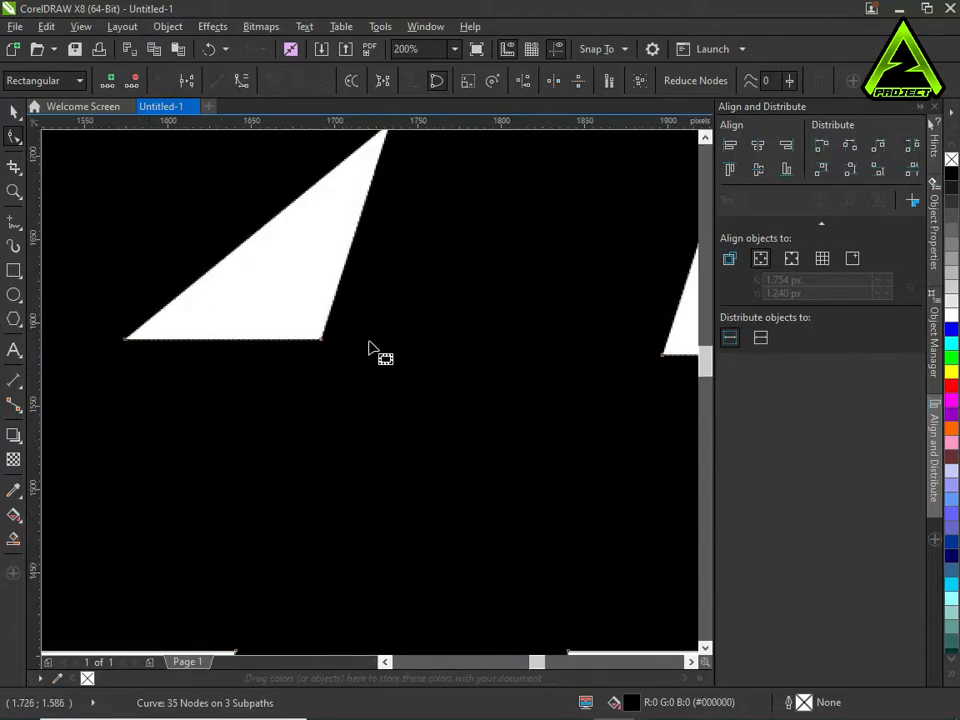
double_click(331, 310)
scroll(333, 313, "down", 1)
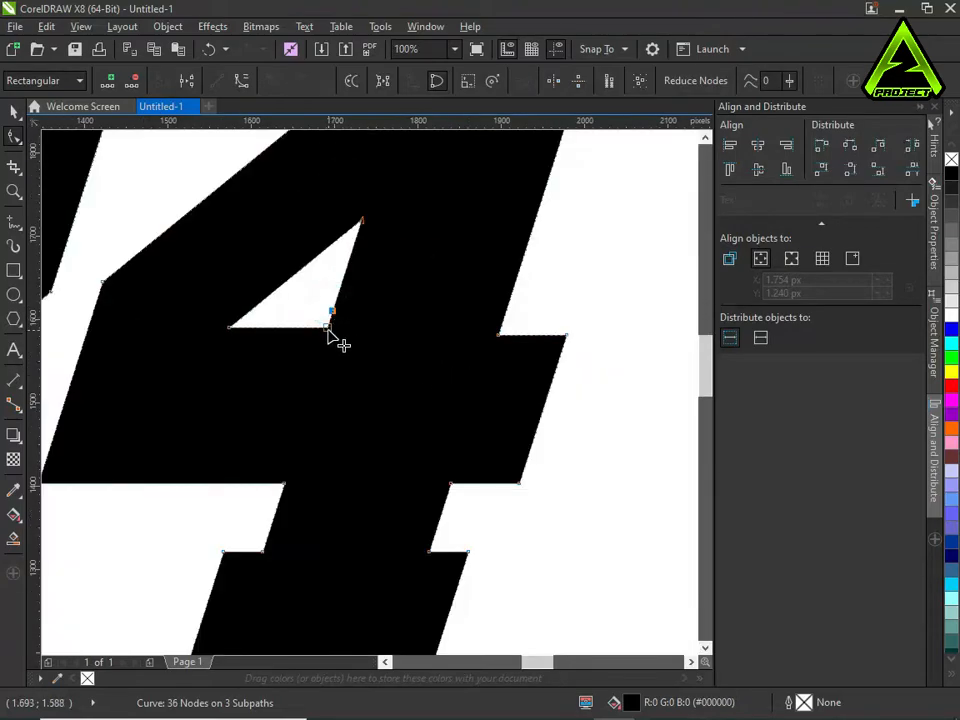
left_click_drag(331, 331, 462, 331)
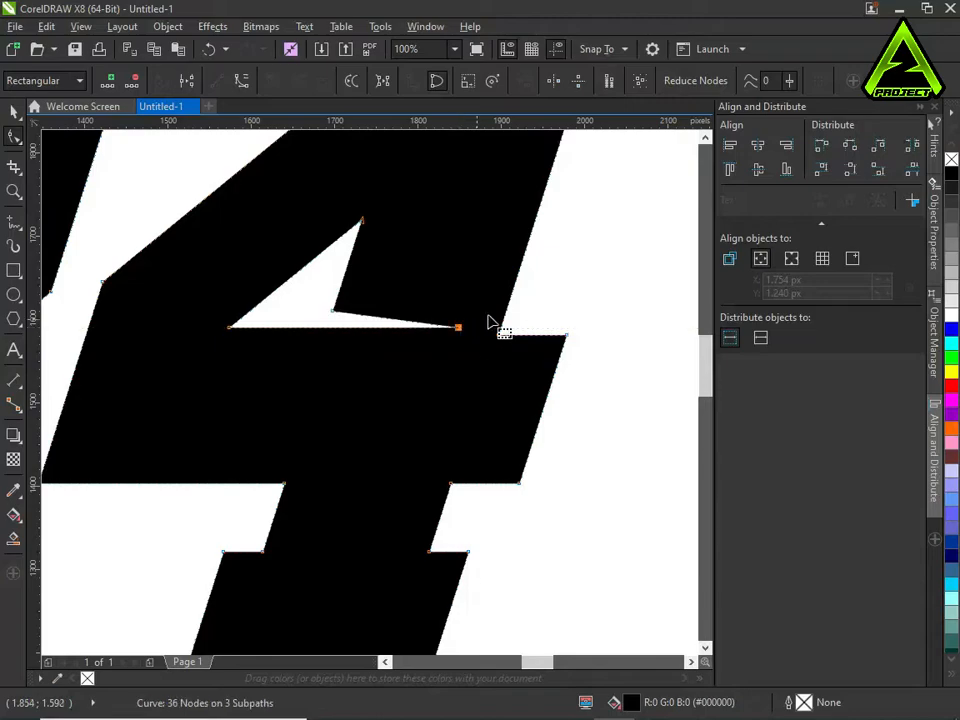
scroll(500, 312, "down", 1)
scroll(465, 404, "up", 1)
- Add a node below the 4's crossbar on the right of the stem and pull the corner left into a spike
double_click(489, 404)
left_click_drag(489, 404, 370, 406)
key("ctrl+z")
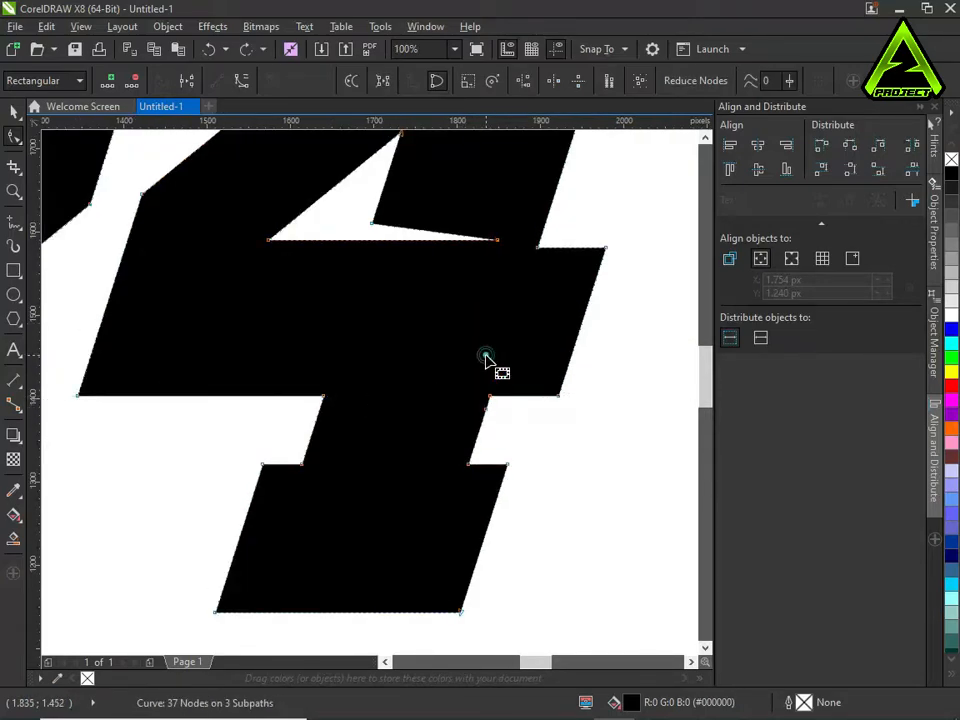
left_click_drag(495, 399, 370, 408)
scroll(523, 392, "down", 1)
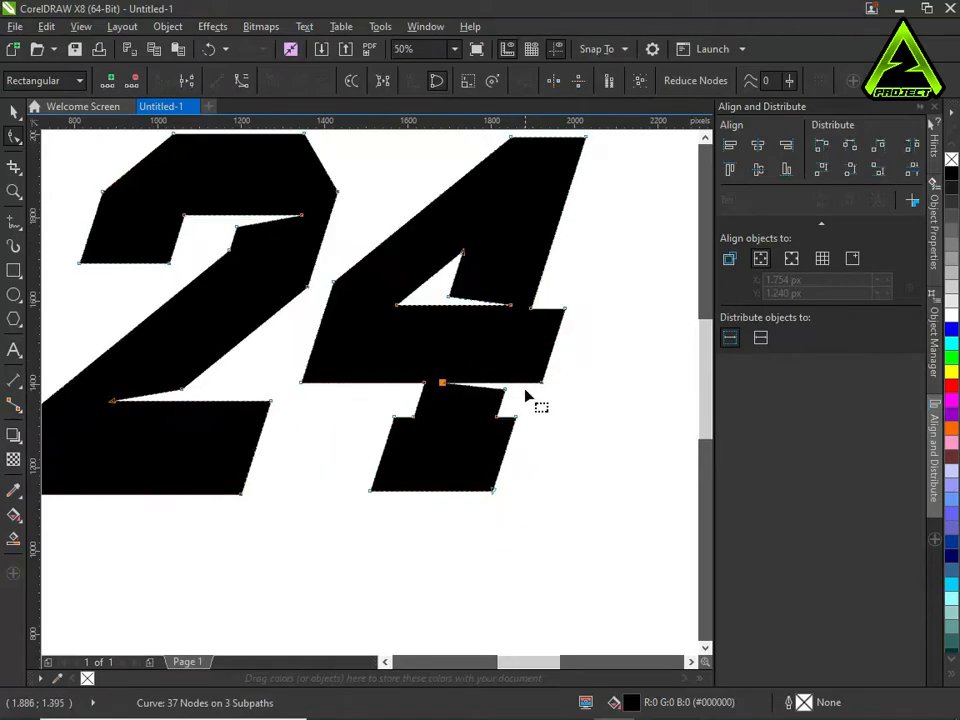
scroll(521, 394, "down", 1)
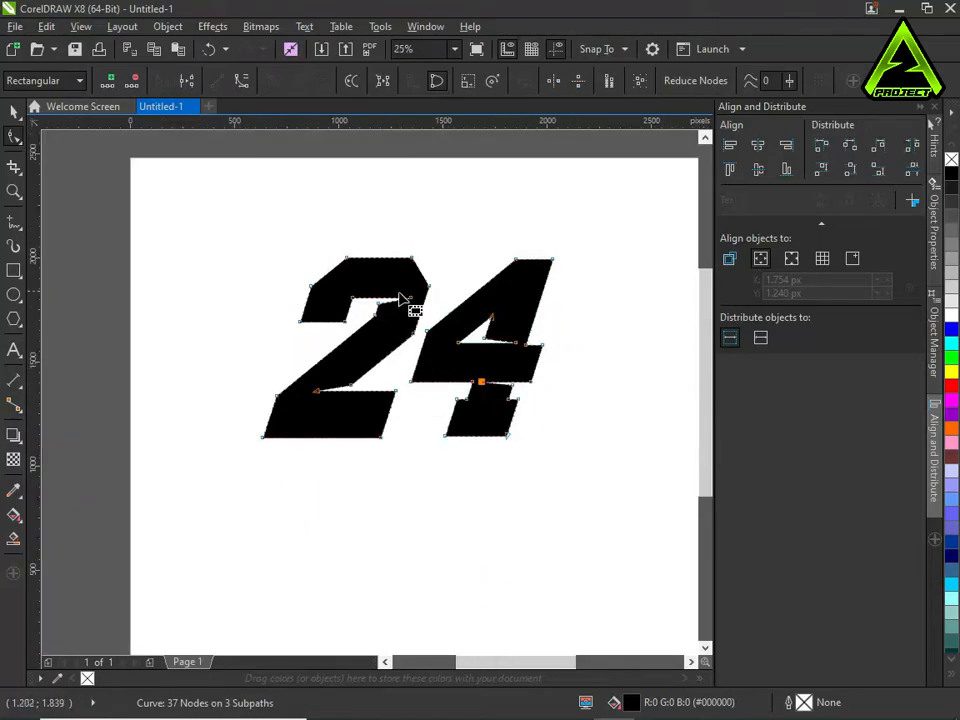
- Narrow both spikes of the 4 by moving their added nodes closer to the horizontal edges
scroll(521, 405, "up", 3)
scroll(538, 362, "up", 1)
mouse_move(536, 370)
left_mouse_down()
mouse_move(544, 360)
mouse_move(536, 350)
left_mouse_up()
scroll(528, 338, "down", 3)
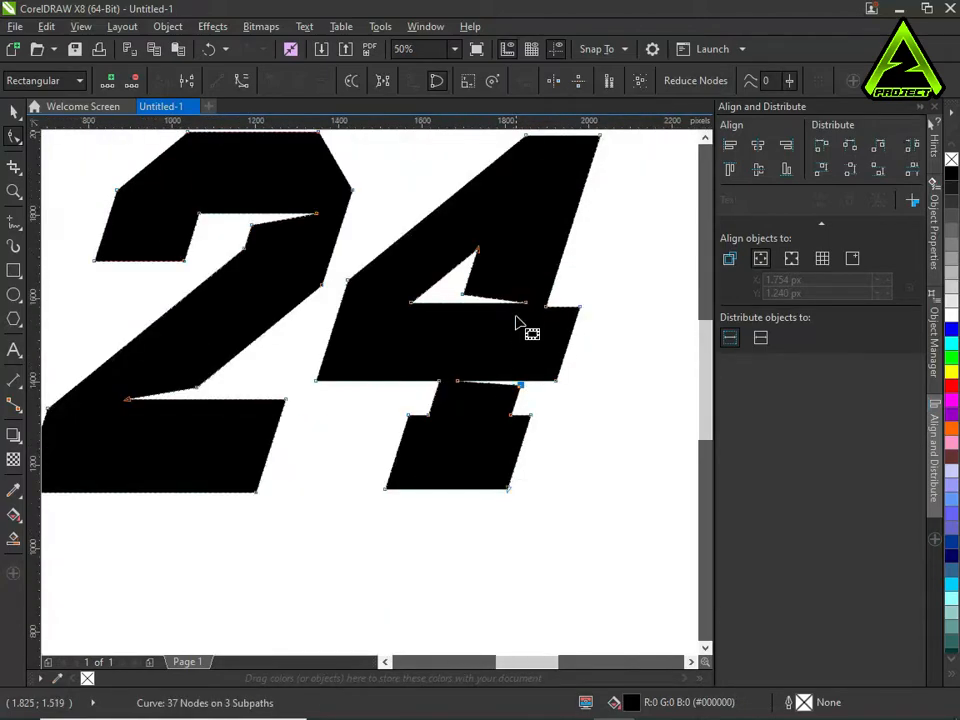
scroll(450, 290, "up", 3)
left_click_drag(437, 320, 435, 364)
scroll(477, 337, "down", 3)
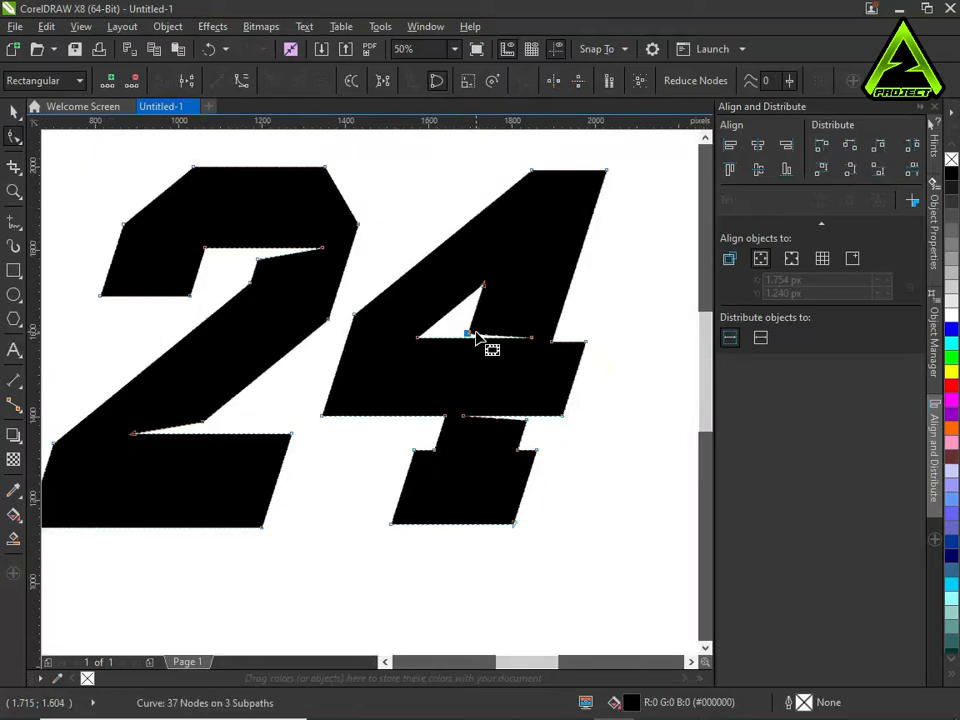
- Narrow the lower and upper spikes of the 2 by moving their nodes closer to the horizontal edges
scroll(185, 446, "up", 2)
left_click_drag(248, 373, 213, 398)
scroll(369, 399, "down", 3)
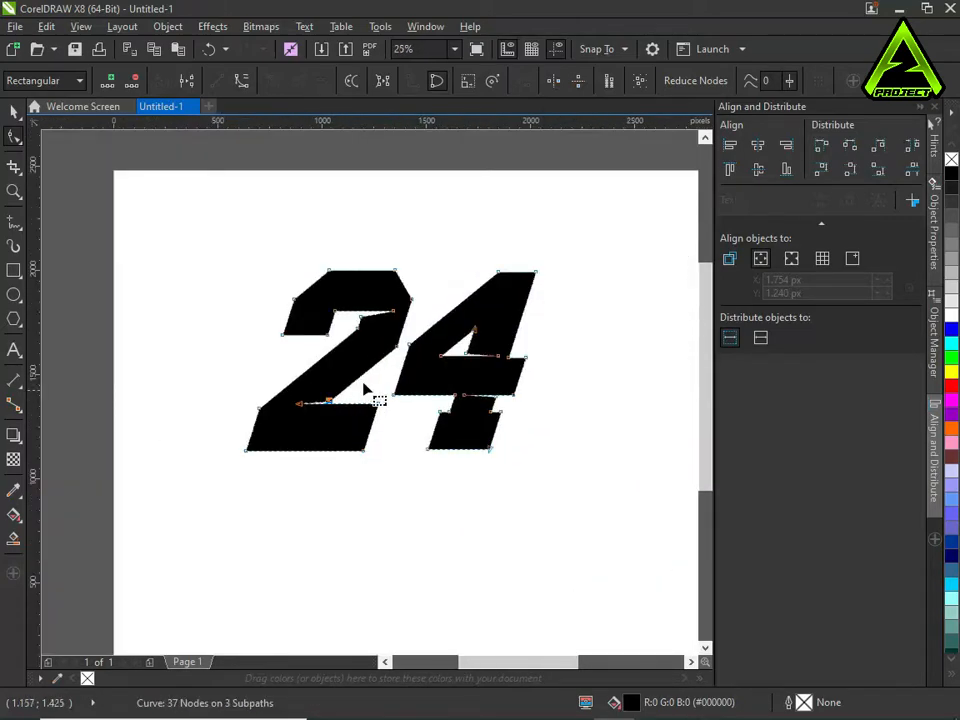
scroll(375, 317, "up", 2)
scroll(326, 334, "up", 1)
left_click_drag(322, 329, 332, 311)
scroll(375, 335, "down", 3)
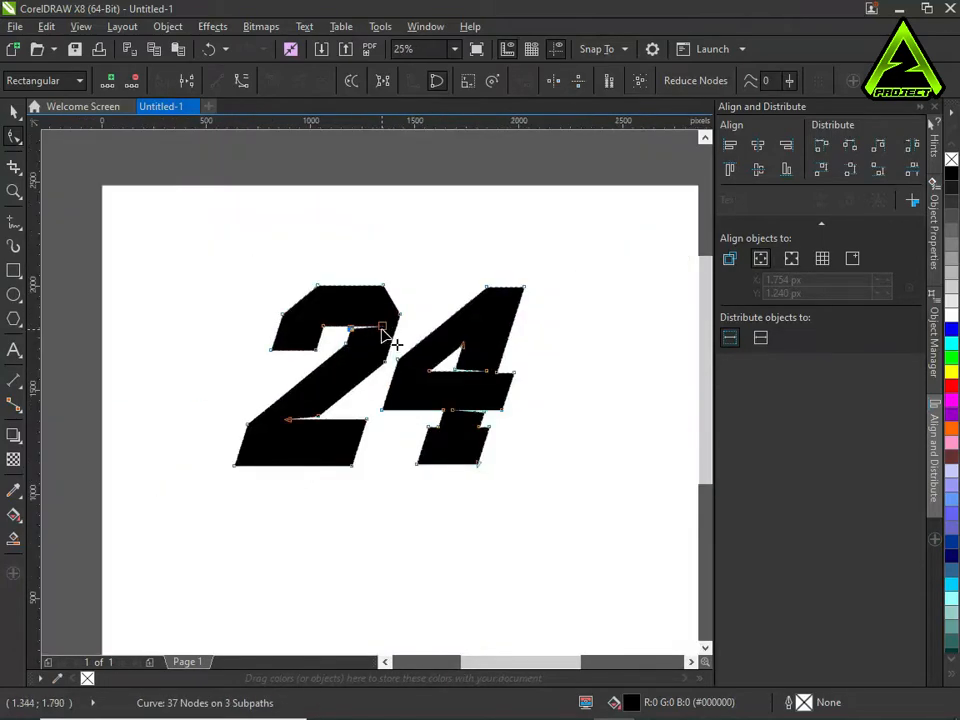
- Break the "24" curve apart and combine the 4 with its inner triangle
left_click(17, 114)
left_click(317, 174)
left_click(441, 345)
left_click(447, 86)
left_click(461, 214)
left_click_drag(546, 514, 381, 199)
left_click(446, 80)
- Move the 4 closer to the 2 and combine both digits into one curve
scroll(401, 401, "up", 1)
mouse_move(401, 401)
left_mouse_down()
mouse_move(390, 420)
mouse_move(401, 388)
left_mouse_up()
scroll(401, 388, "down", 5)
left_click_drag(506, 476, 296, 279)
left_click(446, 80)
left_click(439, 231)
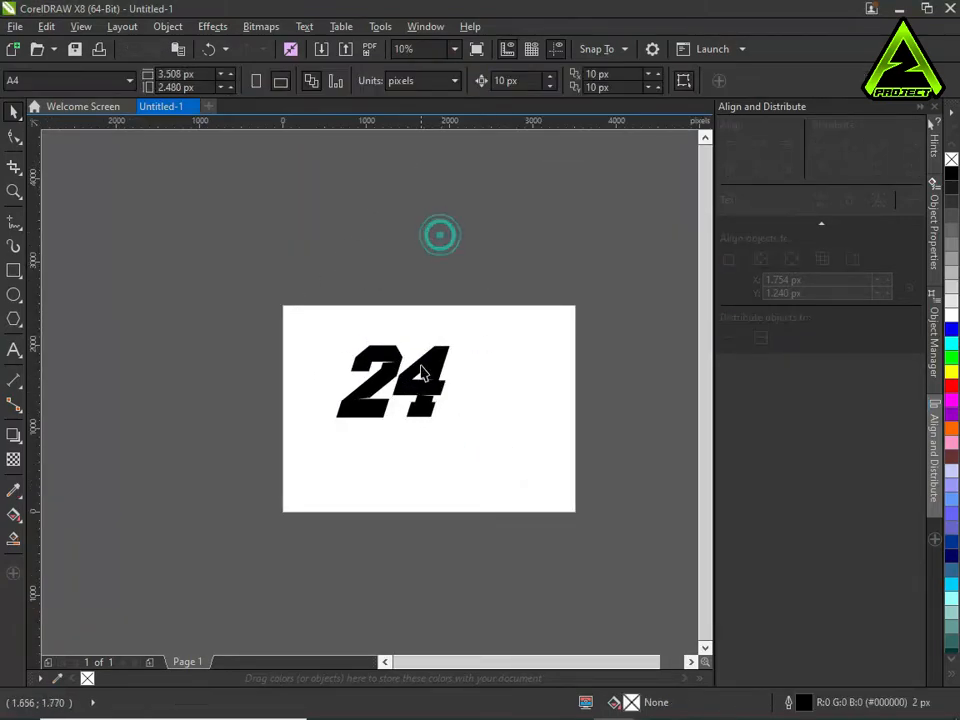
- Fill the combined "24" curve with yellow
left_click(433, 372)
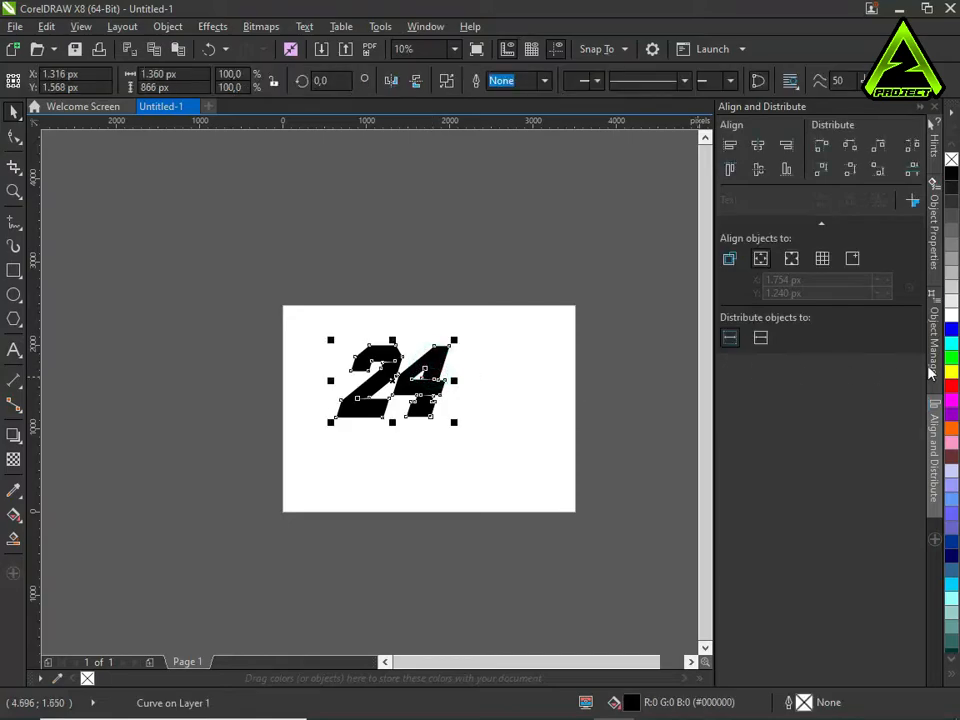
left_click(951, 372)
scroll(444, 435, "up", 3)
scroll(491, 386, "down", 3)
left_click(491, 386)
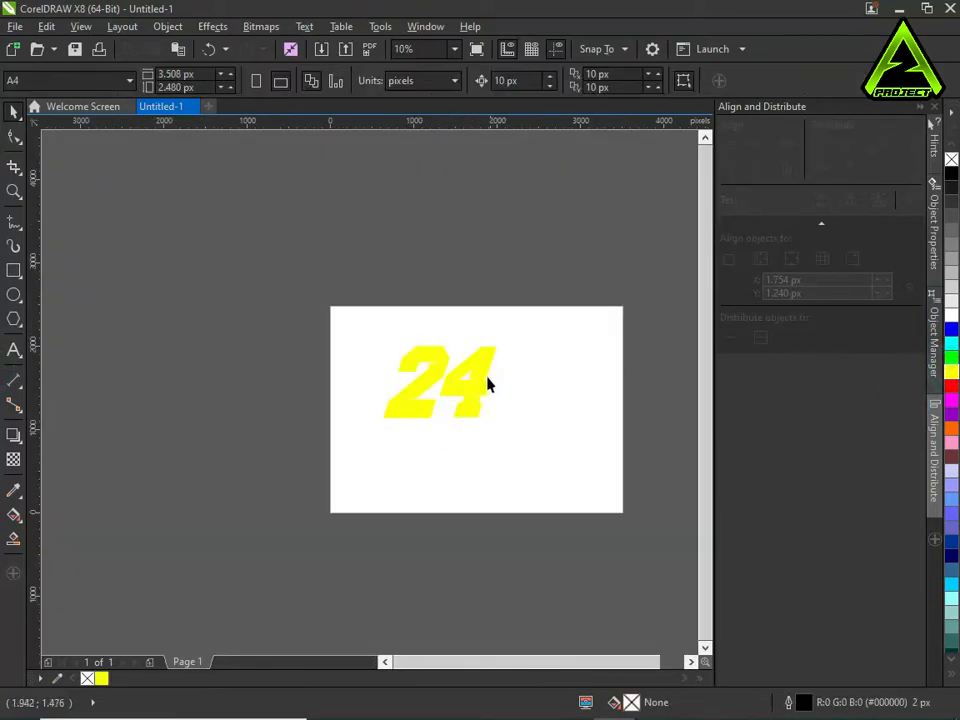
- Apply an outside contour with a 50 px offset to the yellow "24"
scroll(470, 403, "up", 3)
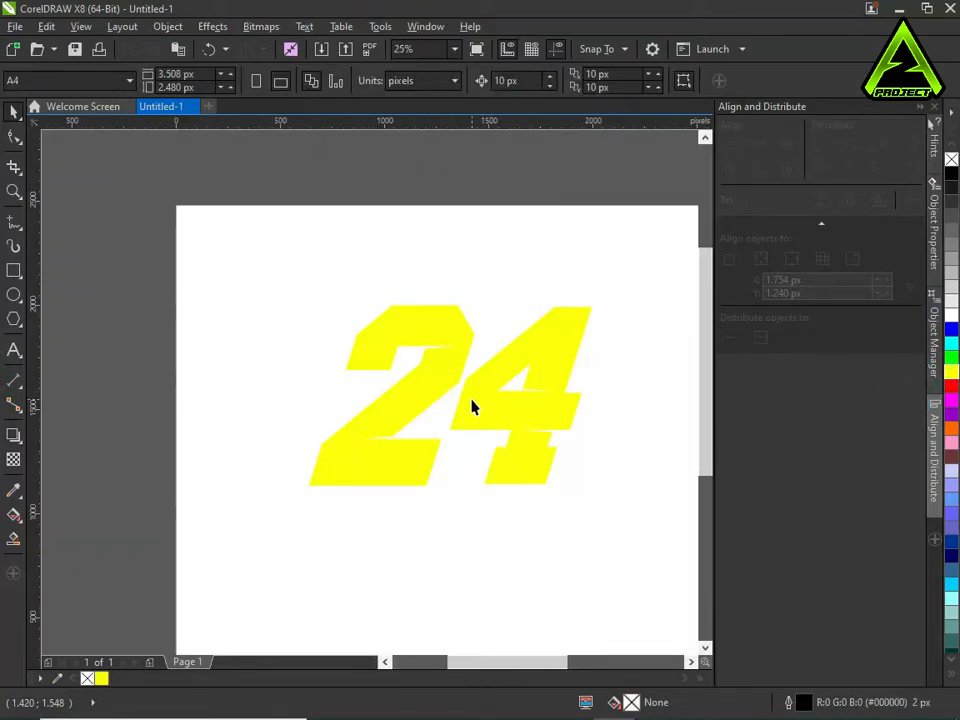
left_click(473, 407)
left_click(12, 438)
left_click(42, 453)
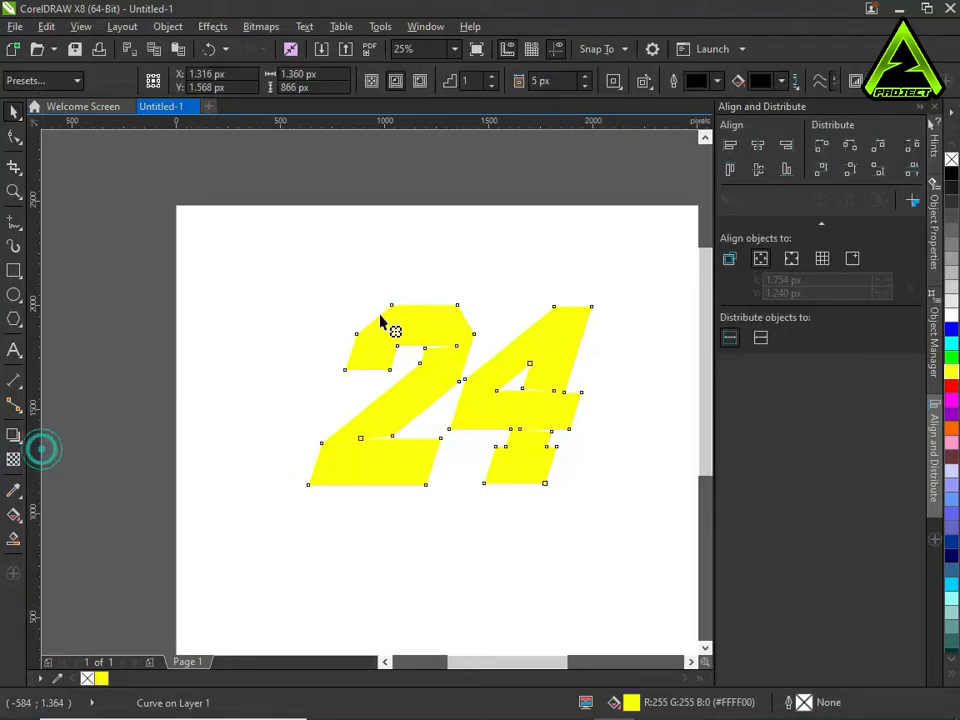
left_click(421, 84)
left_click_drag(557, 81, 322, 101)
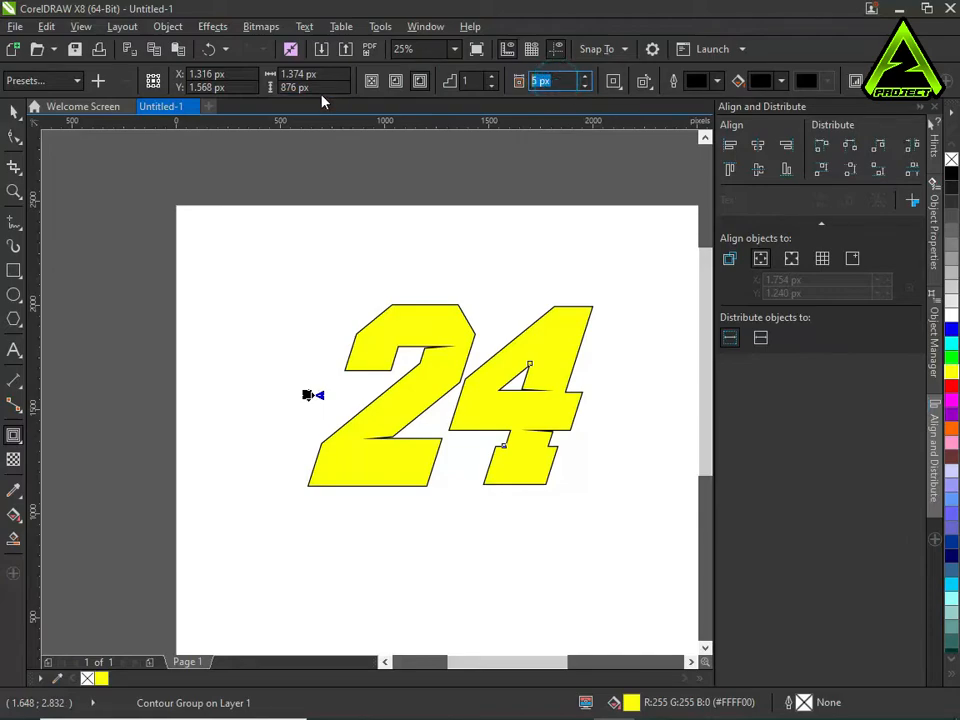
type("50")
key("Return")
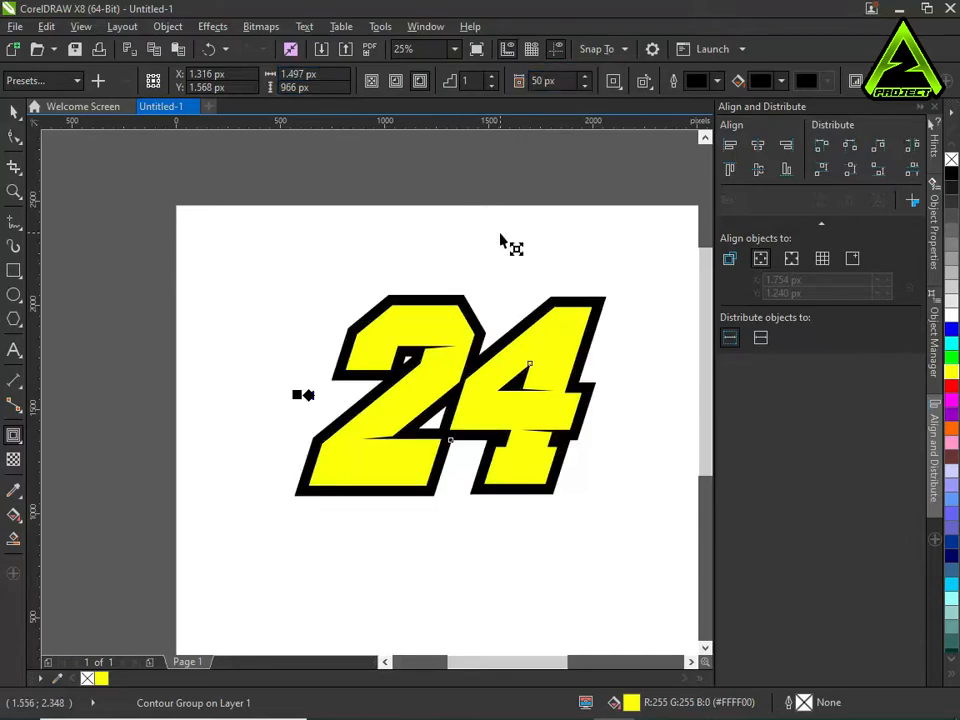
- Separate the black contour from the yellow "24" and break it apart to fill its inner holes
scroll(480, 340, "up", 1)
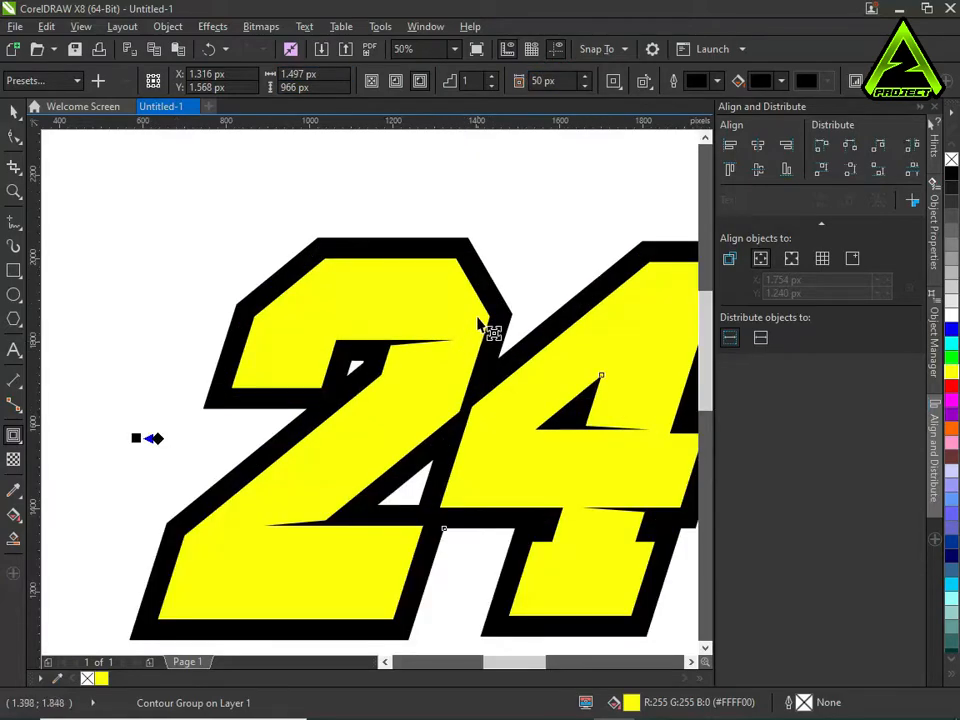
right_click(491, 286)
left_click(503, 310)
left_click(476, 259)
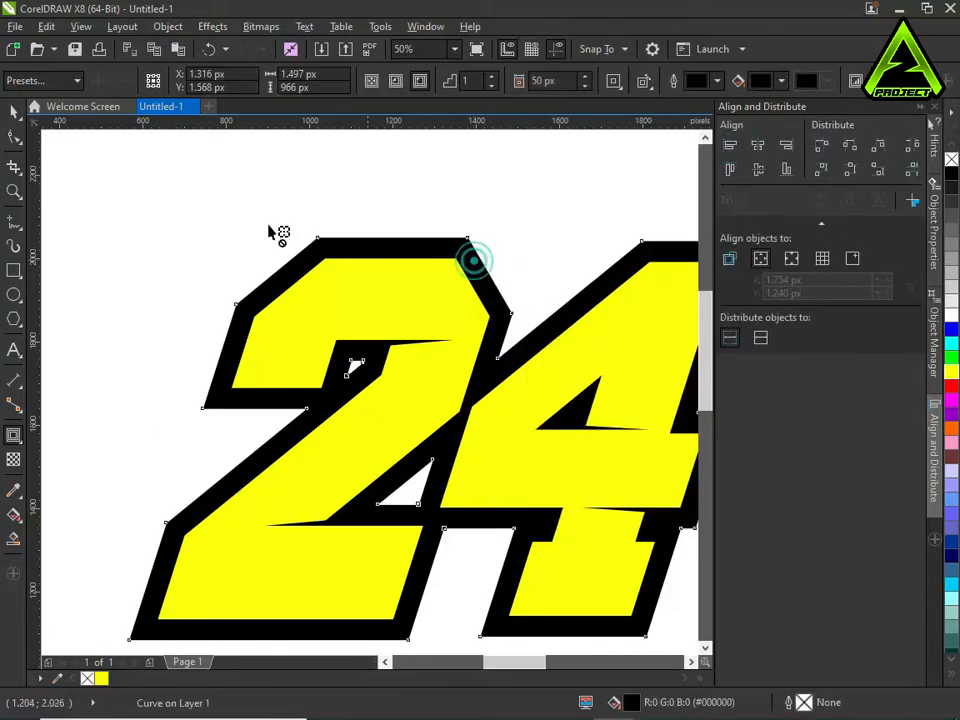
left_click(323, 196)
left_click(368, 238)
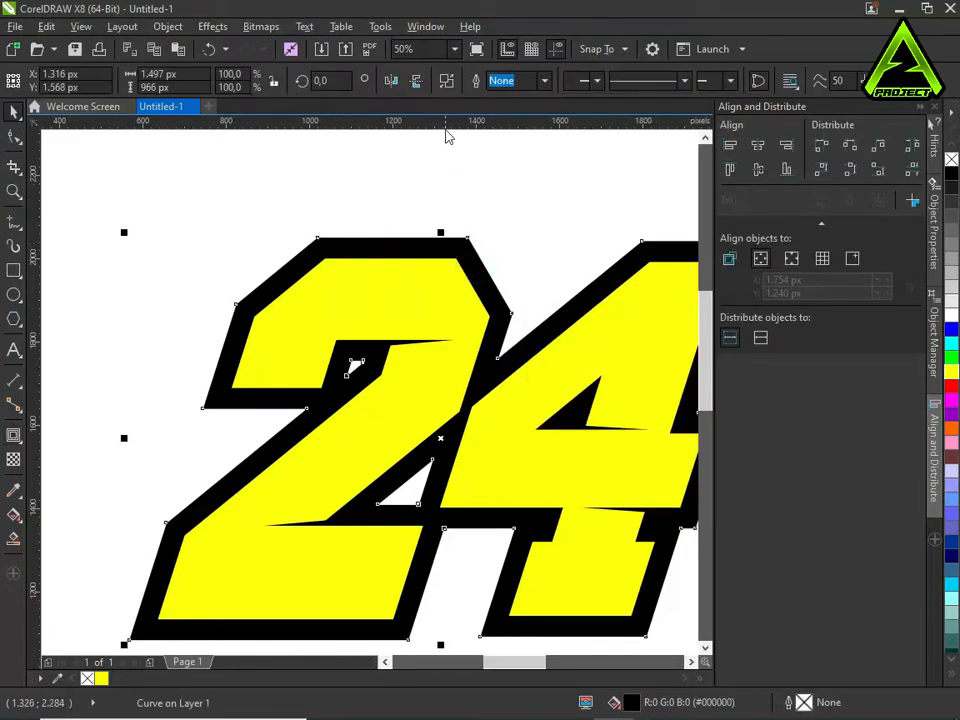
left_click(450, 79)
left_click(490, 180)
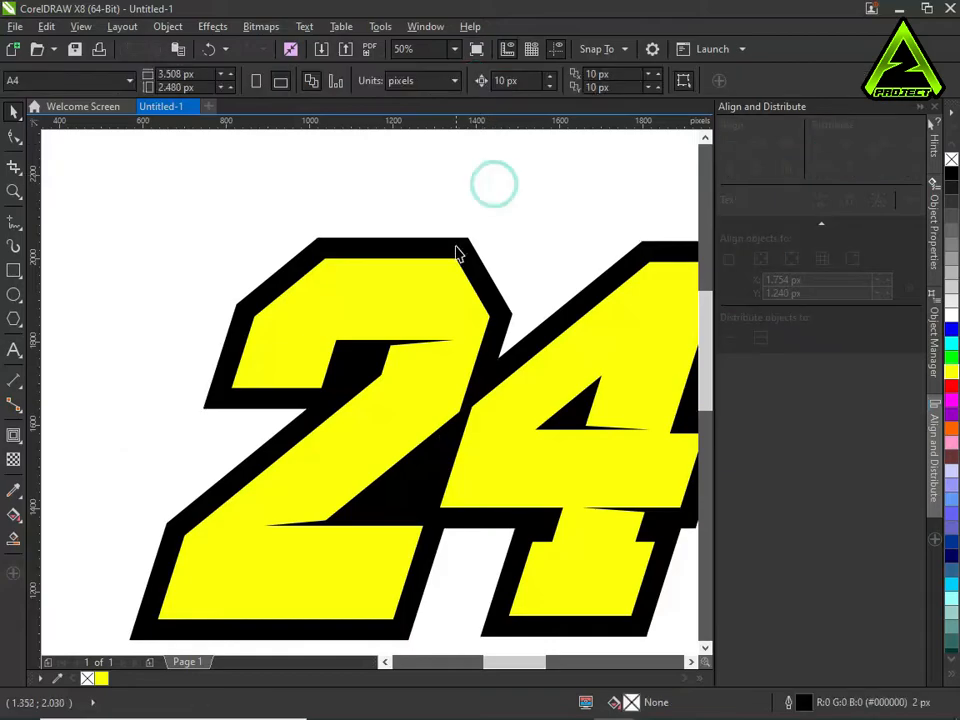
- Duplicate the black outline shape about 20 px right and 30 px down, and send the copy to the back of the page
scroll(369, 321, "down", 1)
scroll(365, 323, "up", 1)
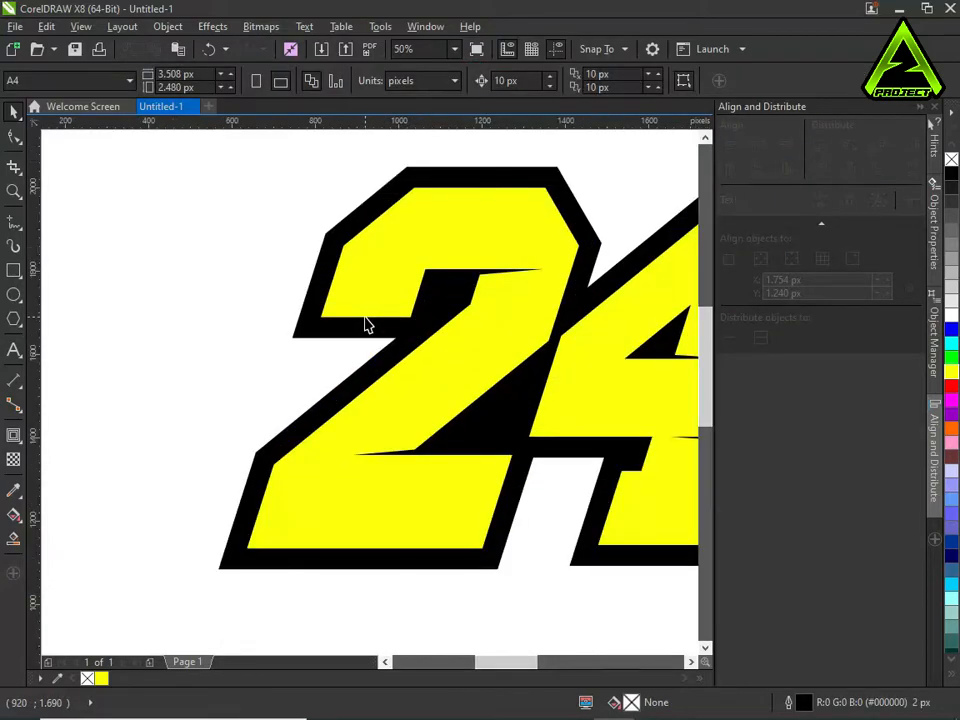
scroll(296, 332, "up", 1)
left_click_drag(313, 328, 327, 352)
right_click(322, 353)
left_click(300, 392)
right_click(322, 358)
mouse_move(453, 540)
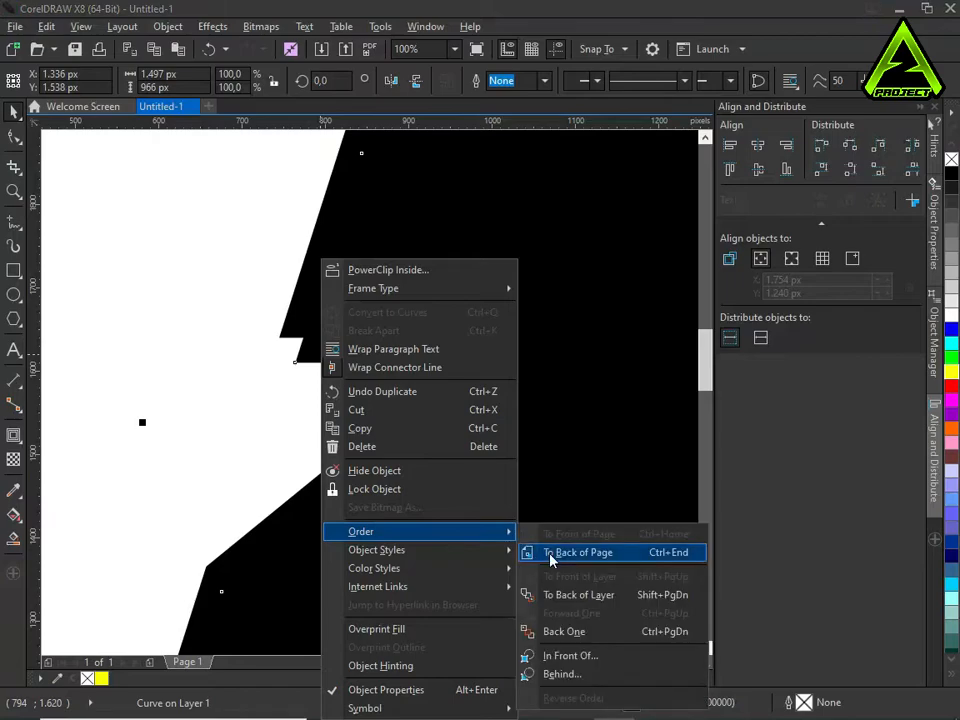
left_click(553, 561)
left_click(272, 435)
scroll(440, 367, "down", 3)
scroll(500, 385, "down", 2)
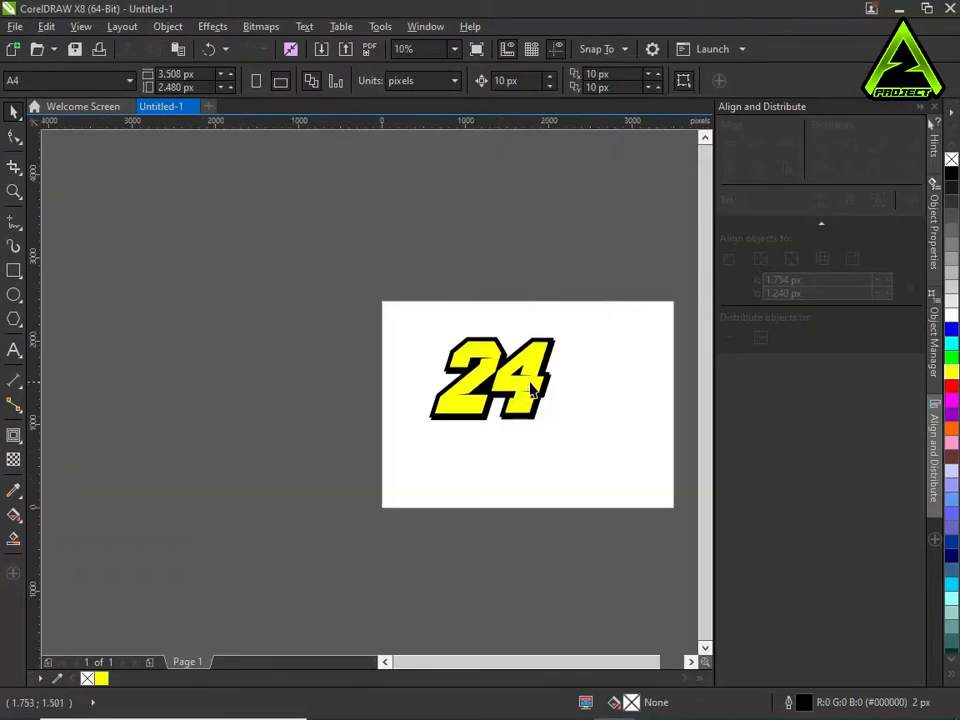
- Fill the yellow "24" with a vertical linear fountain fill from yellow at its upper edge to white at its lower edge
scroll(535, 383, "up", 2)
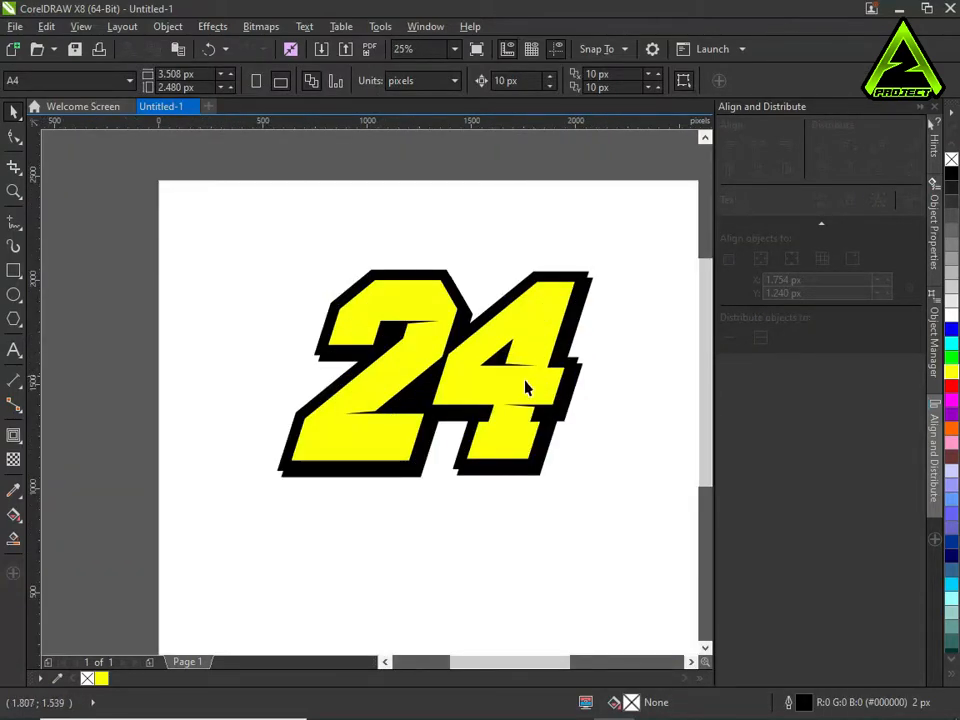
scroll(470, 390, "up", 1)
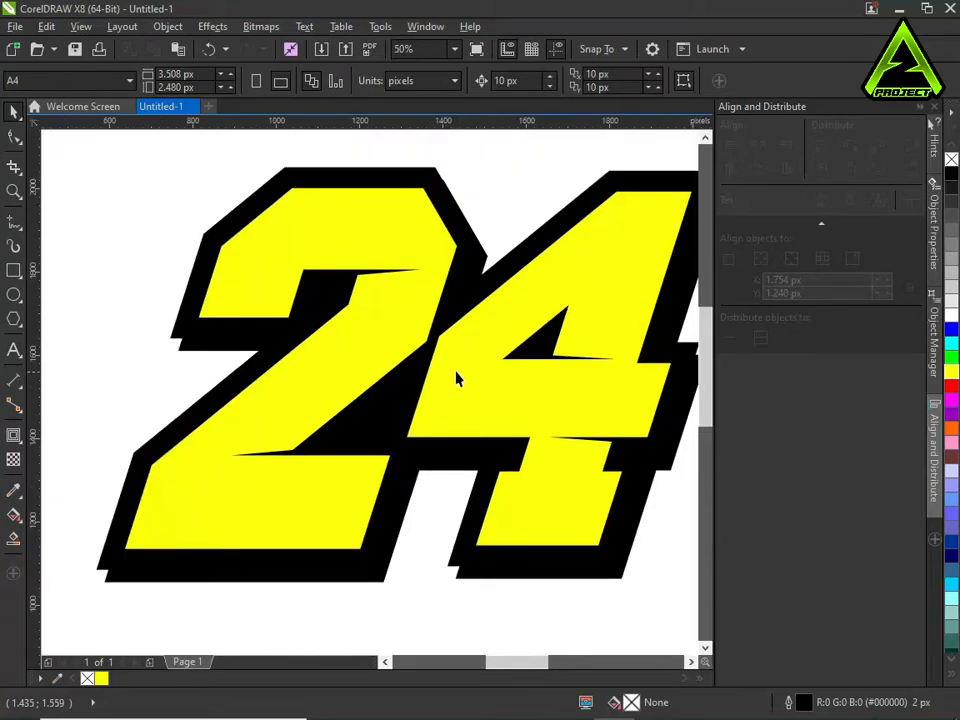
left_click(414, 311)
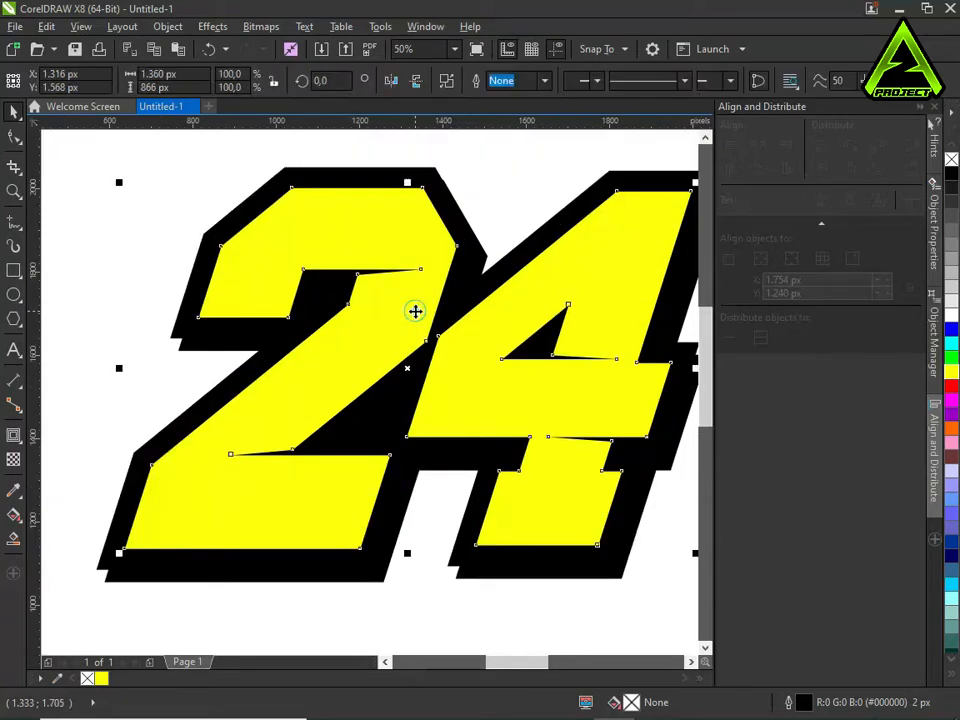
left_click(14, 516)
left_click_drag(384, 190, 383, 542)
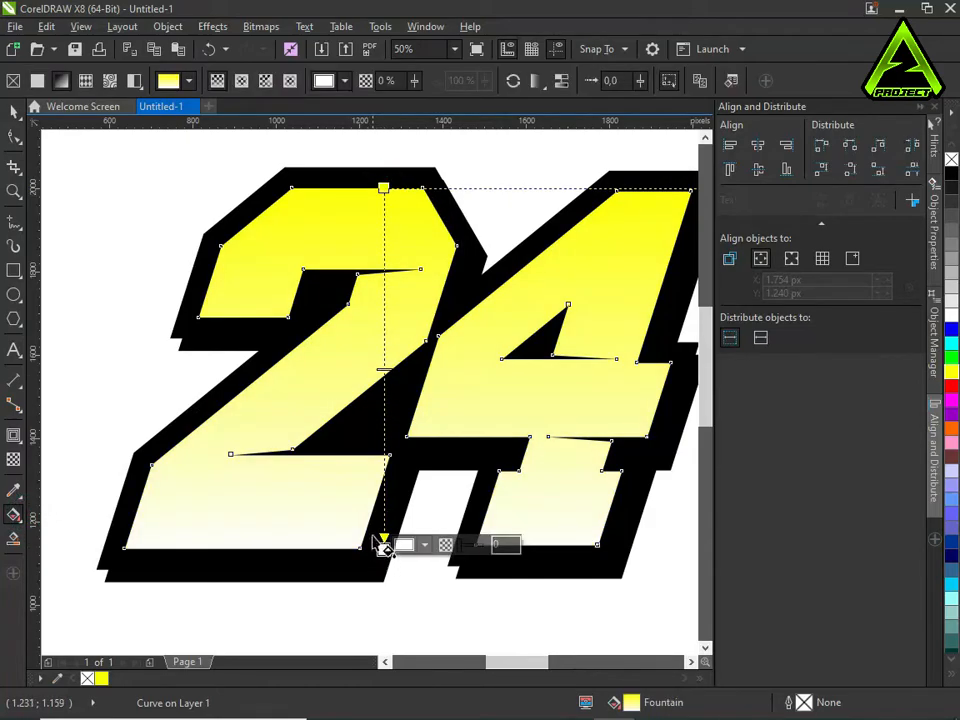
left_click(382, 548)
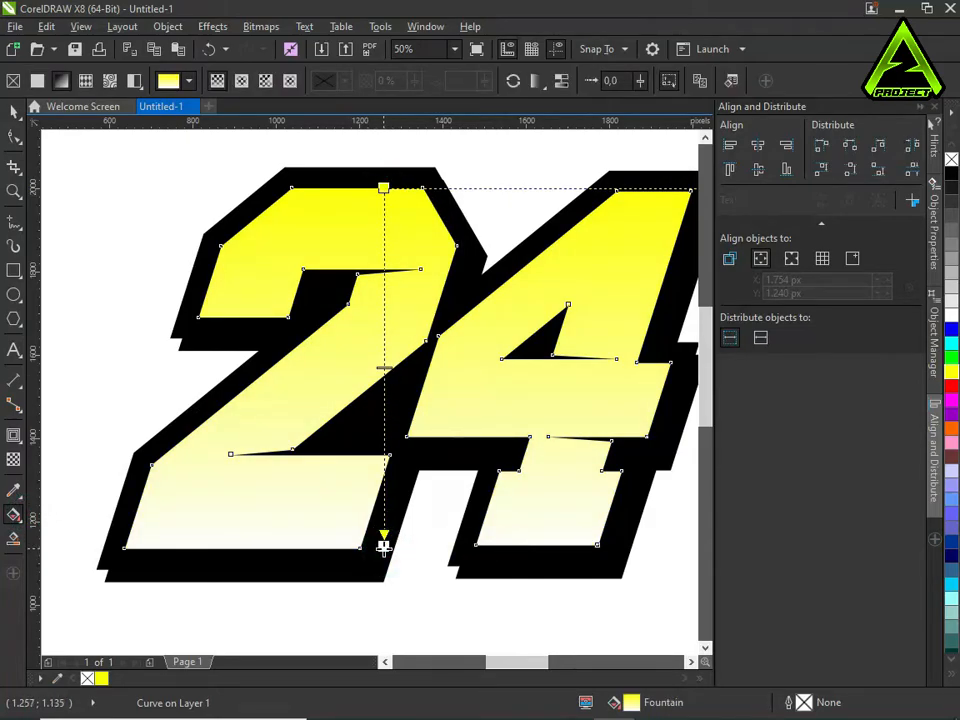
- Try a black end colour sampled from the outline for the "24" gradient, and undo it
left_click(383, 546)
left_click(425, 541)
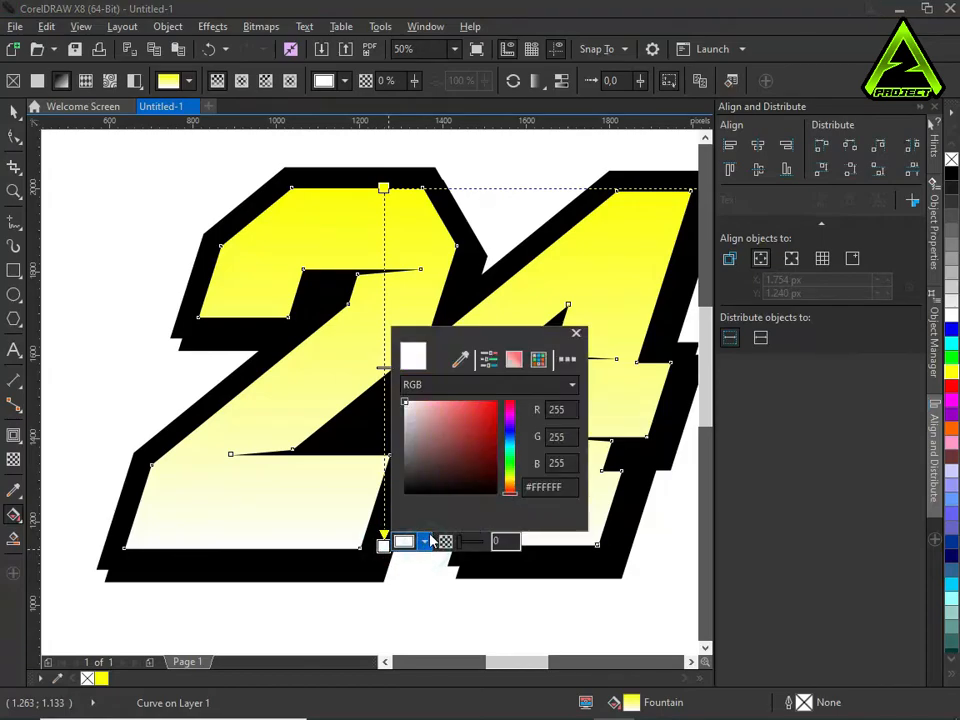
left_click(537, 362)
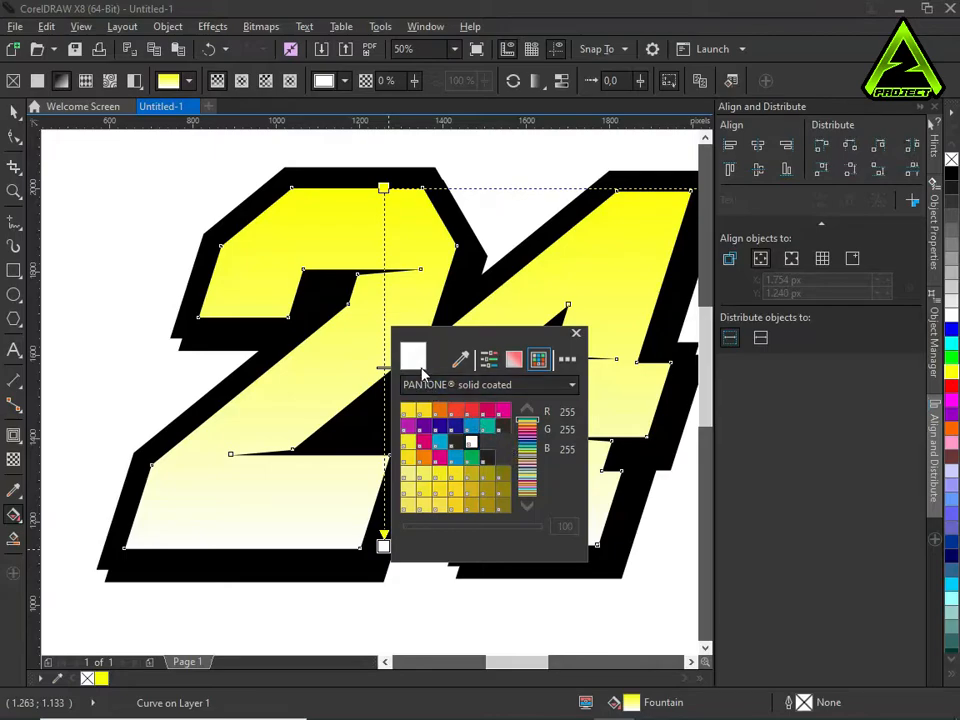
left_click(354, 571)
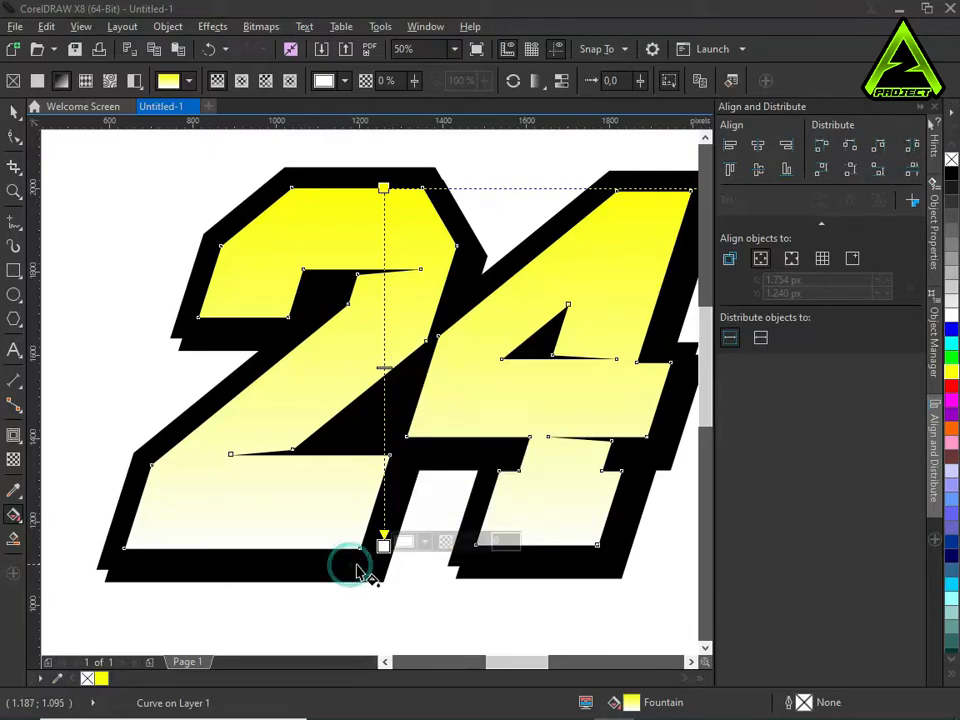
left_click(410, 545)
left_click(457, 360)
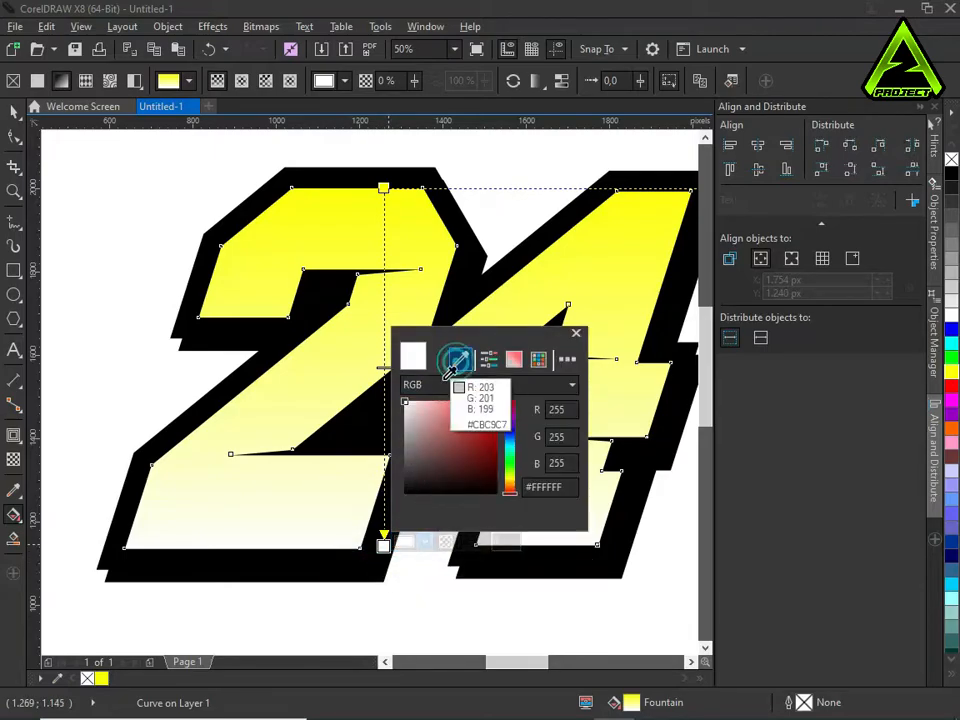
left_click(347, 568)
left_click(331, 512)
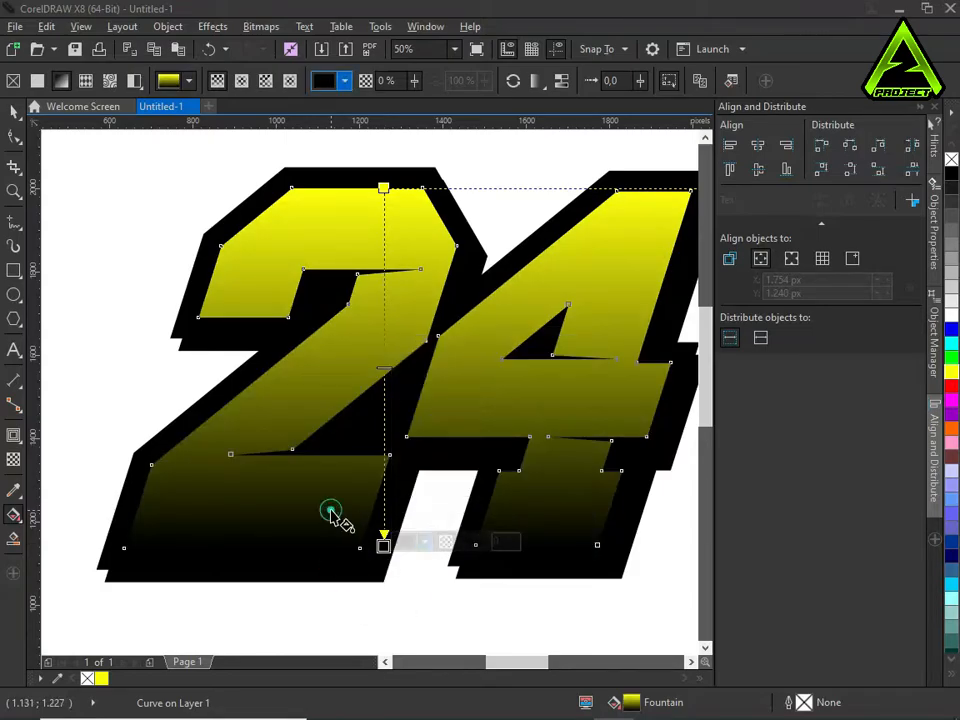
left_click(405, 615)
key("ctrl+z")
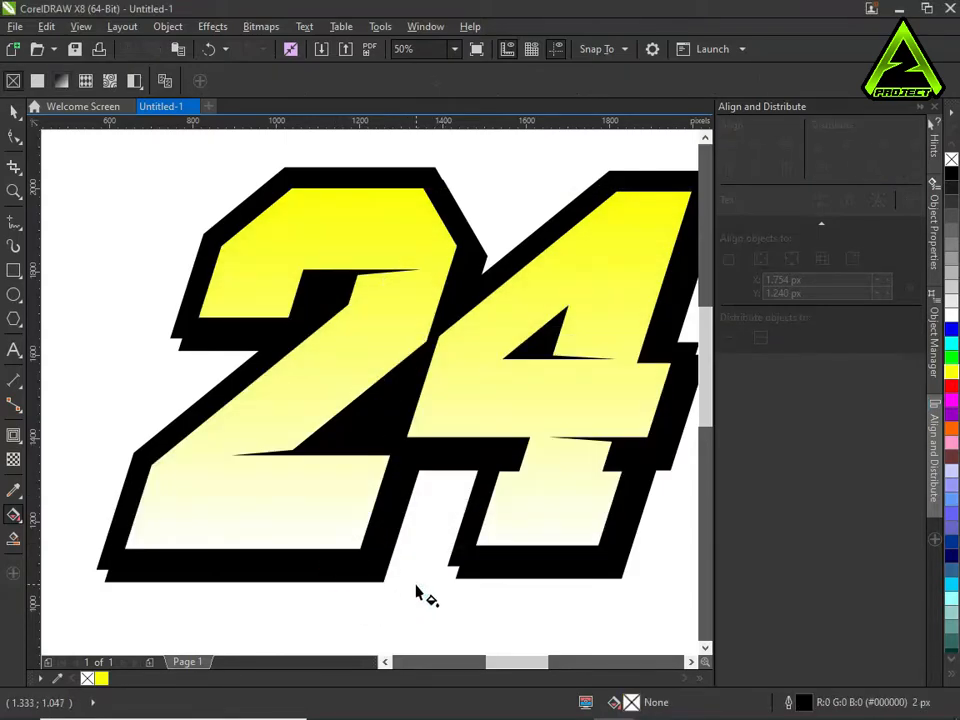
- Set the lower end colour of the "24" gradient to bright green #00FF15
left_click(345, 529)
left_click(382, 543)
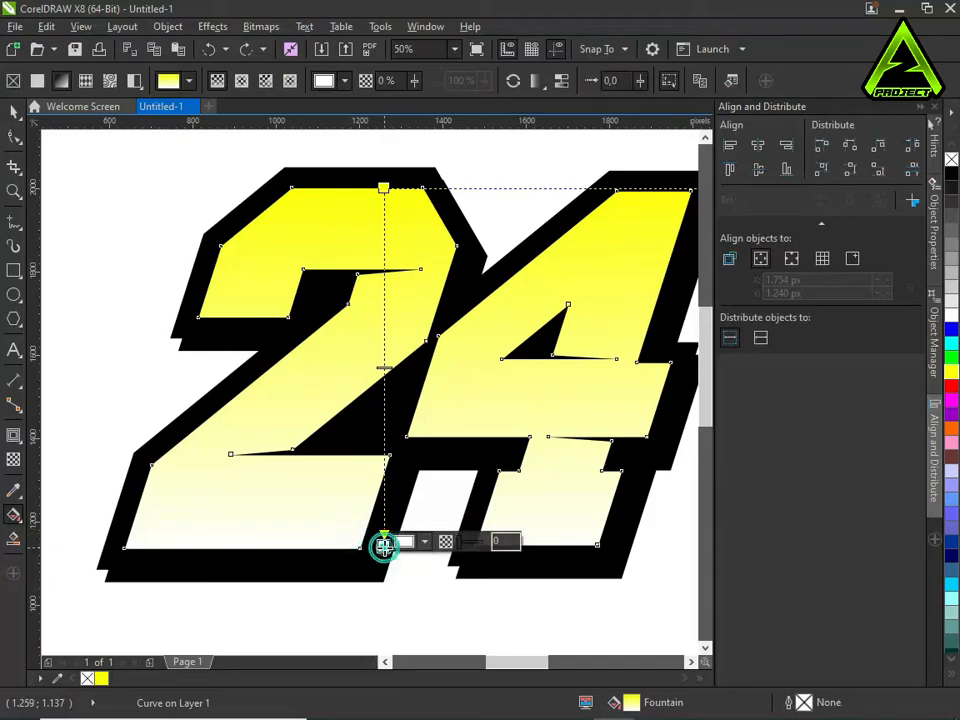
left_click(403, 543)
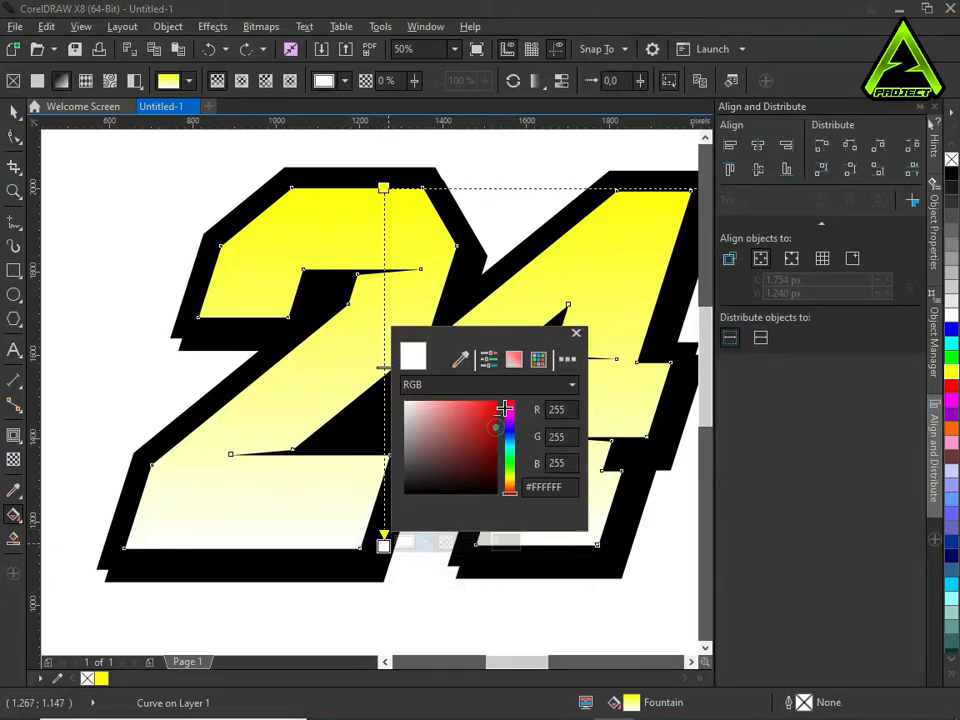
left_click_drag(502, 416, 510, 381)
left_click_drag(510, 440, 510, 470)
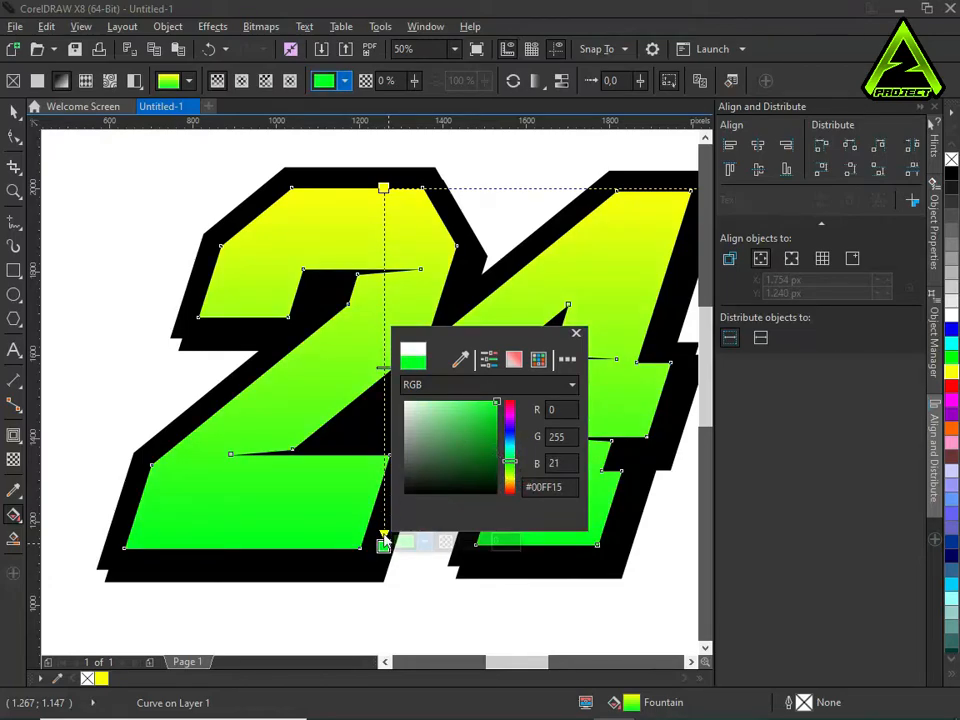
left_click(384, 541)
- Shift the yellow start of the "24" gradient slightly downward from the upper edge of the digits
left_click_drag(382, 191, 383, 233)
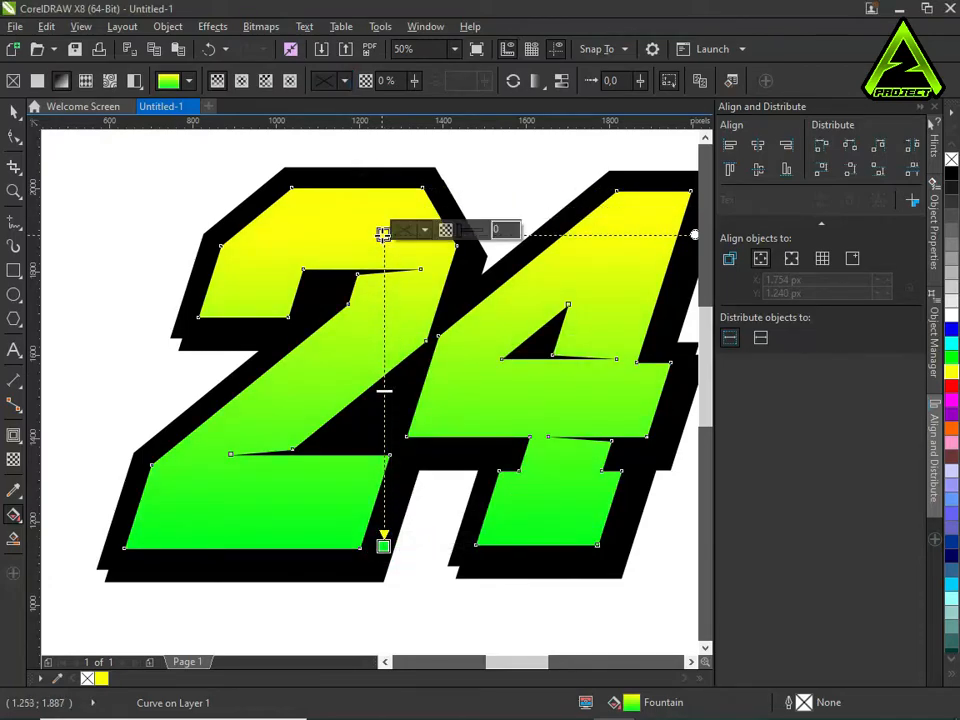
left_click(14, 111)
left_click(97, 208)
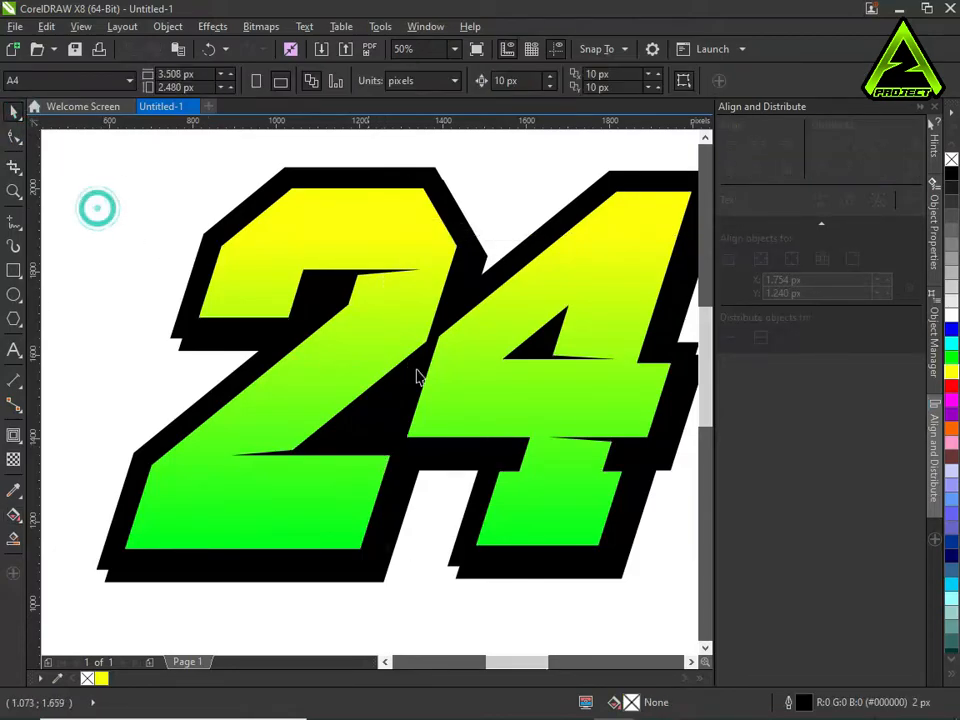
scroll(500, 425, "down", 3)
scroll(500, 428, "up", 2)
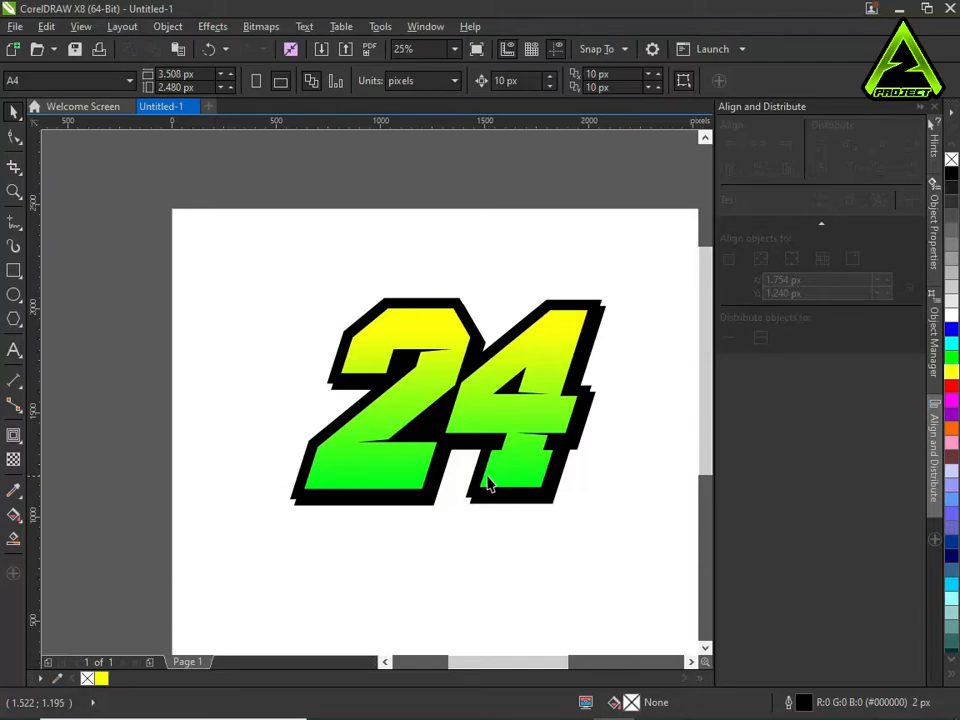
- Add the text "Hanya Contoh" below the 2 and set its font to BEST IN CLASS
scroll(450, 510, "up", 1)
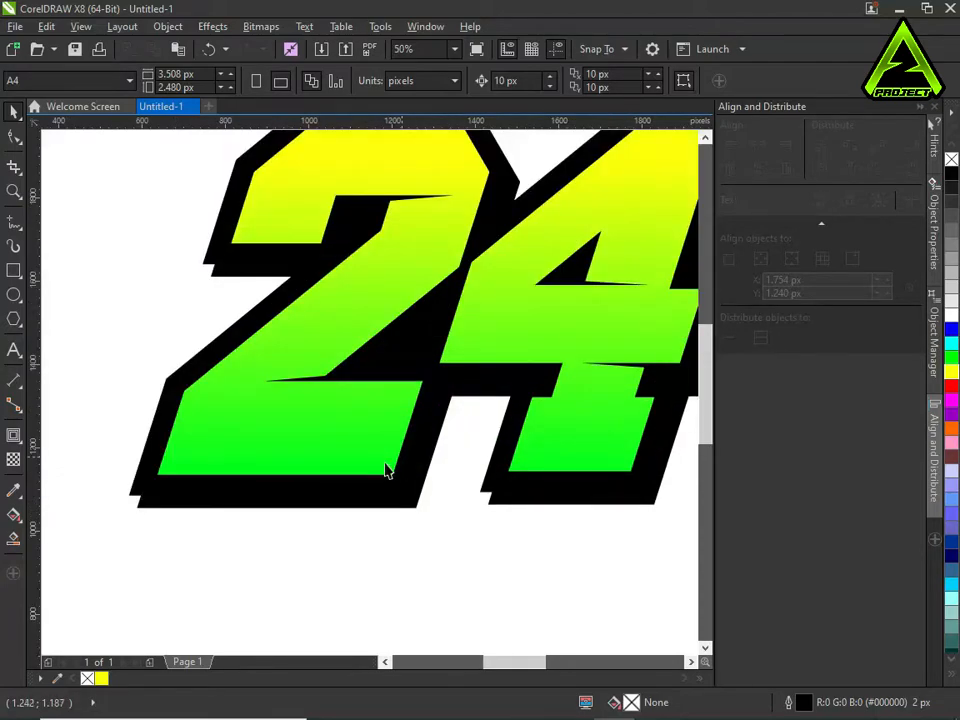
left_click(15, 349)
left_click(193, 553)
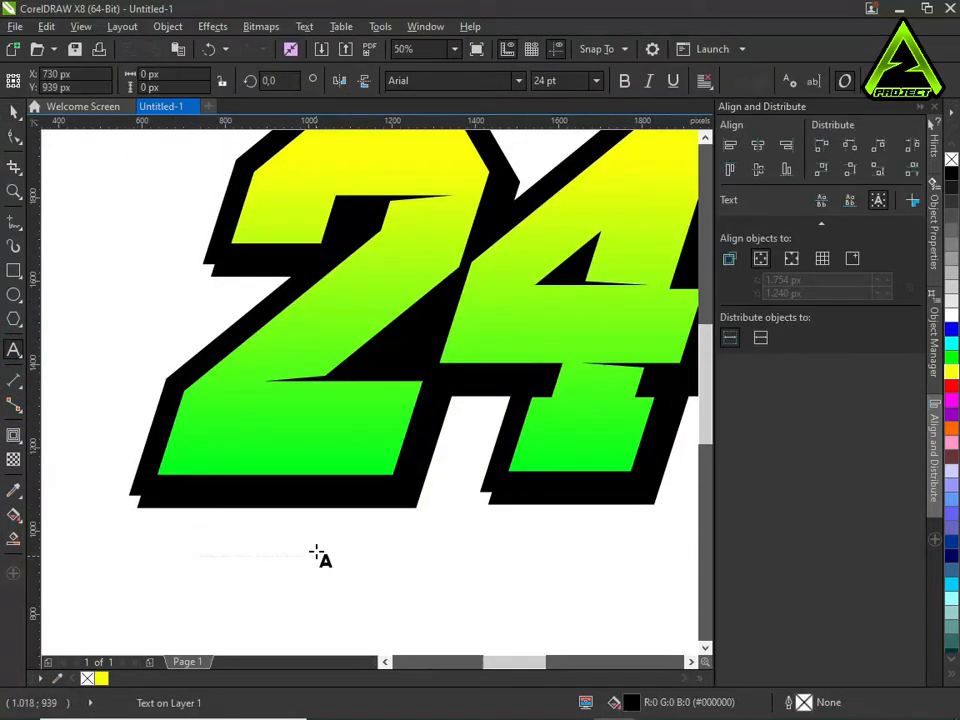
type("Hanya")
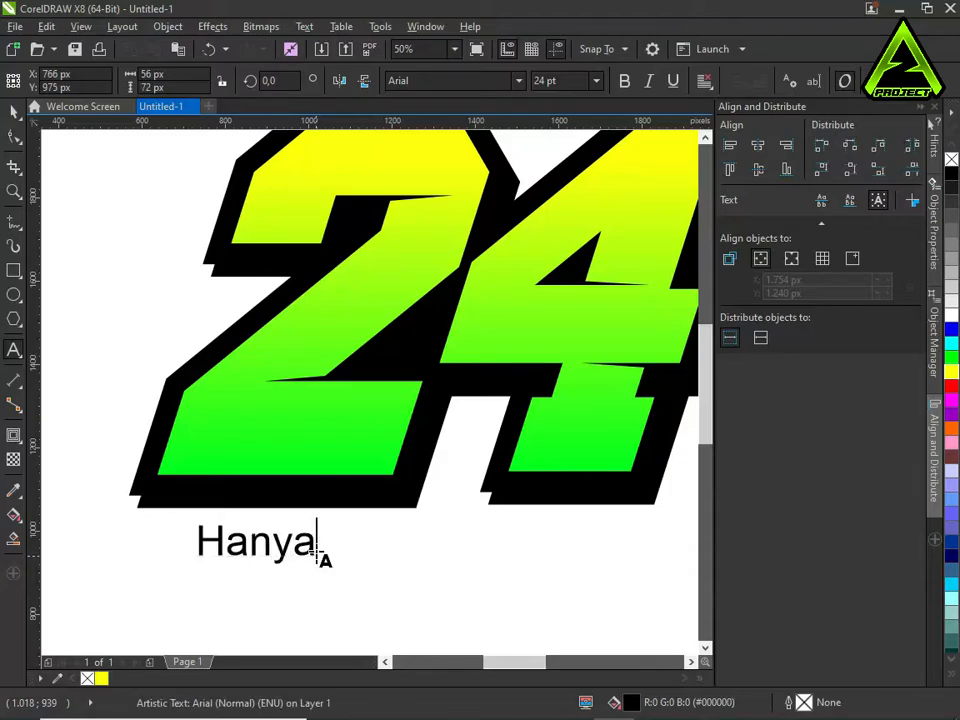
type(" Contoh")
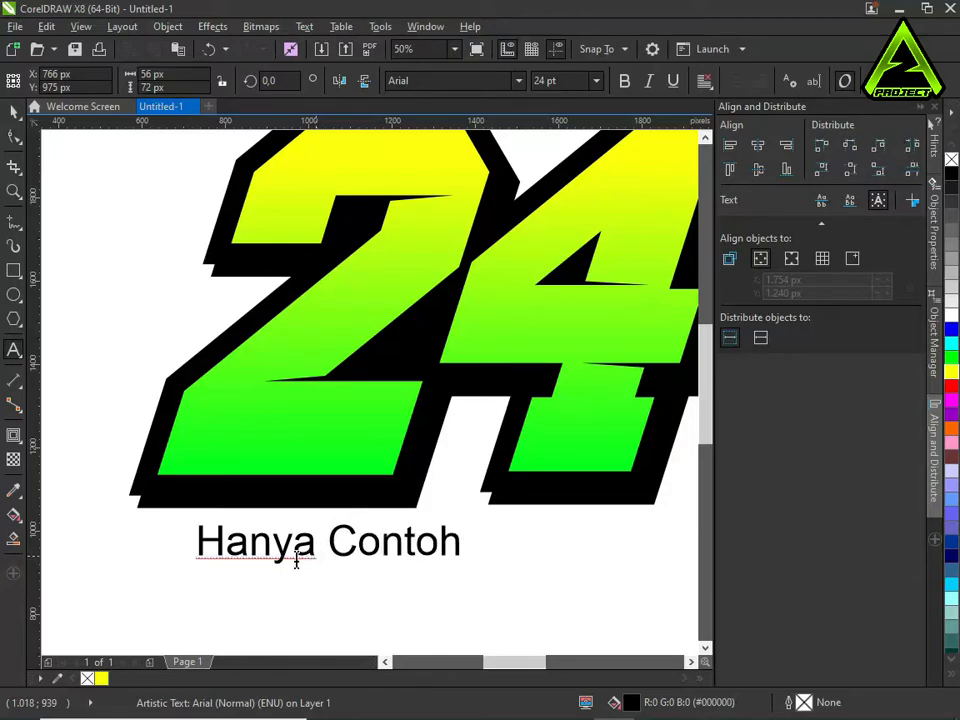
key("ctrl+space")
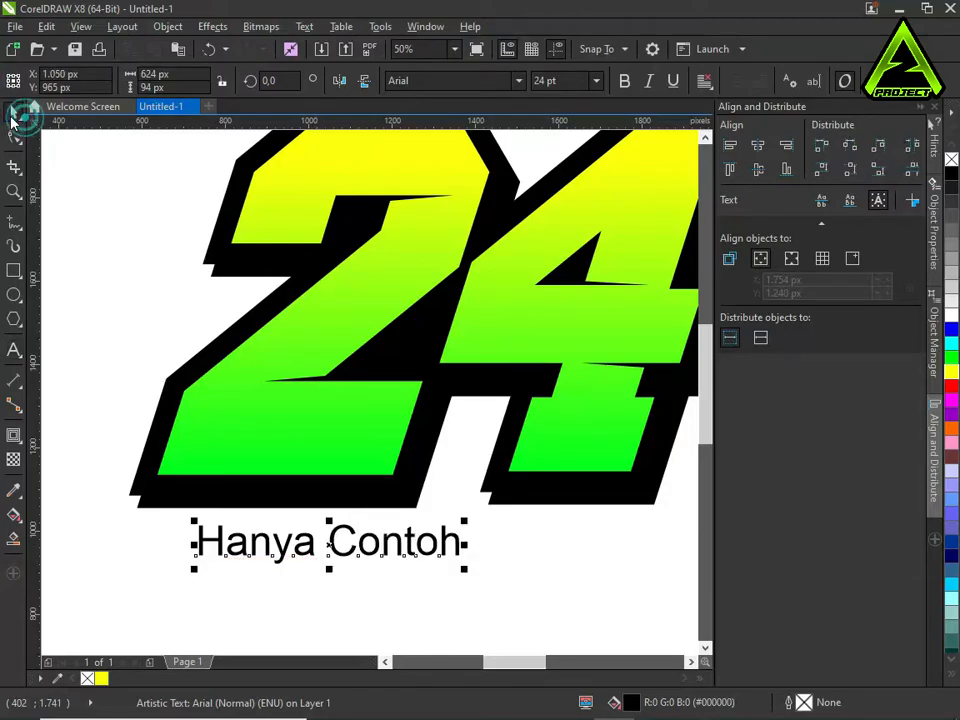
left_click(516, 81)
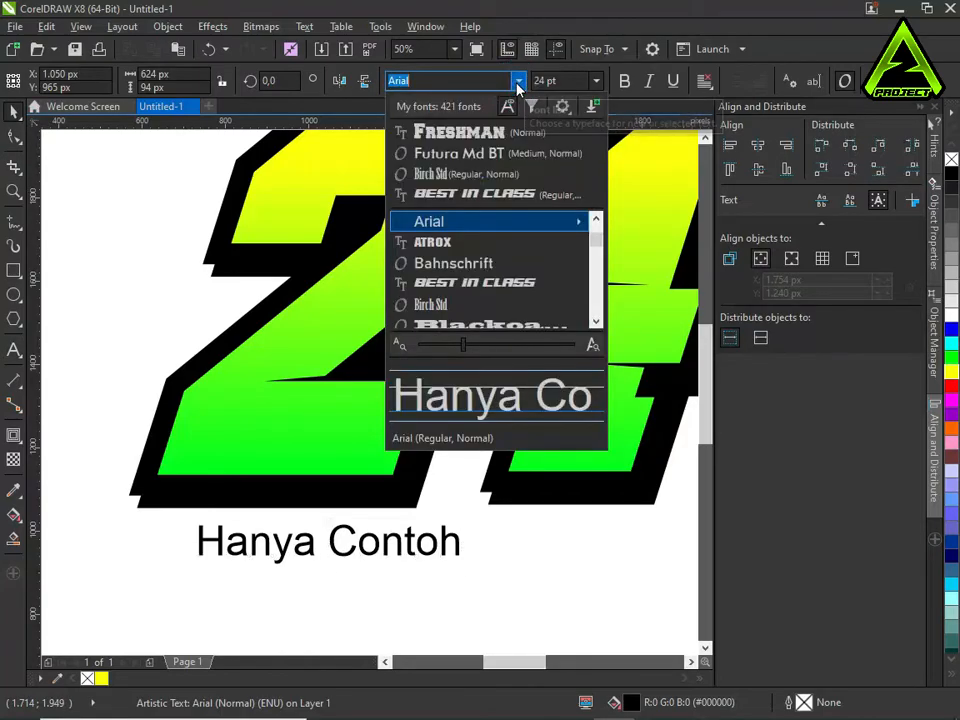
left_click(500, 283)
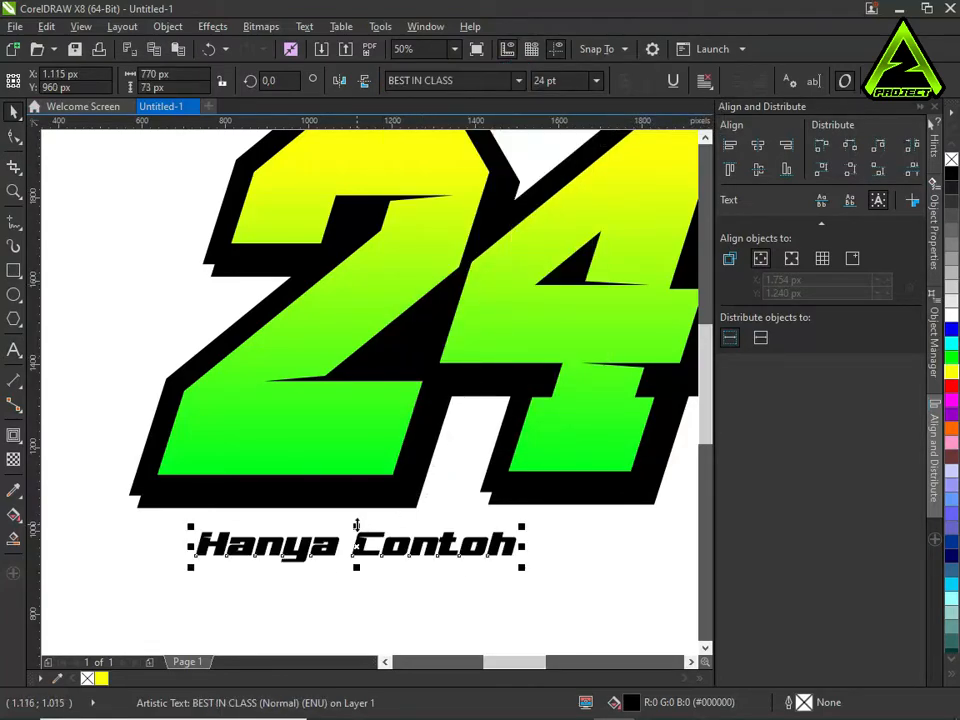
- Move the text "Hanya Contoh" up over the lower part of the 24 and enlarge it to about 34 pt
left_click_drag(367, 540, 467, 443)
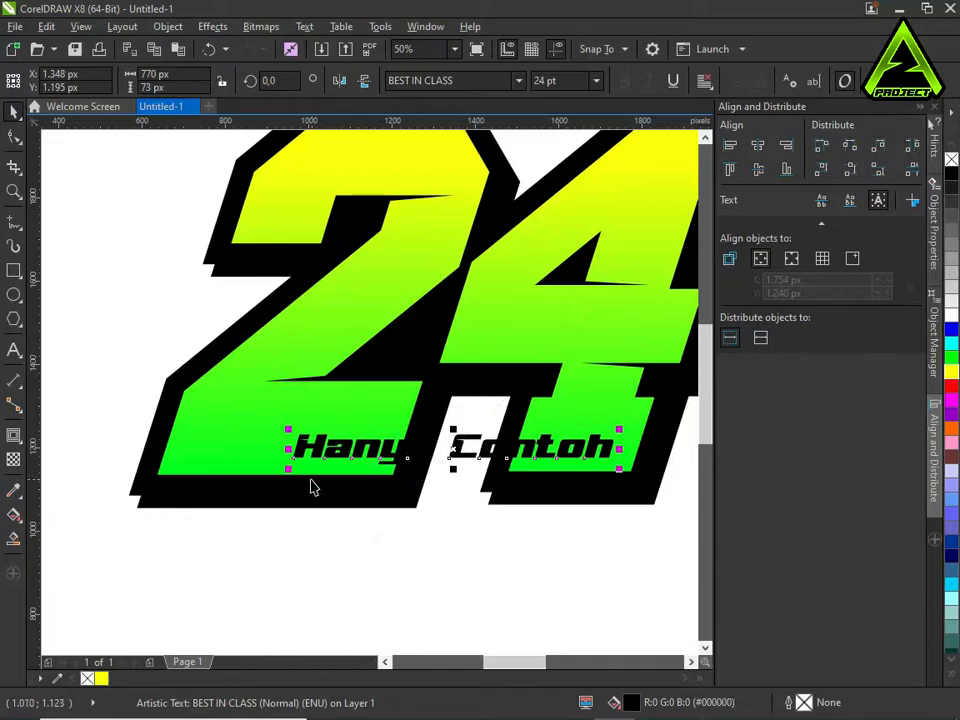
left_click_drag(288, 472, 156, 560)
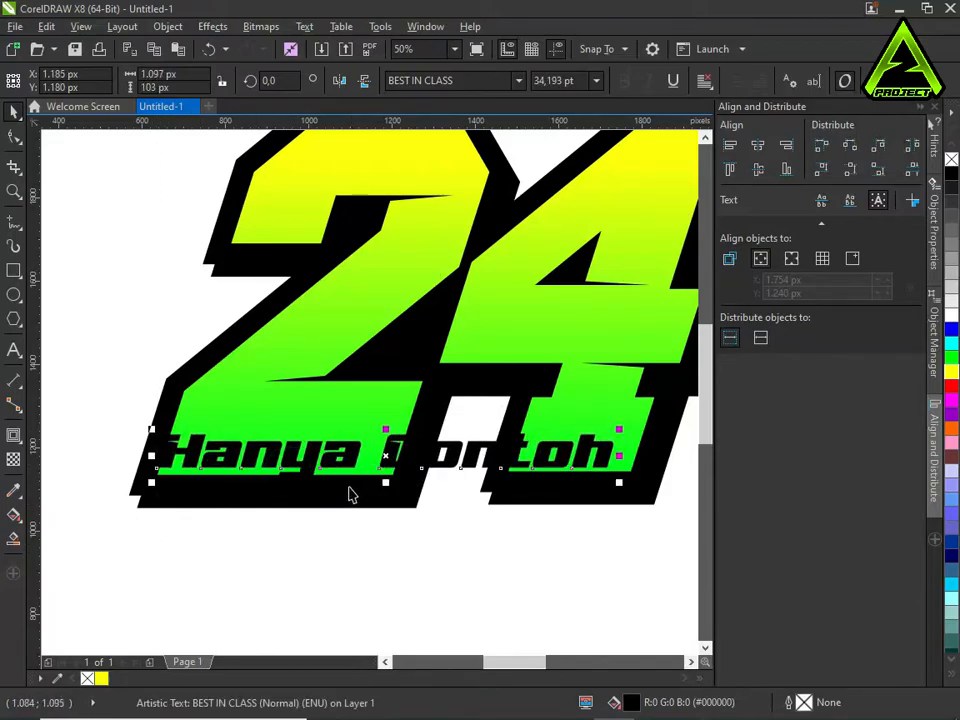
- Put "Contoh" on a second line and centre the name text horizontally on the 24
double_click(385, 458)
key("Return")
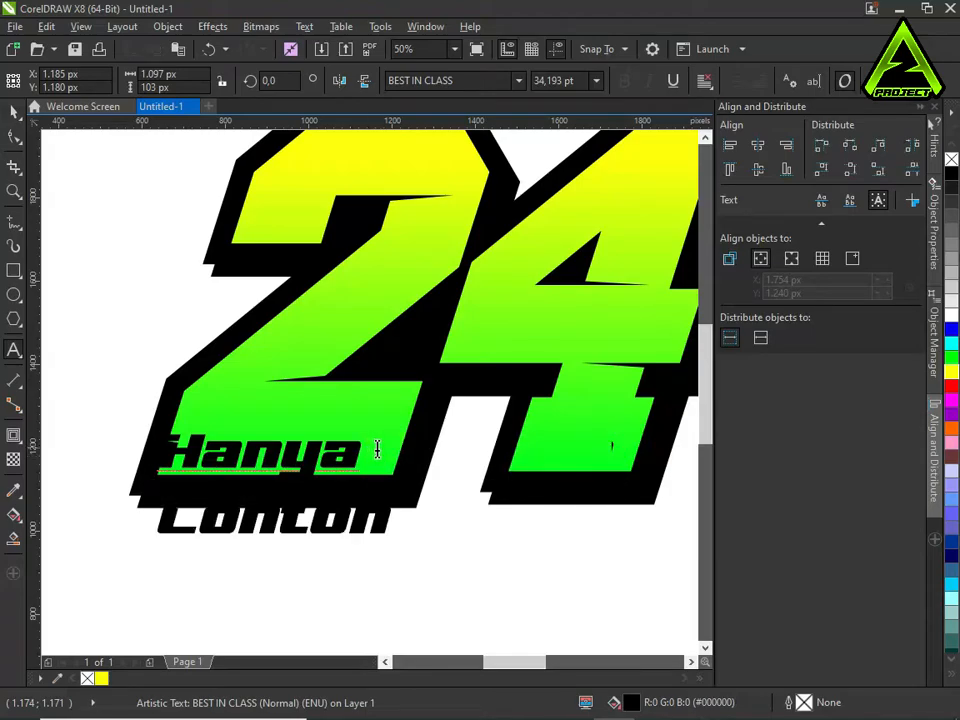
left_click(13, 111)
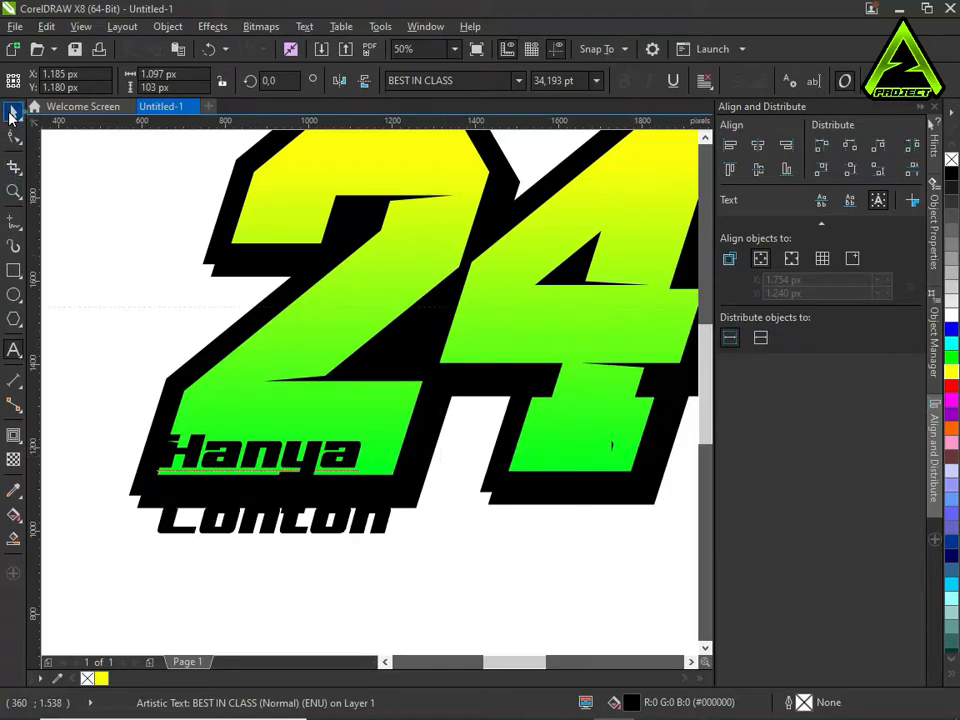
left_click(352, 414, "shift")
key("c")
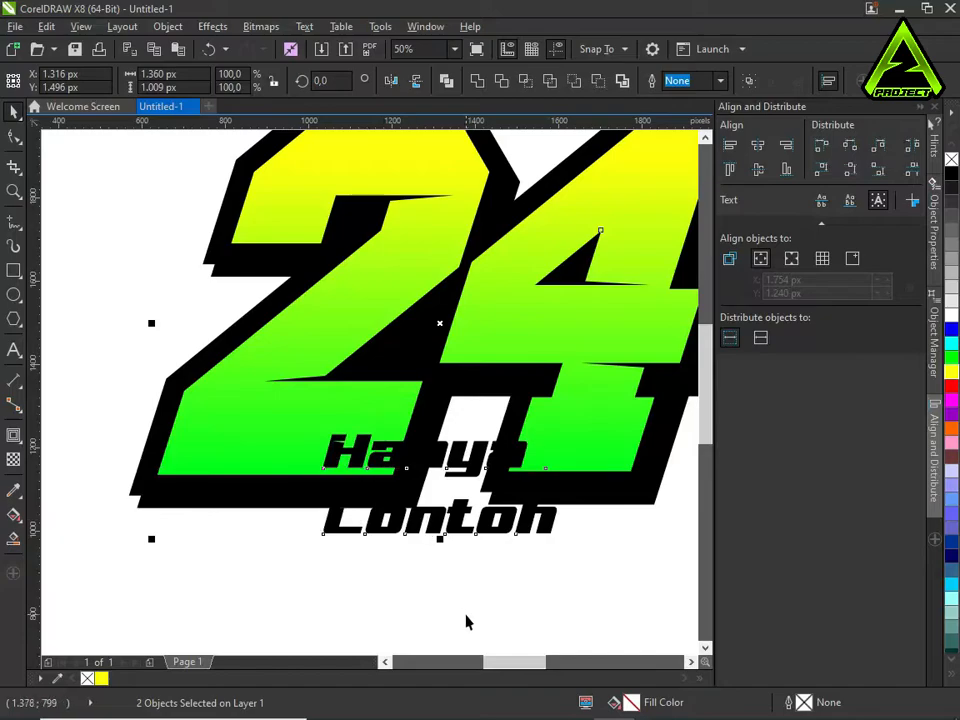
left_click(439, 538)
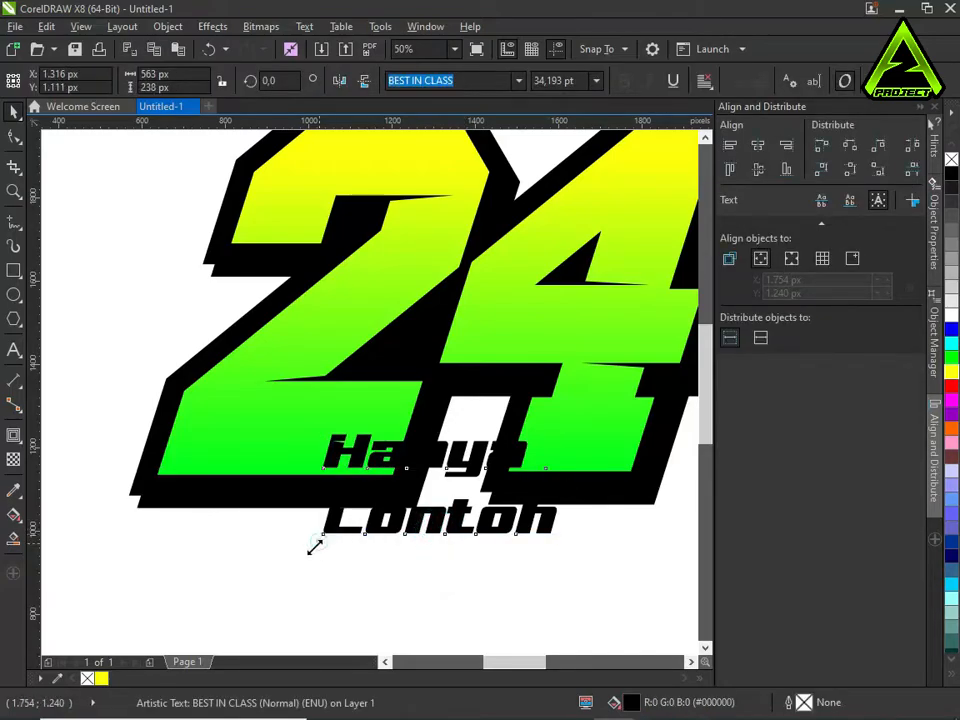
- Enlarge the two-line name text to about 45 pt and tighten the spacing between its lines
left_click_drag(318, 539, 241, 575)
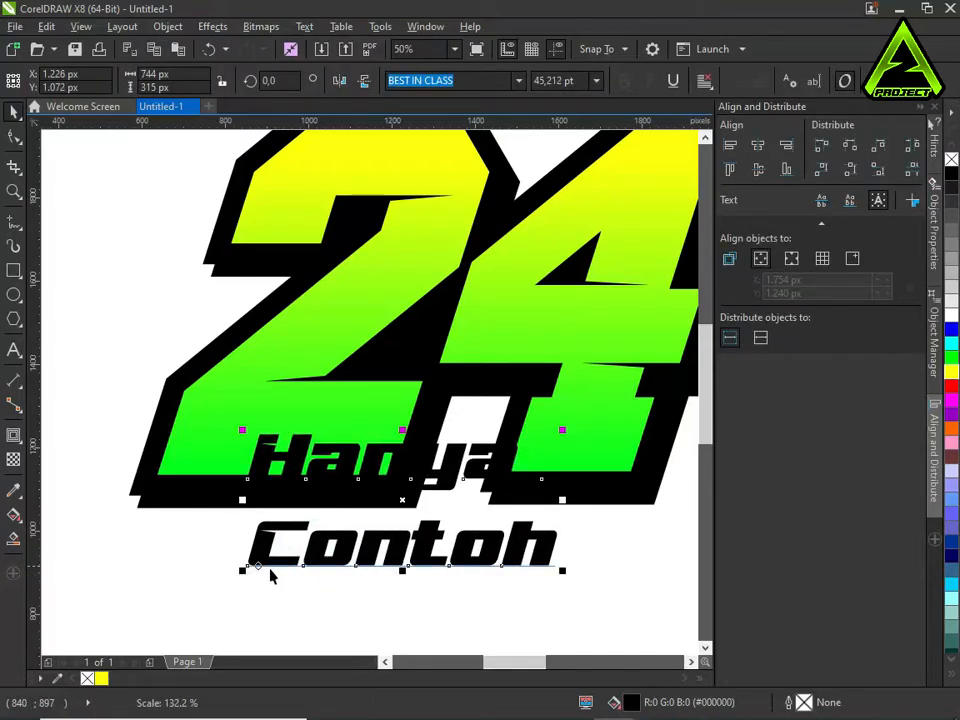
left_click(27, 144)
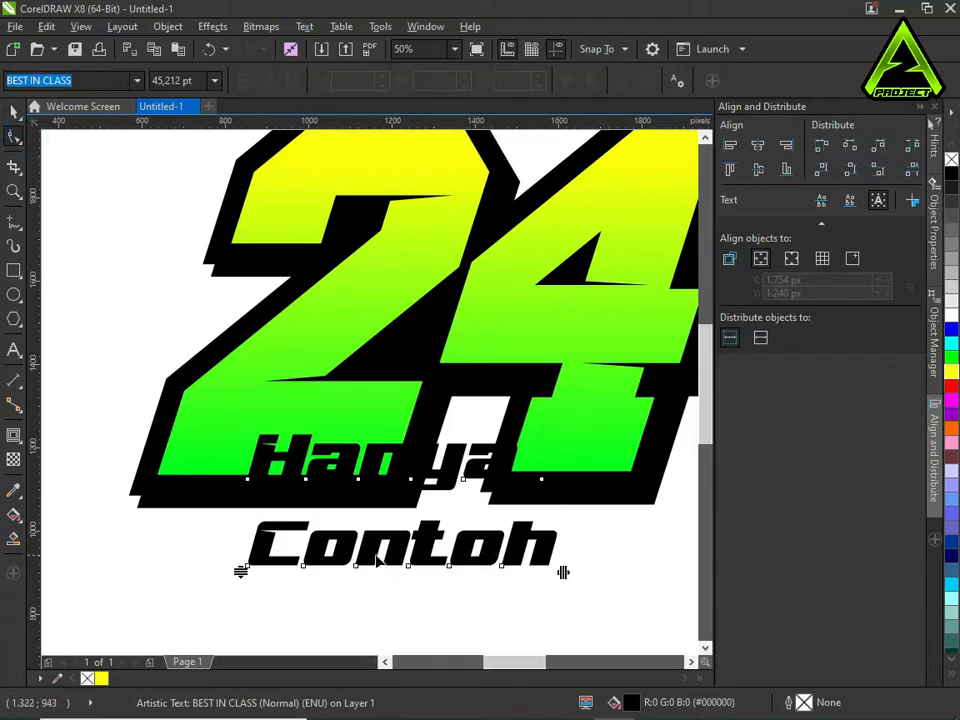
left_click_drag(243, 572, 241, 545)
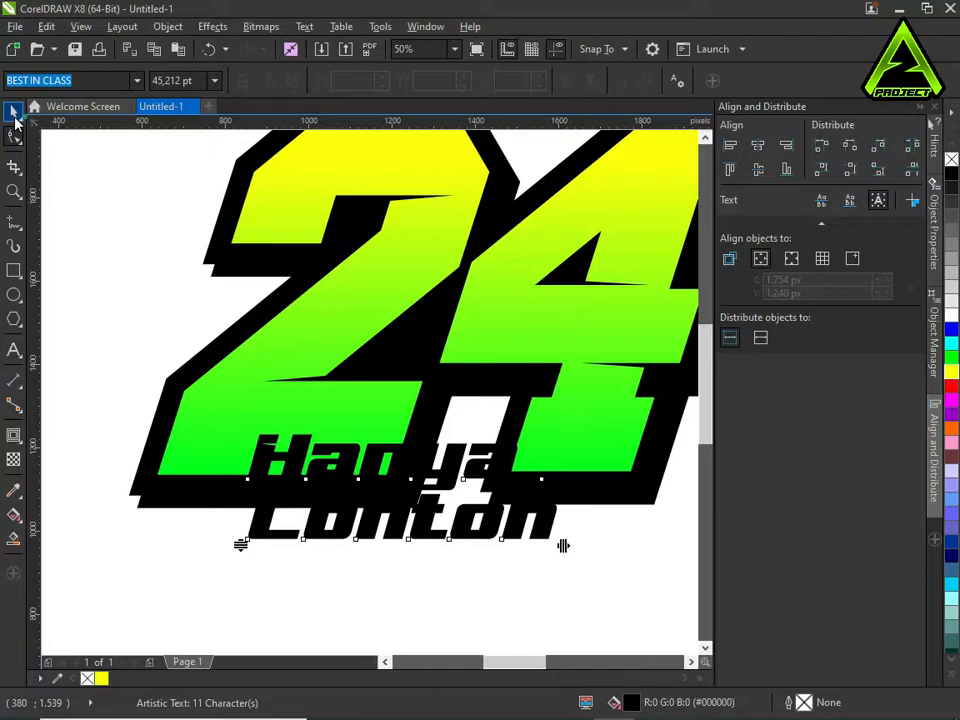
- Centre the enlarged name text horizontally on the 24 again and shift it slightly upward
left_click(15, 112)
left_click(537, 438, "shift")
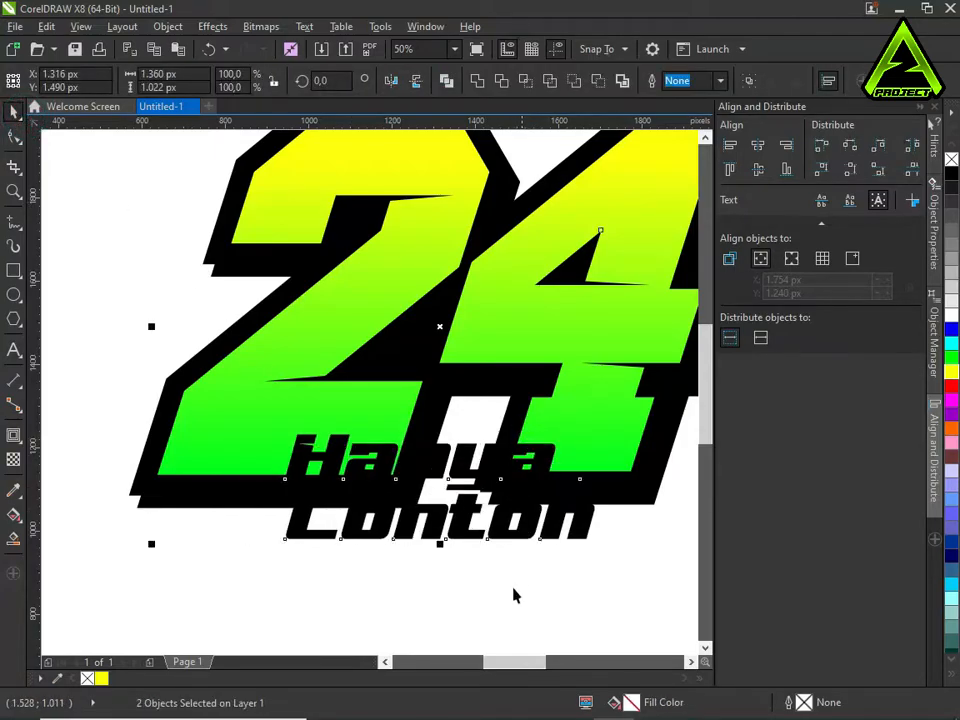
left_click(506, 615)
mouse_move(495, 459)
left_mouse_down()
mouse_move(495, 437)
mouse_move(499, 444)
left_mouse_up()
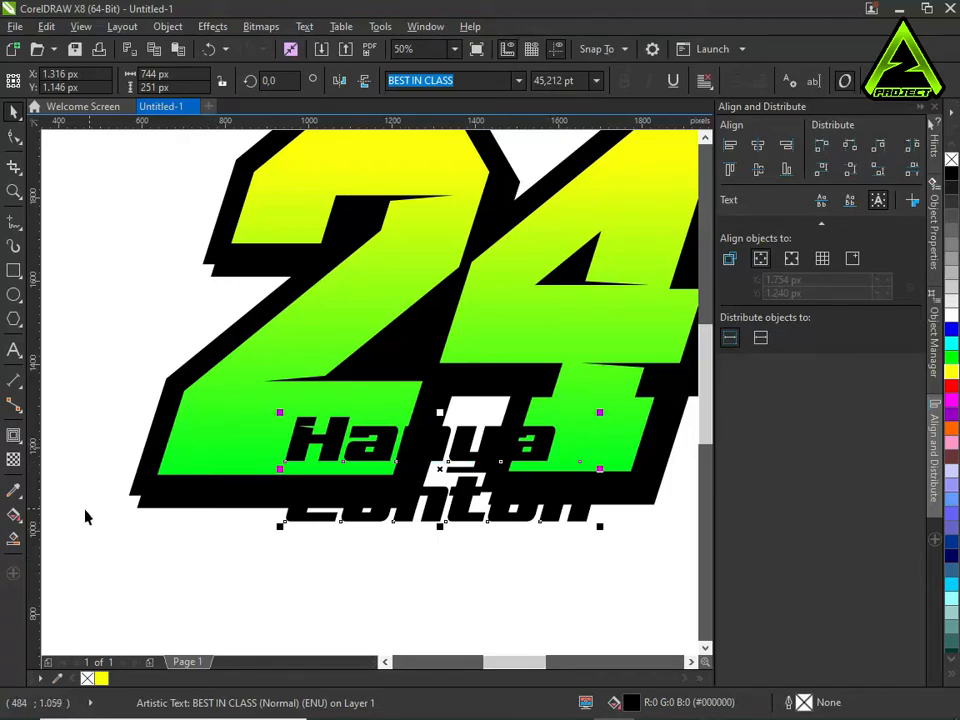
- Slant the lower edge of the name text with a straight-line Envelope, its left end lowered and its right end raised
left_click(14, 437)
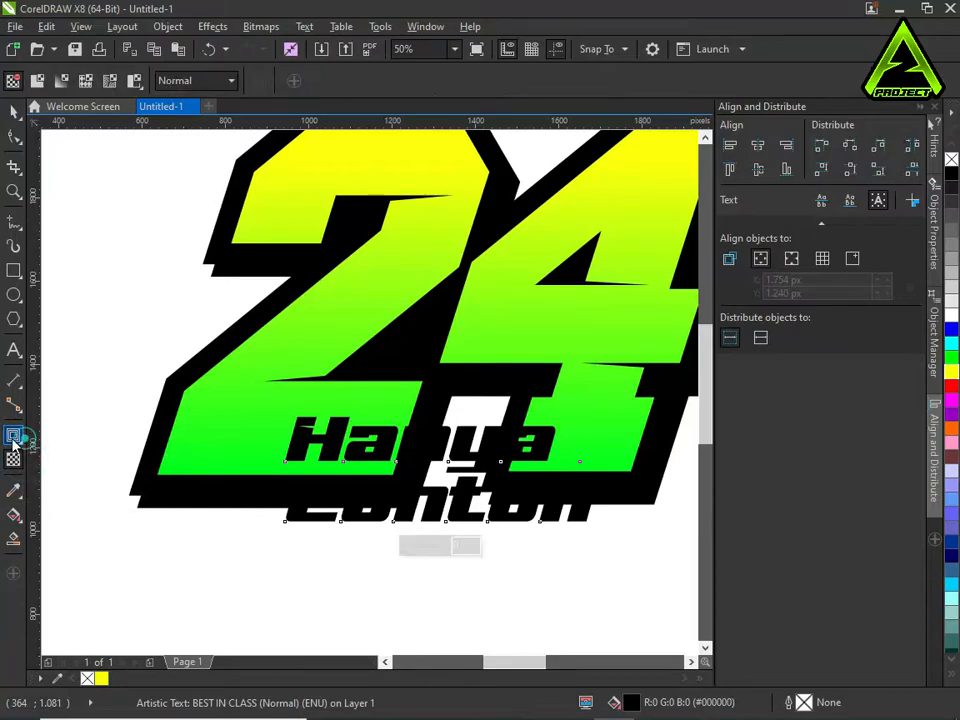
left_click(15, 440)
left_click(62, 507)
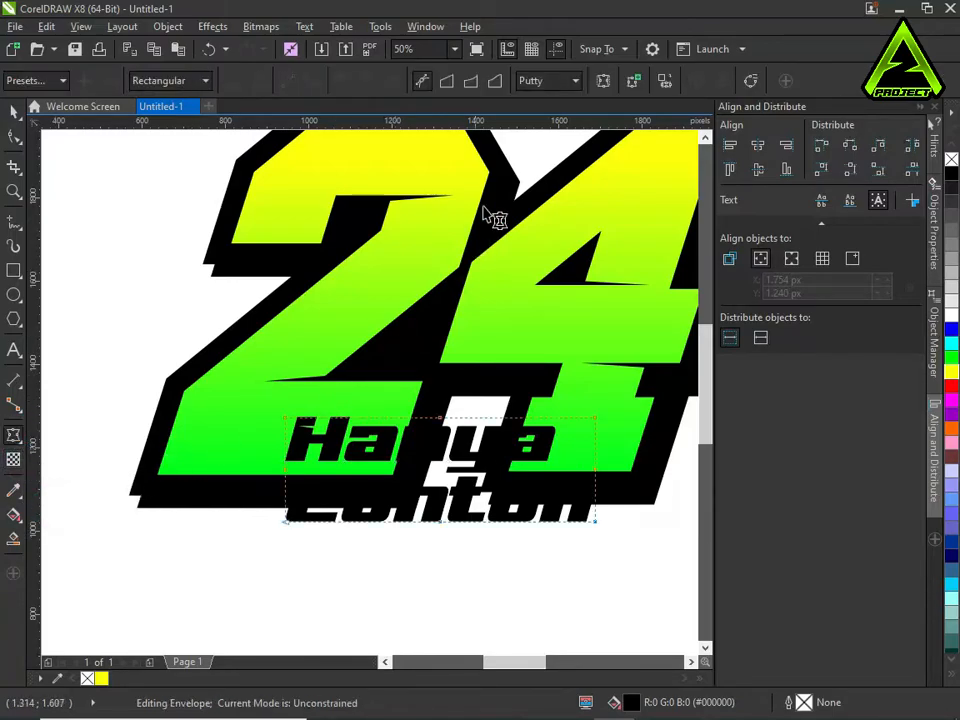
left_click(446, 80)
left_click_drag(284, 524, 286, 562)
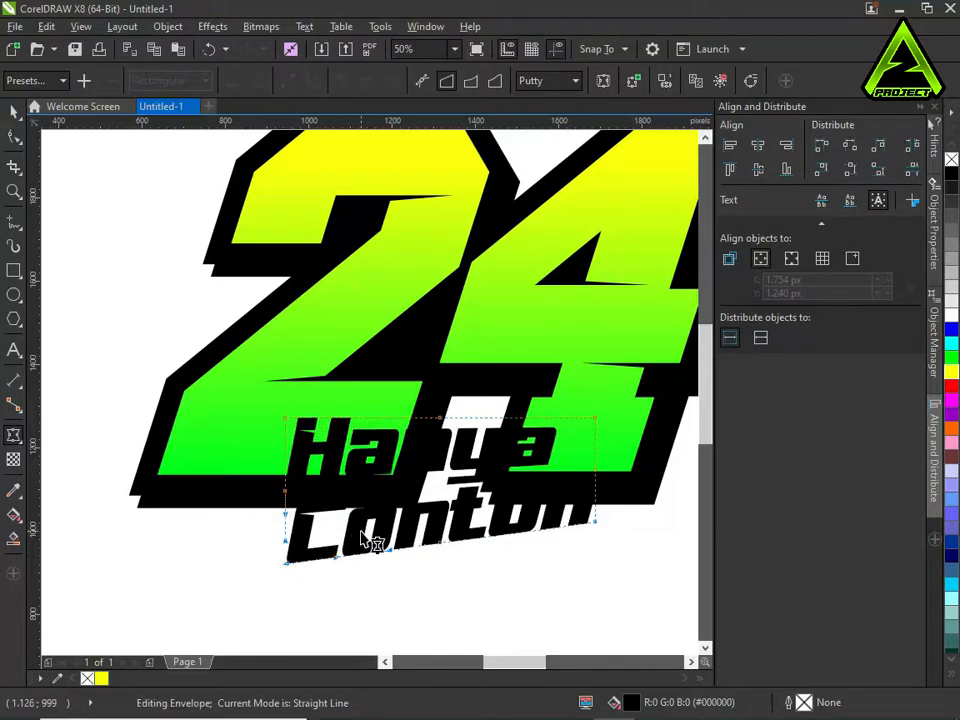
left_click_drag(595, 521, 598, 492)
left_click_drag(285, 561, 289, 549)
left_click(15, 110)
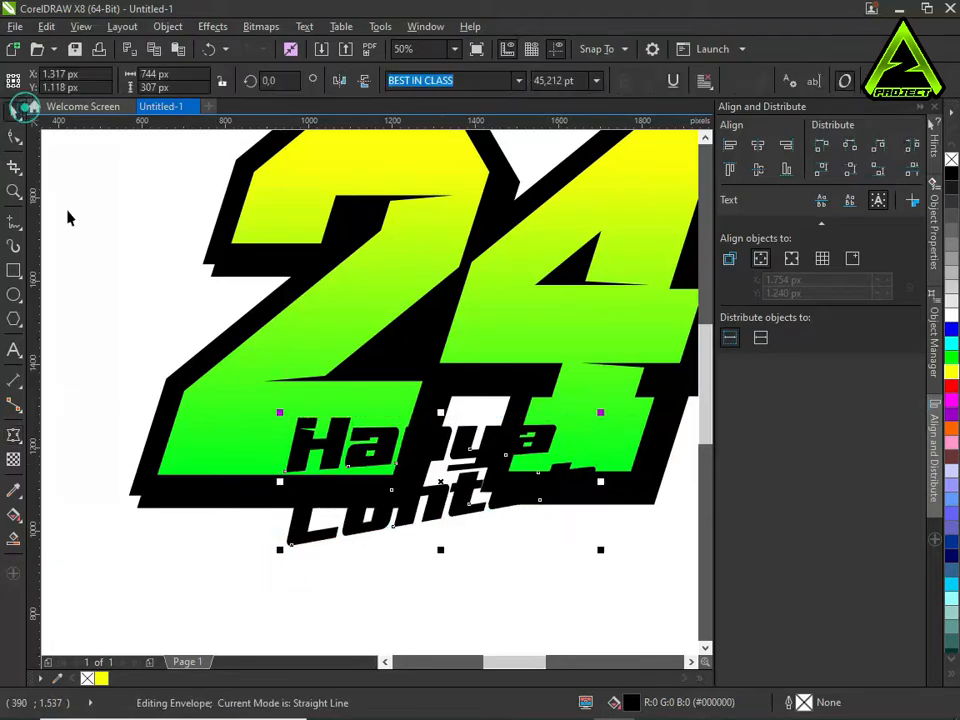
- Fill the slanted name text with yellow #FFFF00
left_click(225, 521)
left_click(305, 449)
left_click(101, 678)
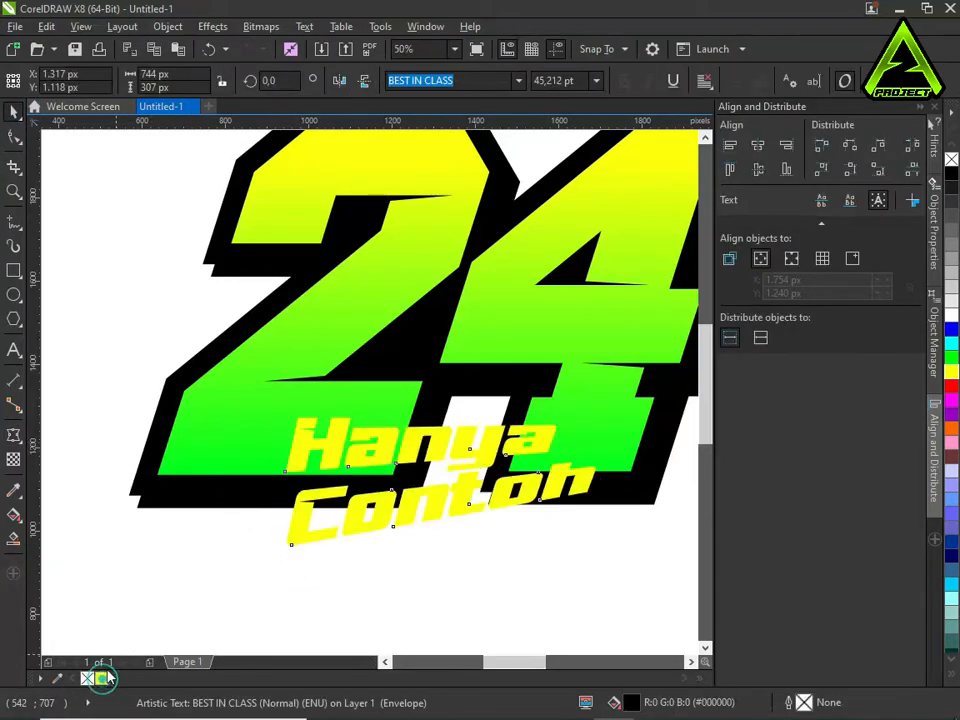
left_click(193, 600)
- Add a black outside Contour to the yellow name text with one step and a 30 px offset
scroll(300, 530, "up", 2)
left_click(283, 540)
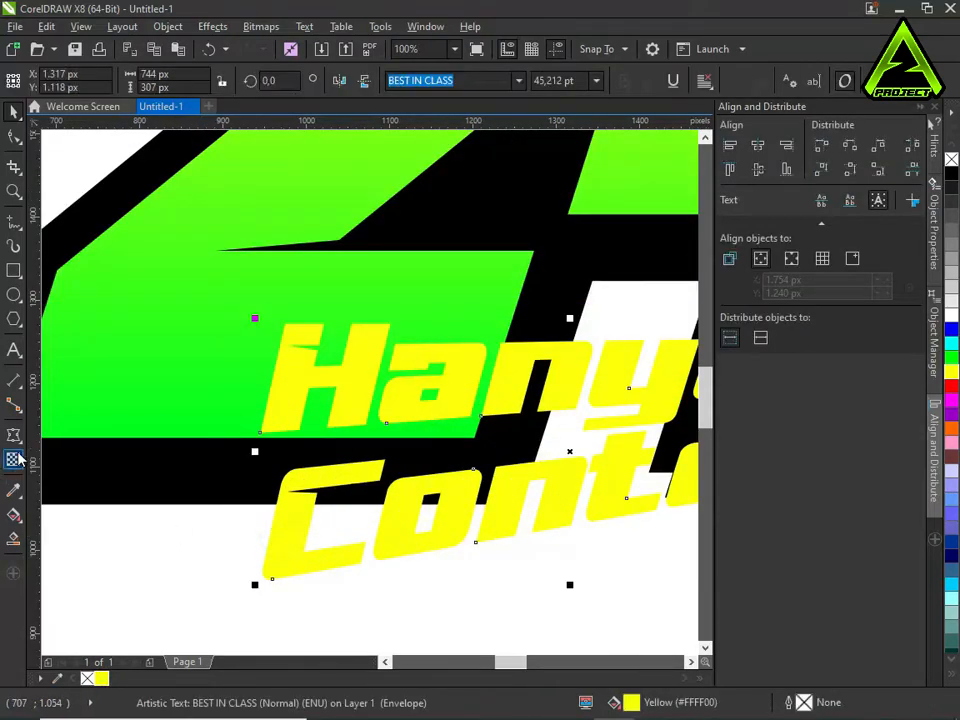
left_click(17, 441)
left_click(64, 455)
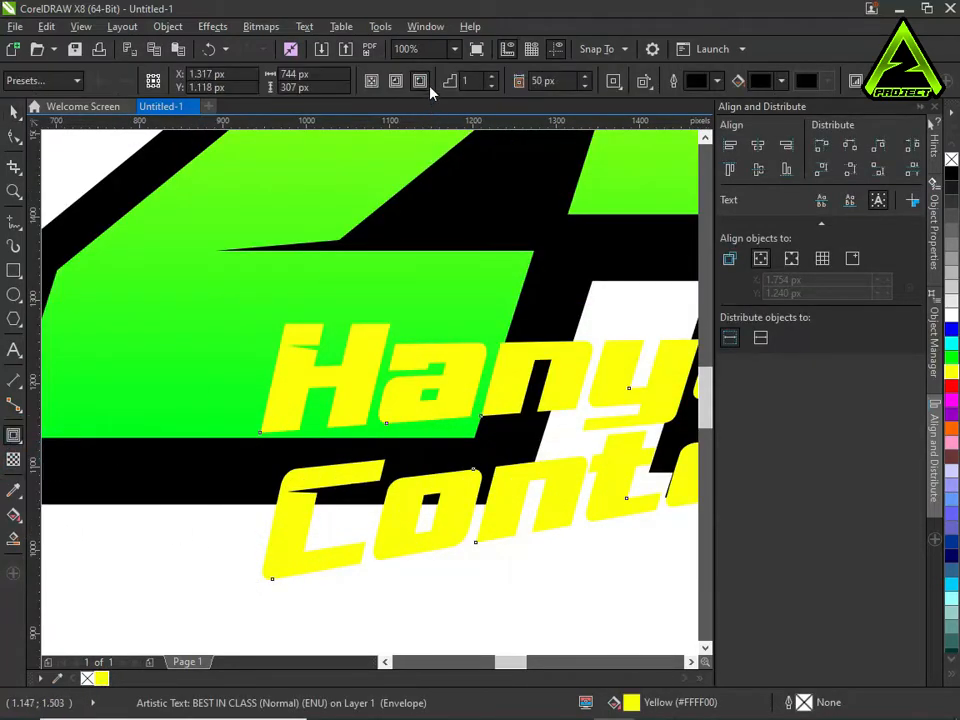
left_click(421, 80)
scroll(375, 340, "down", 4)
scroll(395, 330, "up", 2)
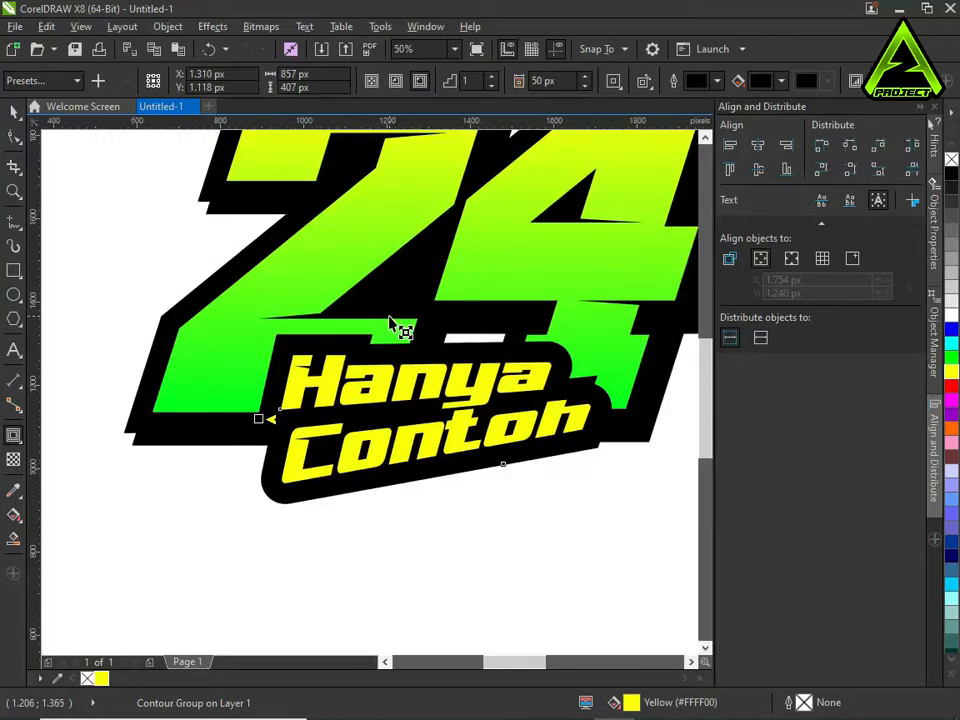
triple_click(560, 81)
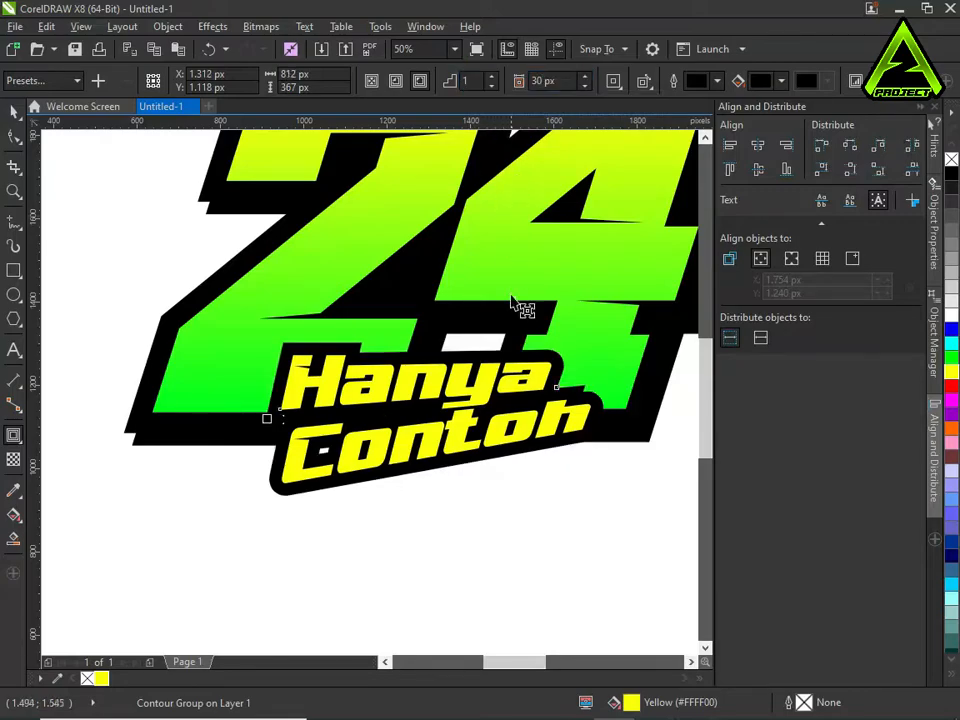
- Break the contour group of the name text apart into separate objects
scroll(255, 440, "up", 2)
right_click(326, 317)
left_click(345, 334)
left_click(240, 559)
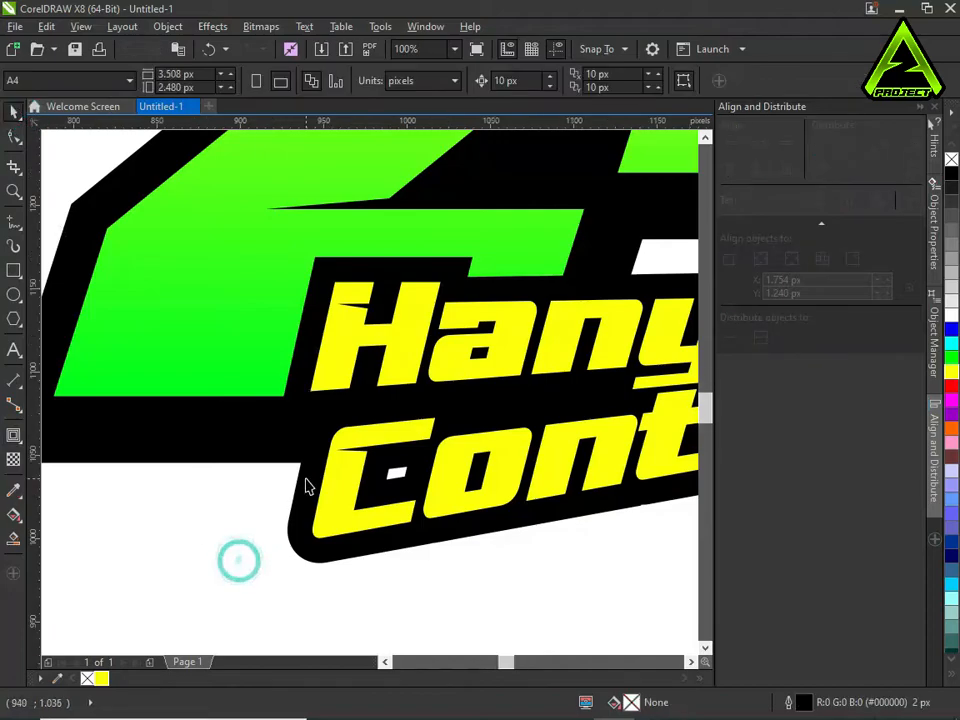
- Duplicate the name text's black outline slightly down and to the right as a shadow and send the copy to the back of the page
scroll(289, 435, "up", 2)
scroll(343, 574, "down", 2)
scroll(305, 527, "up", 2)
left_click_drag(297, 512, 317, 560)
right_click(373, 549)
mouse_move(474, 362)
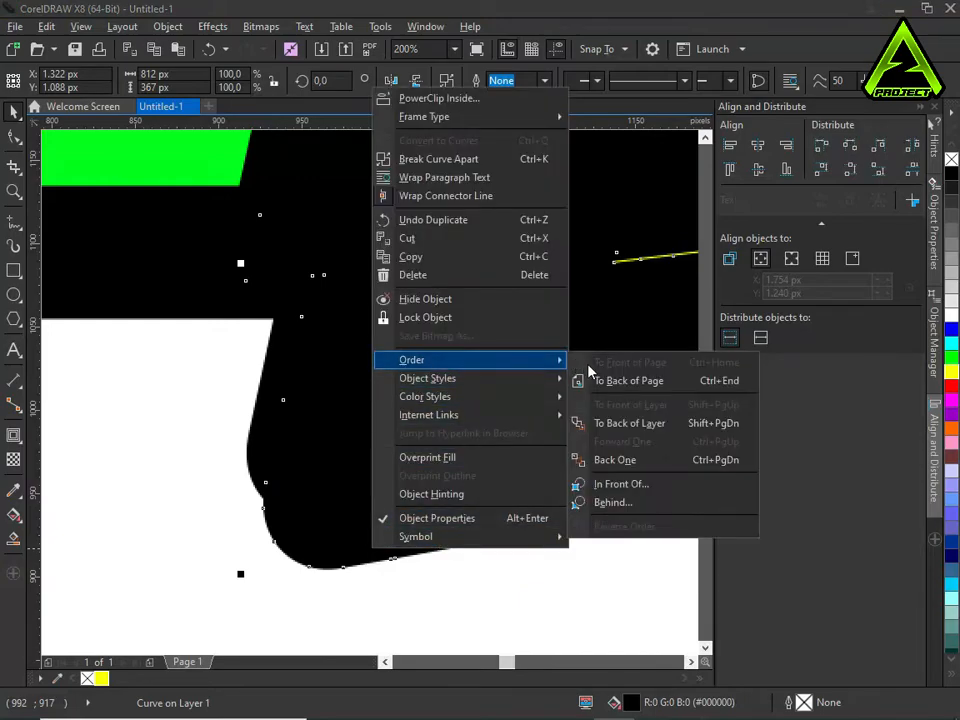
left_click(600, 381)
left_click(491, 613)
left_click(408, 549)
left_click_drag(410, 548, 416, 549)
left_click(420, 601)
- Examine the black outline and offset shadow around the name text against the whole 24 design
scroll(413, 482, "down", 3)
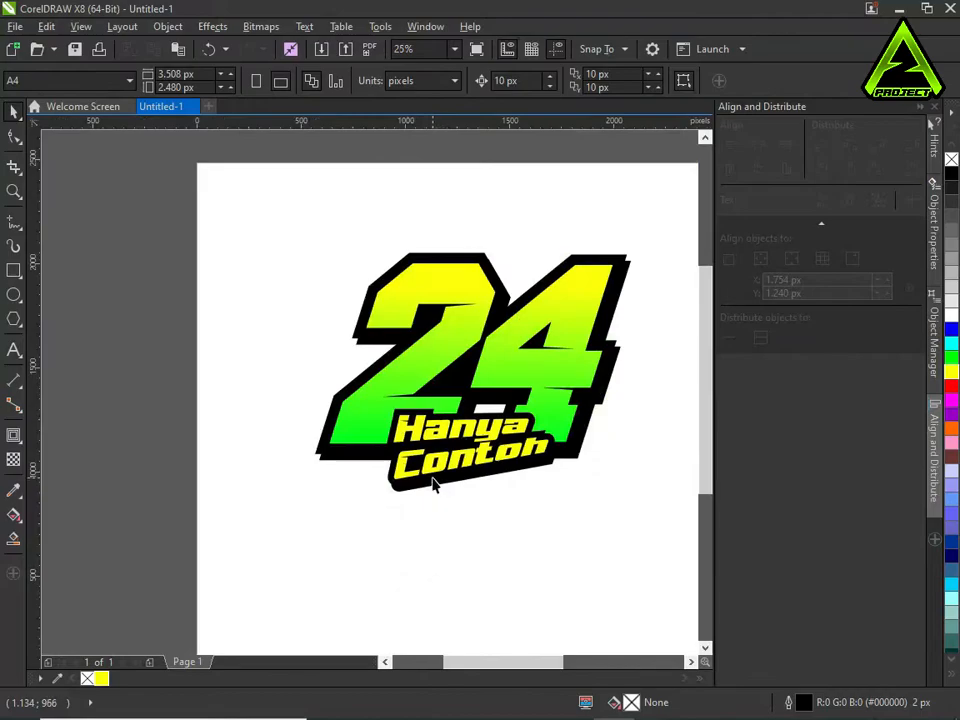
scroll(433, 484, "up", 1)
scroll(530, 472, "down", 1)
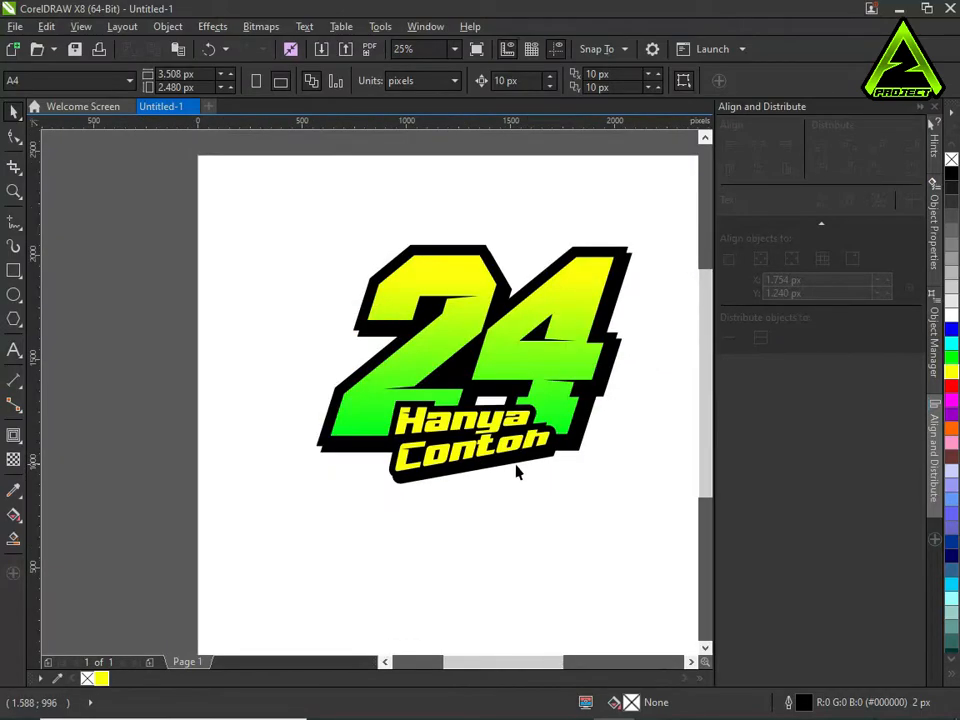
scroll(481, 457, "up", 1)
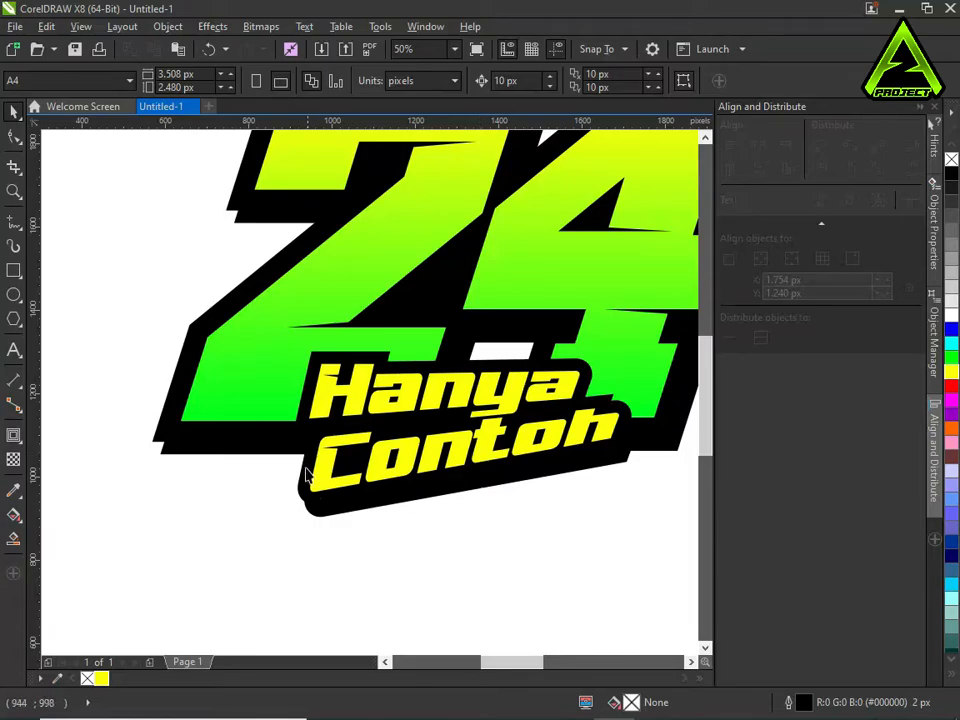
scroll(308, 478, "up", 1)
left_click(300, 343)
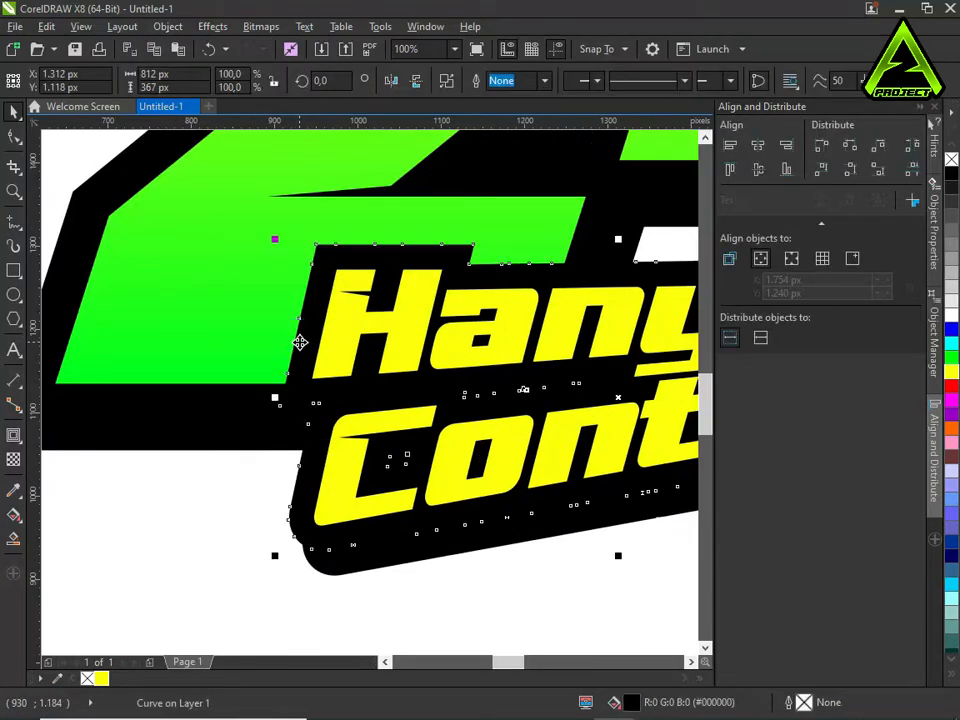
left_click(252, 541)
scroll(410, 456, "down", 2)
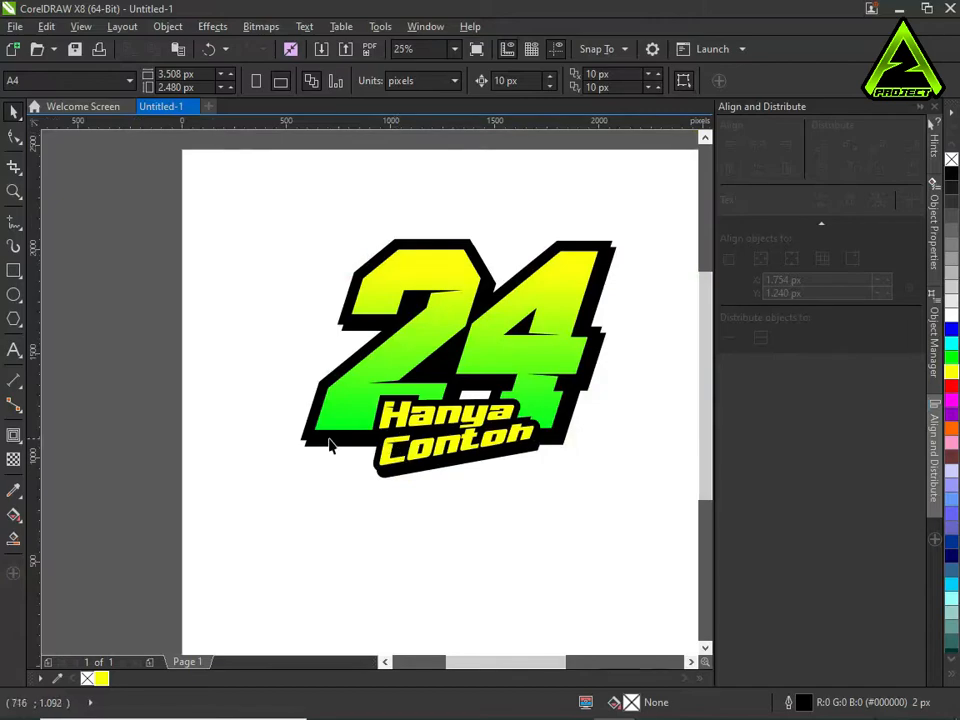
- Group the whole 24 artwork with its name text and centre it horizontally and vertically on the page
scroll(392, 453, "down", 1)
left_click_drag(529, 497, 311, 311)
left_click(748, 80)
left_click(760, 168)
left_click(758, 141)
- Enlarge the centred artwork about its middle to about 184% so it nearly fills the page
left_click(615, 229)
left_click(512, 390)
left_click_drag(519, 378, 590, 340)
left_click(574, 288)
- Ungroup the enlarged artwork so its outlines can be selected separately
scroll(455, 509, "up", 1)
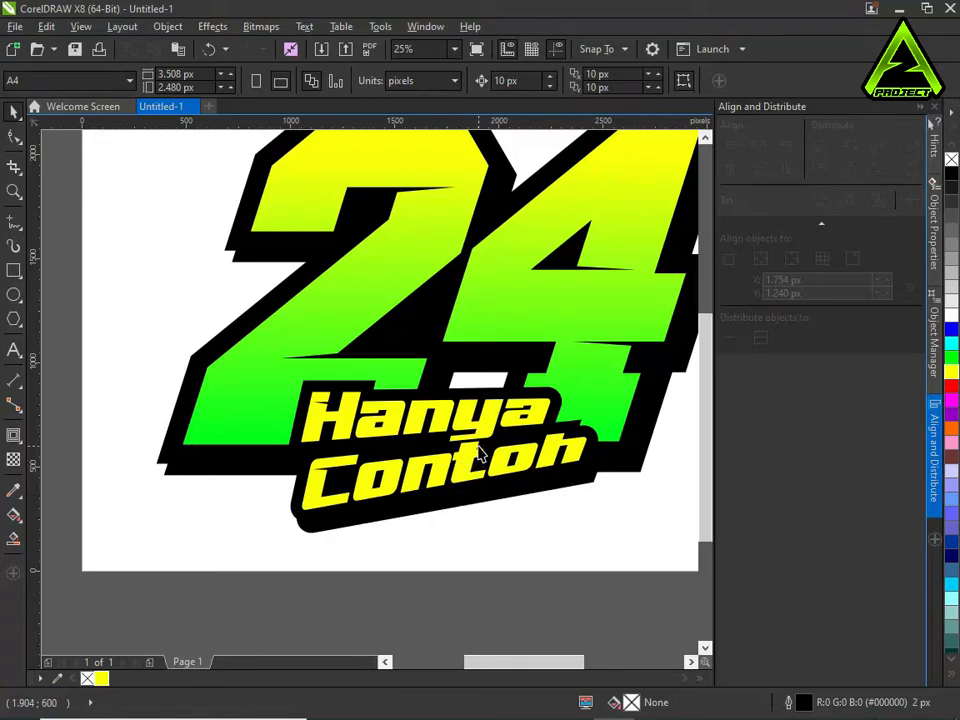
scroll(480, 452, "down", 1)
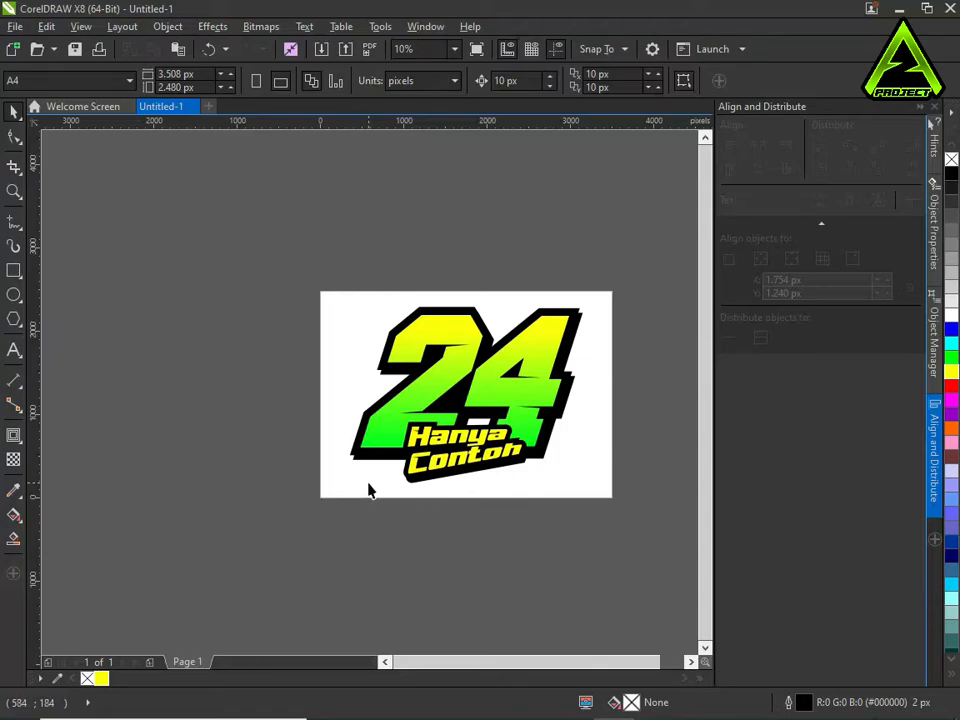
scroll(370, 488, "up", 1)
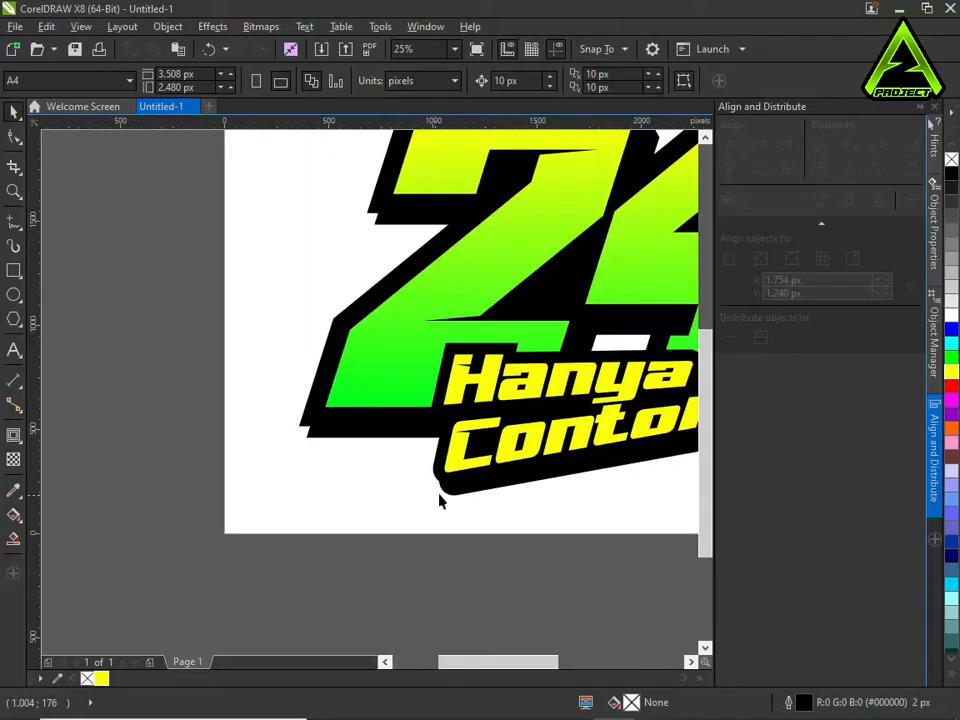
left_click(439, 504)
left_click(542, 81)
left_click(386, 480)
- Weld the name text's black outline and its offset shadow into one shape
scroll(449, 491, "up", 1)
left_click(452, 508)
left_click(420, 456, "shift")
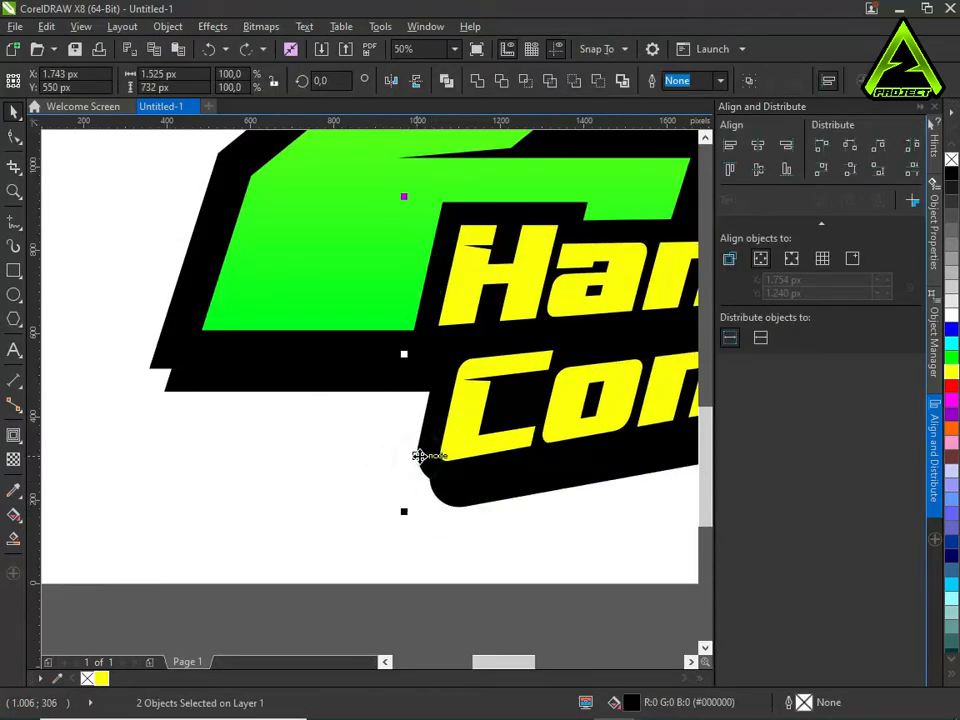
left_click(388, 462)
left_click_drag(459, 496, 438, 521)
key("ctrl+z")
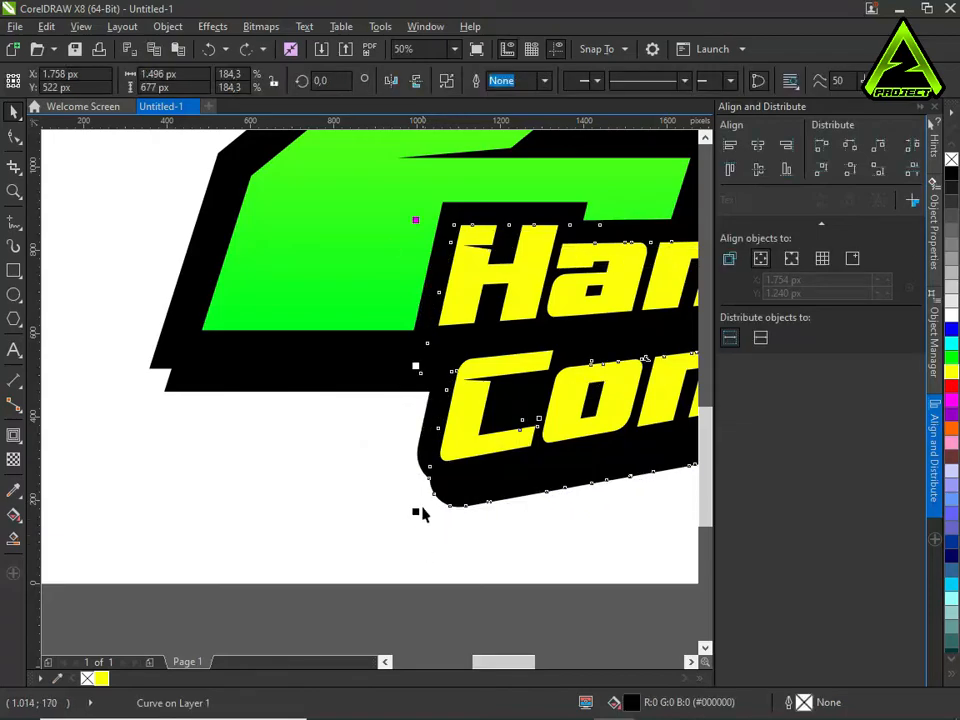
left_click(414, 454, "shift")
left_click_drag(431, 439, 369, 459)
key("ctrl+z")
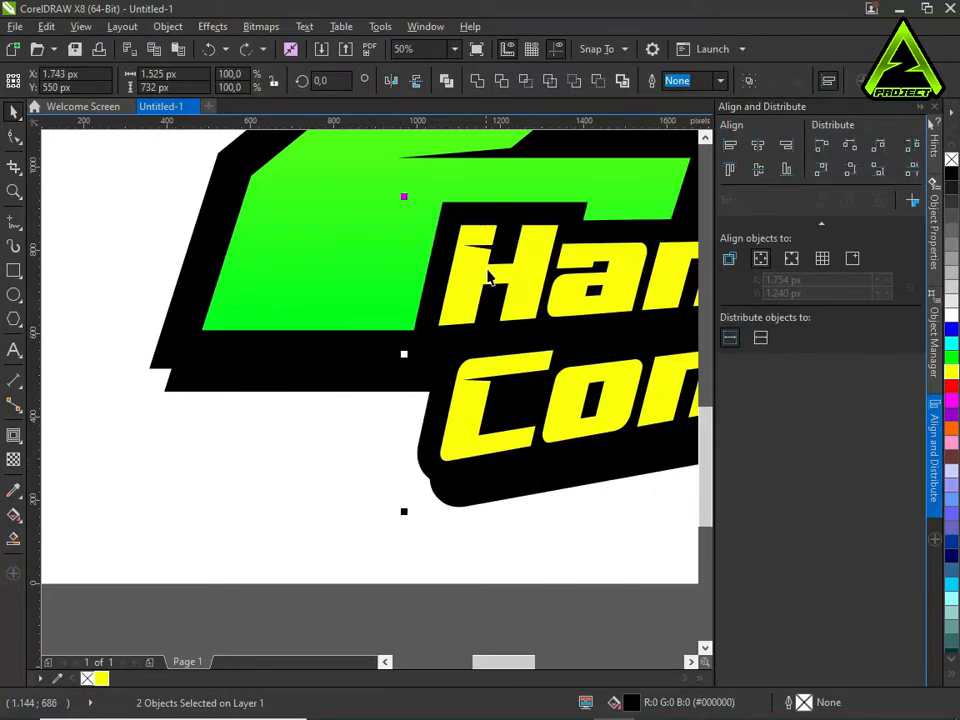
left_click(476, 81)
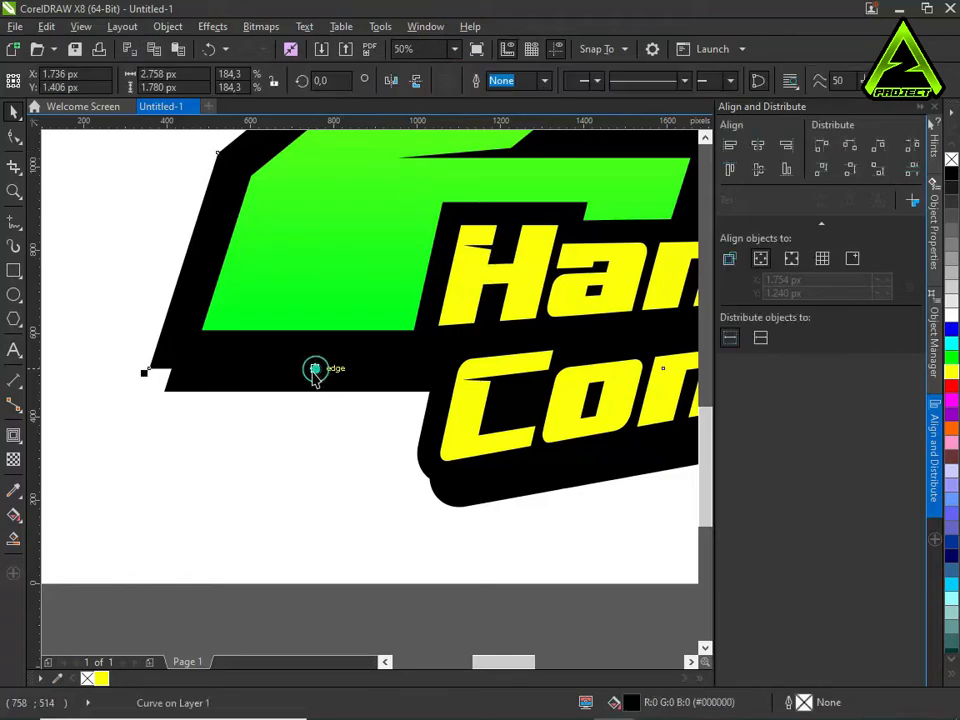
- Add a 30 px outside contour to the 24's black outline and fill it with light grey #B3B3B3
left_click(14, 435)
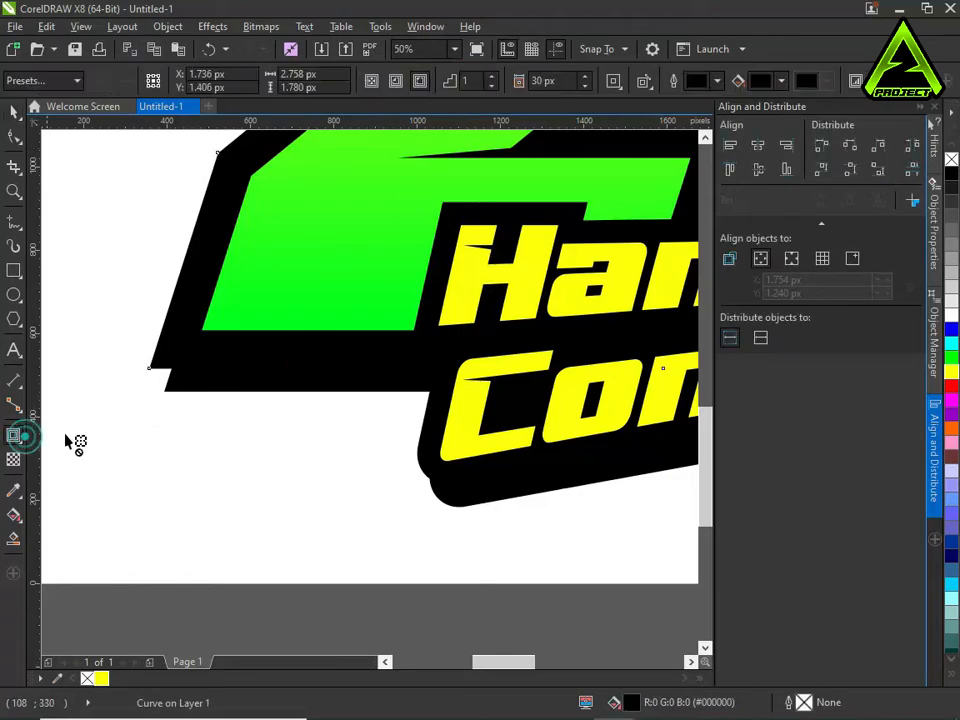
left_click(420, 82)
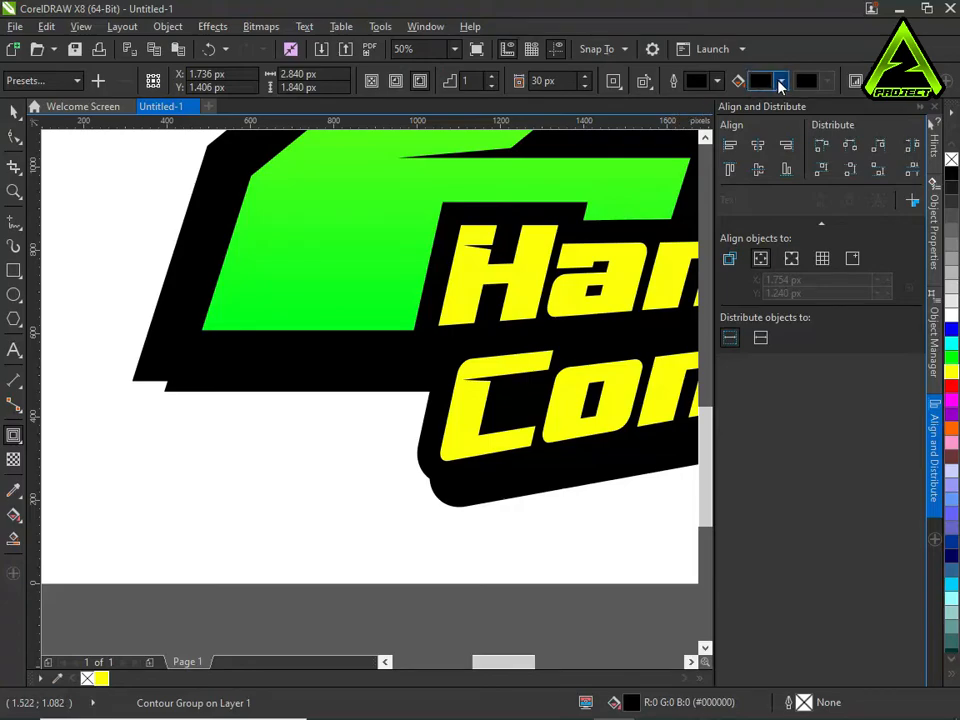
left_click(781, 82)
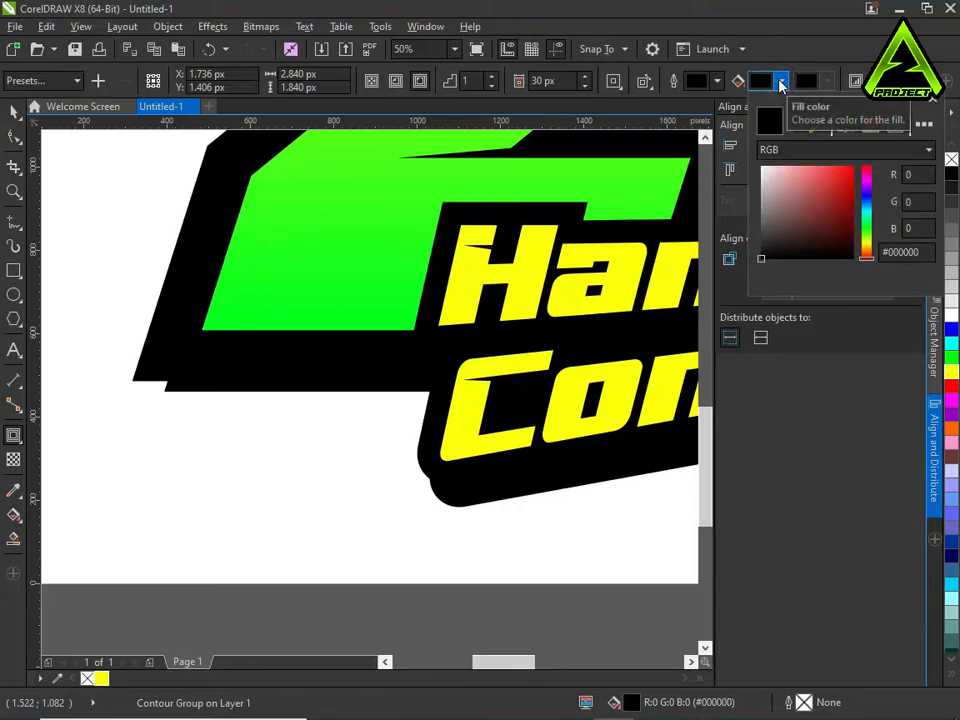
left_click(817, 123)
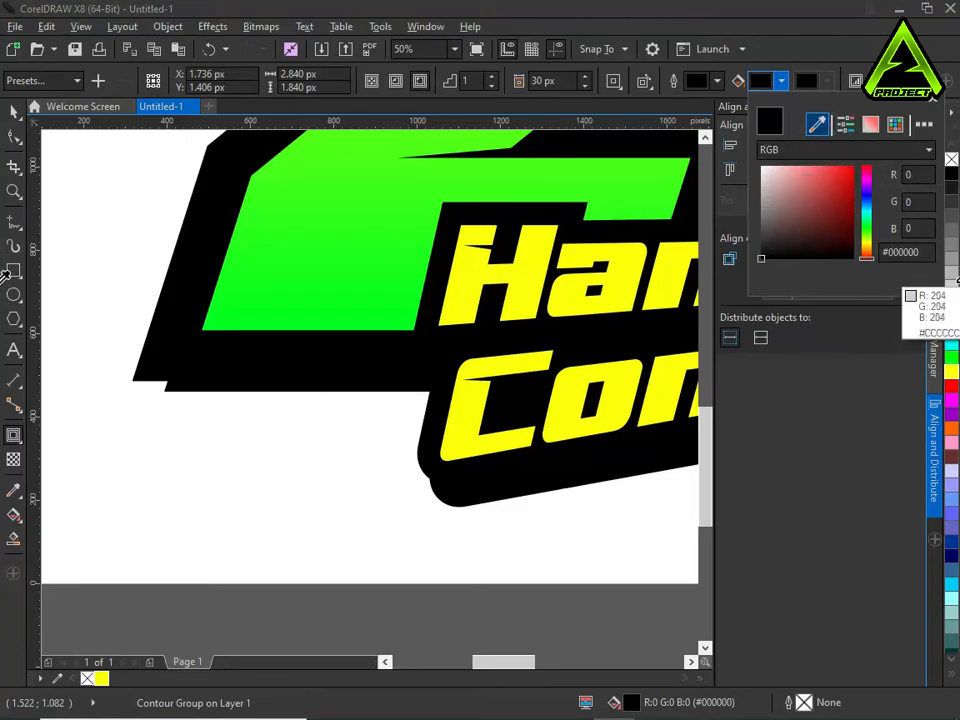
left_click(953, 278)
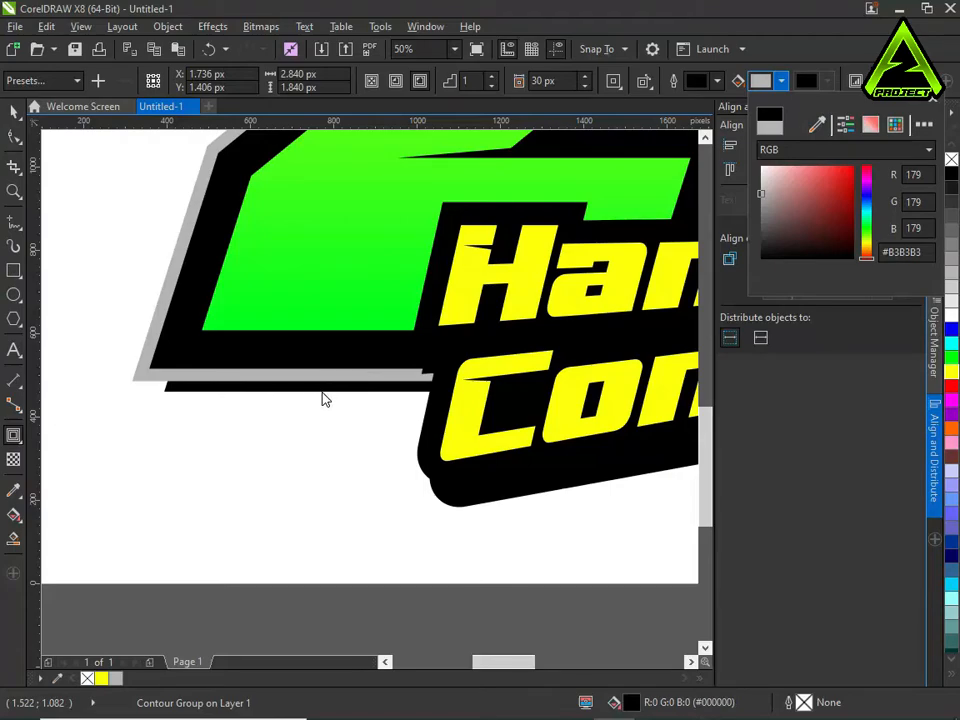
left_click(136, 427)
- Undo the contour's grey fill and try moving the contoured outline away from its shadow
left_click(259, 448)
left_click(14, 112)
key("ctrl+z")
left_click(261, 499)
left_click_drag(171, 343, 146, 274)
key("ctrl+z")
- Nudge the 24's black offset shadow down 50 px
left_click(225, 388)
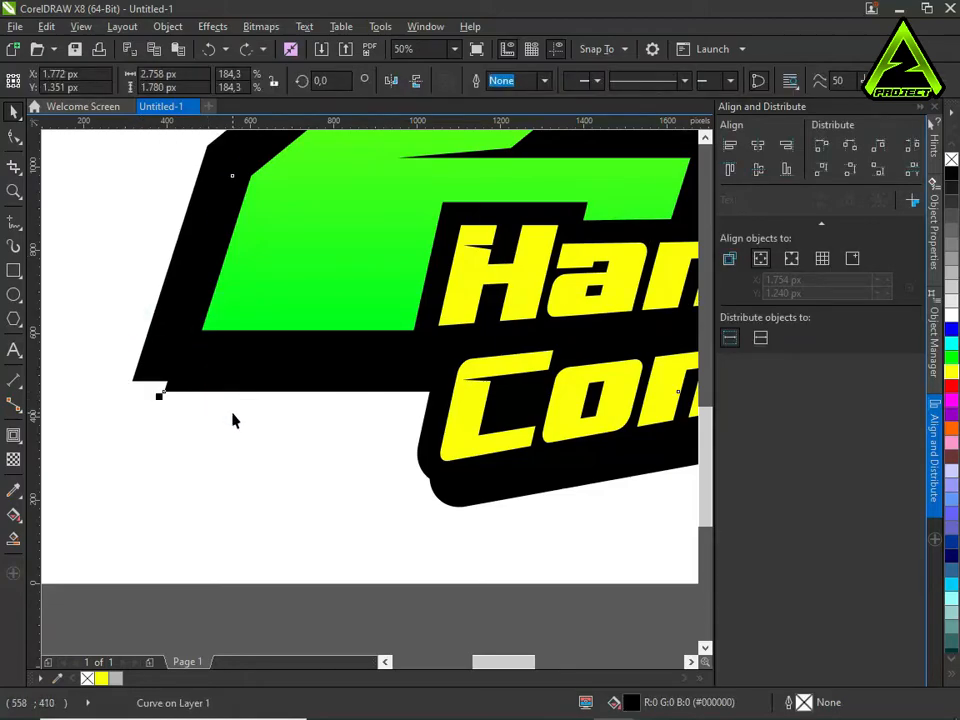
key("Down")
key("Down")
key("Down")
key("Down")
key("Down")
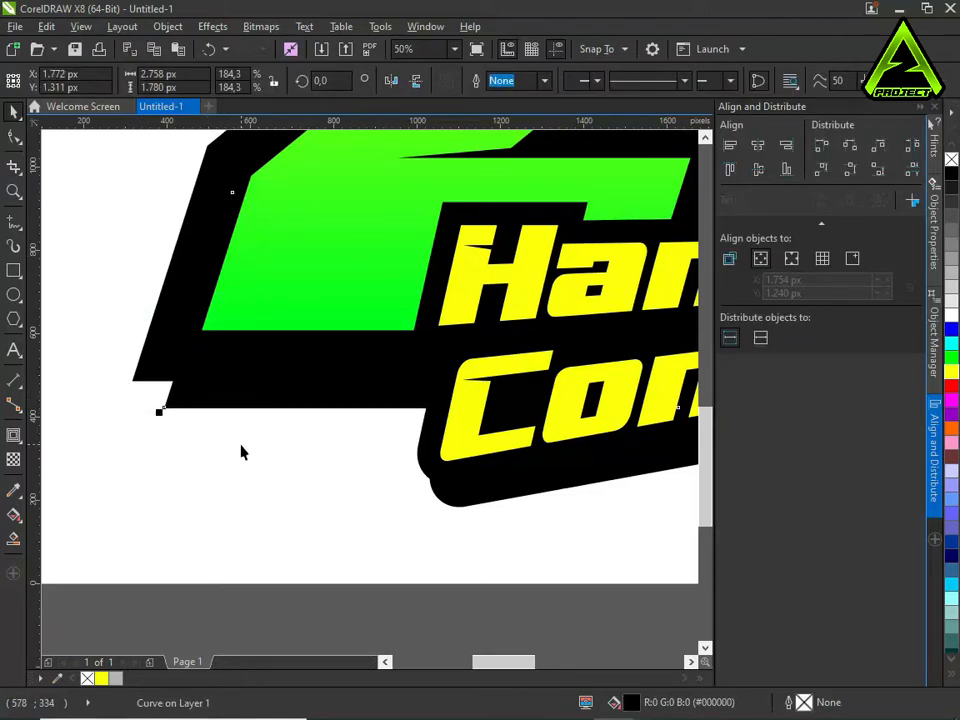
left_click(246, 449)
- Try selecting the 24's contoured outline and its shadow together to combine them
scroll(308, 438, "down", 2)
scroll(282, 432, "up", 2)
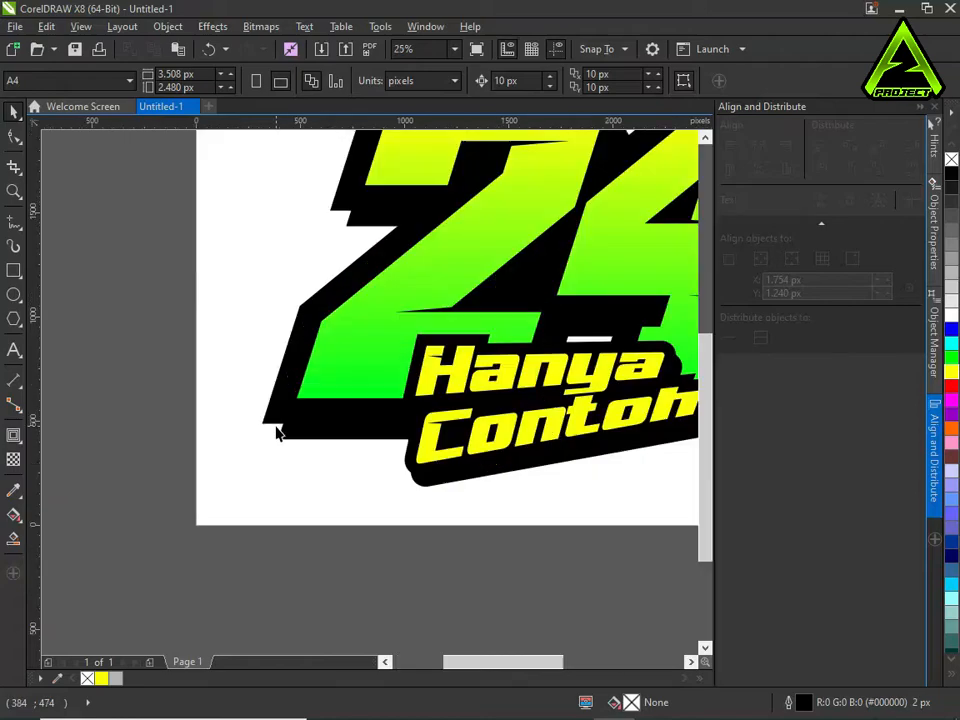
scroll(282, 432, "up", 1)
left_click(267, 411)
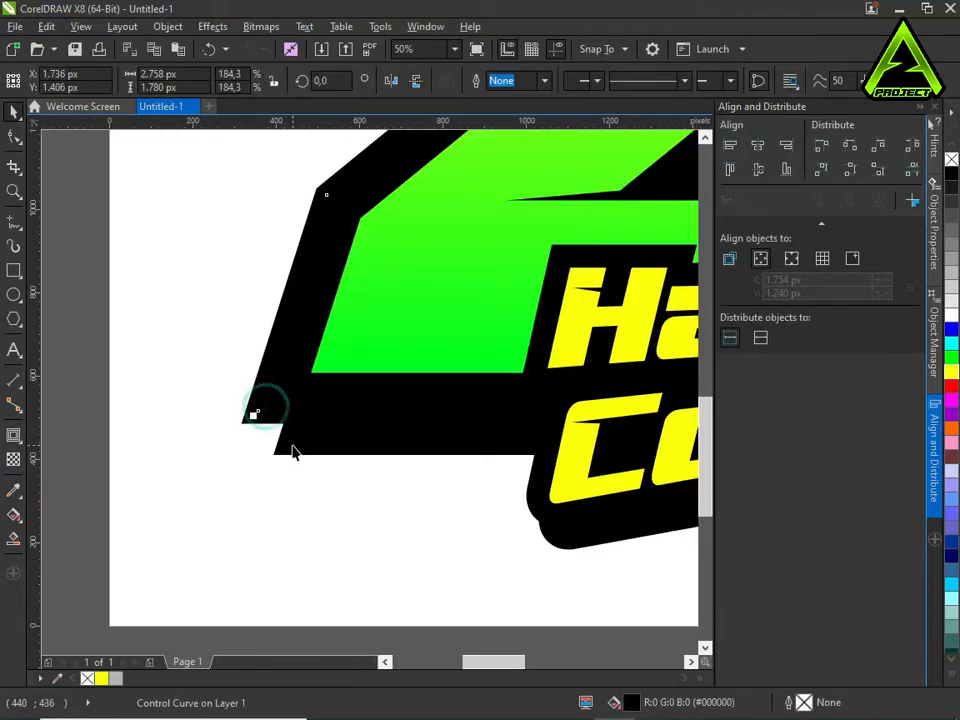
left_click(293, 447, "shift")
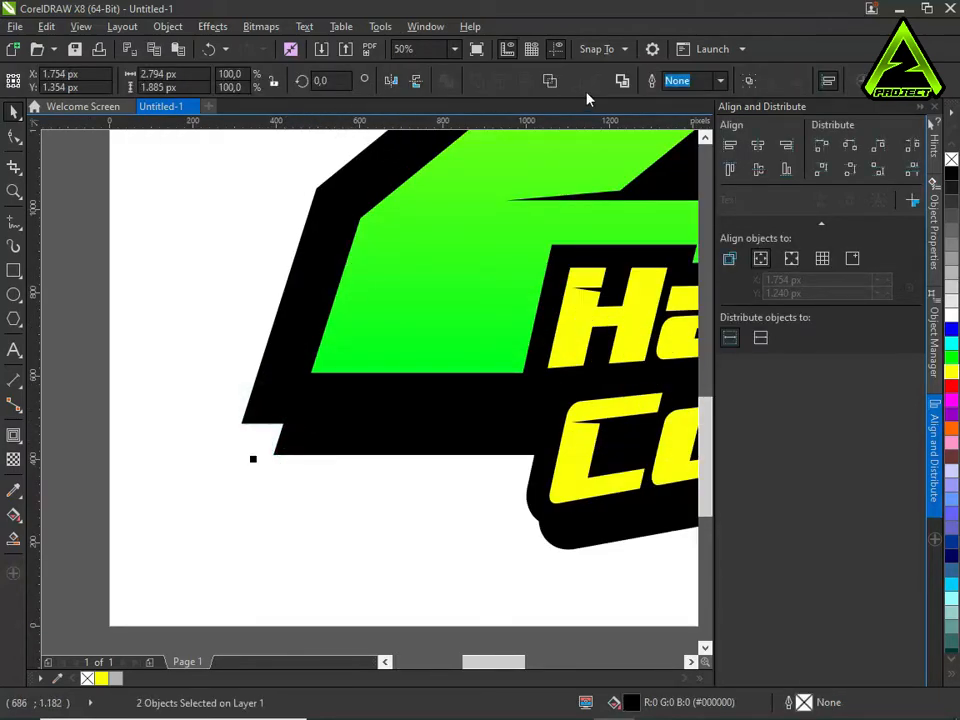
left_click(215, 302)
left_click(306, 431)
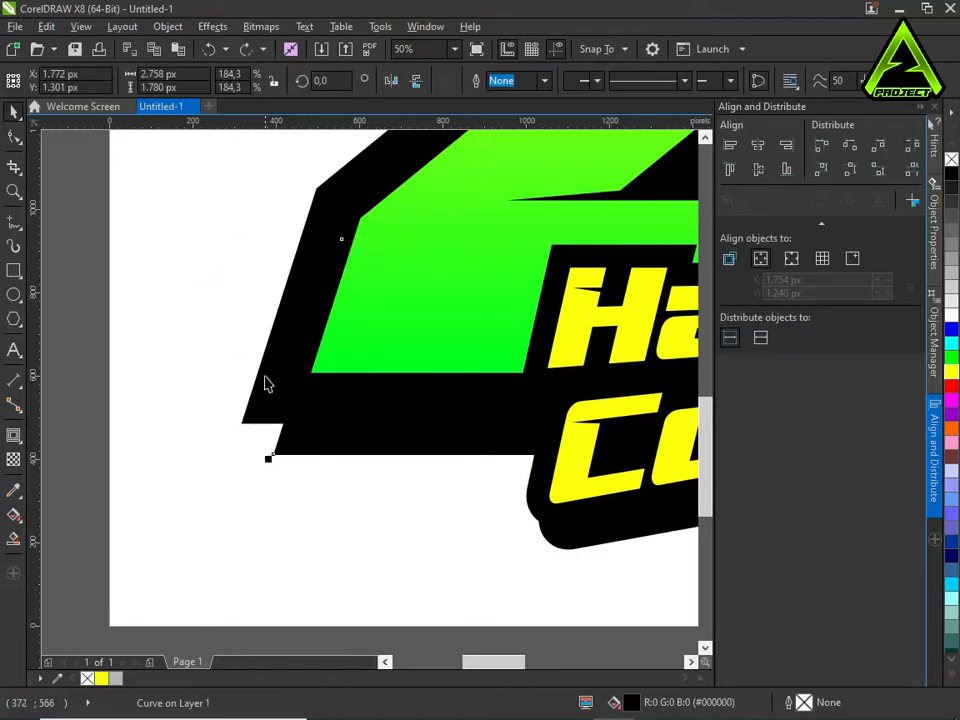
- Try moving the contour group aside, restore its position, and delete the contour from the 24's outline
left_click_drag(263, 360, 168, 387)
left_click(211, 430)
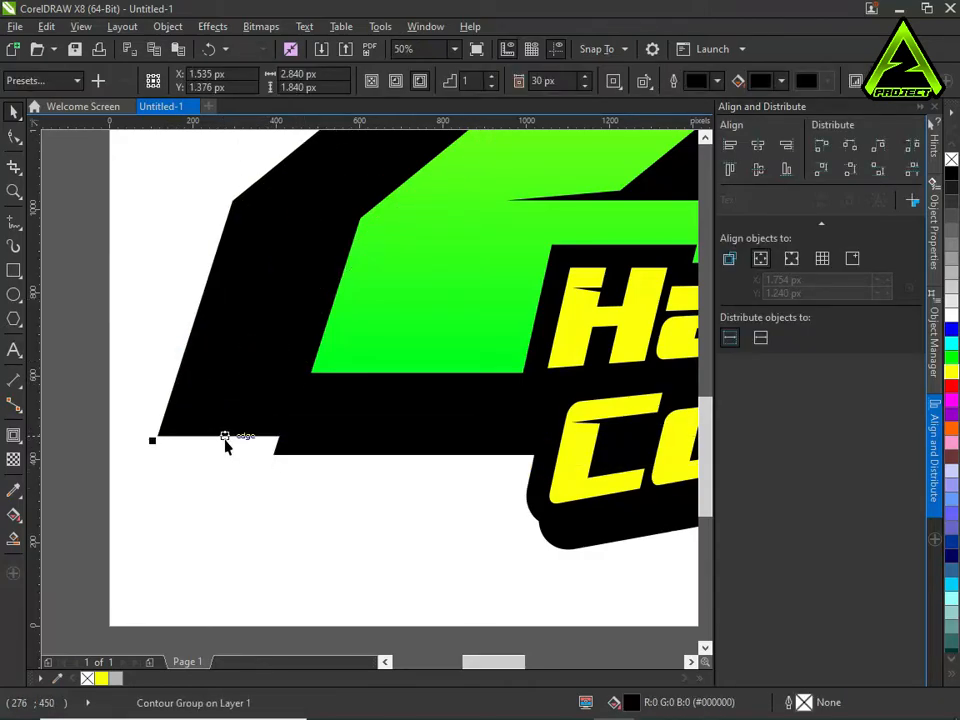
key("ctrl+z")
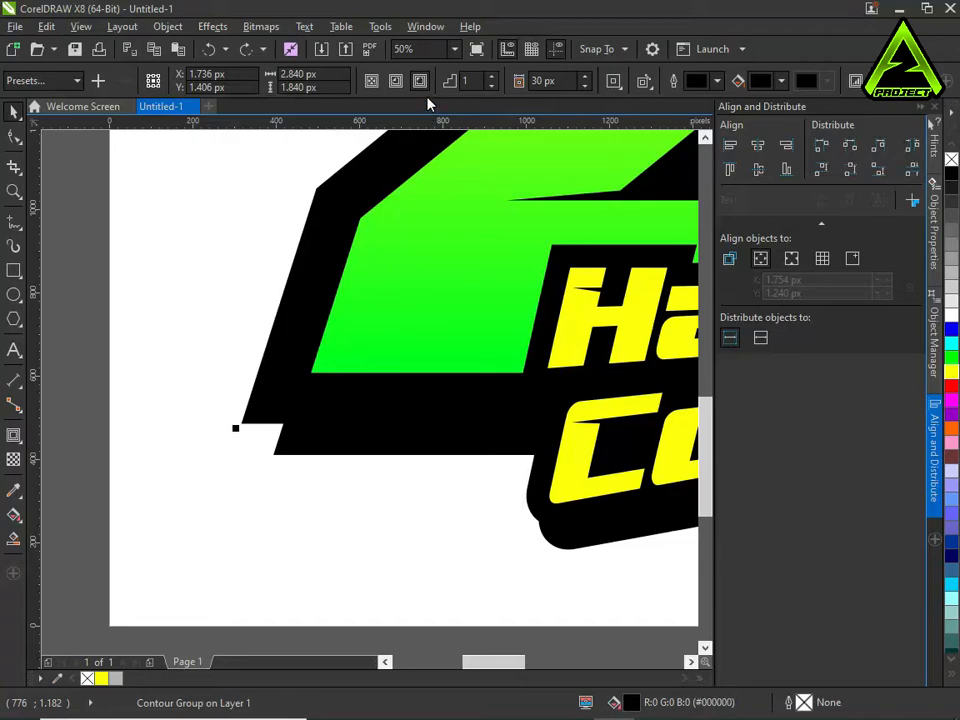
key("Delete")
left_click(243, 291)
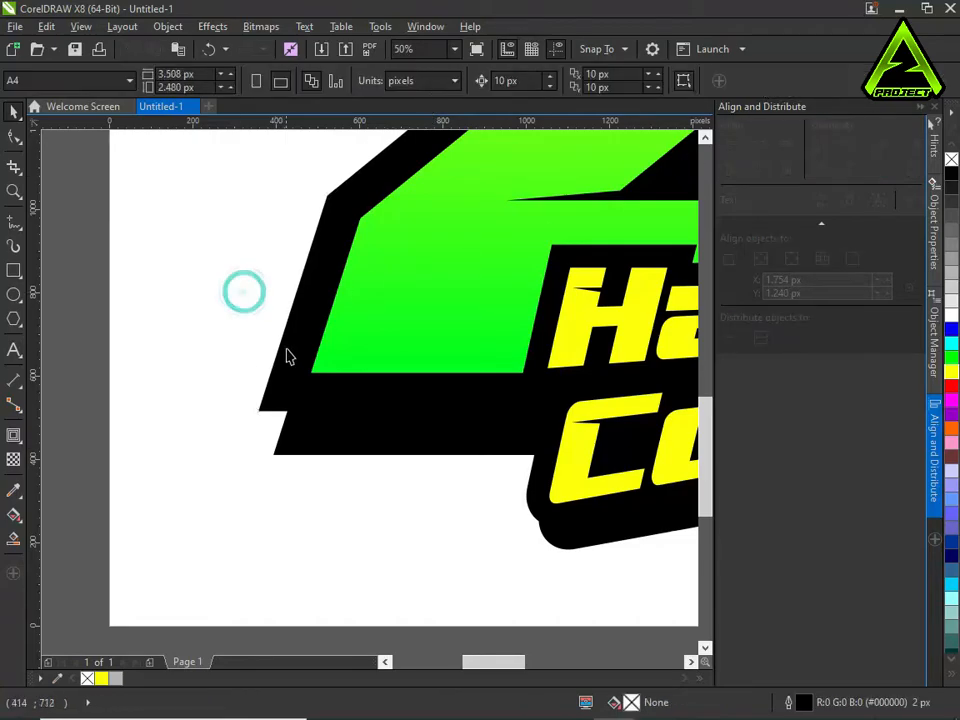
- Undo the recent contour edits and the downward nudges of the 24's shadow
key("ctrl+z")
key("ctrl+z")
key("ctrl+z")
key("ctrl+z")
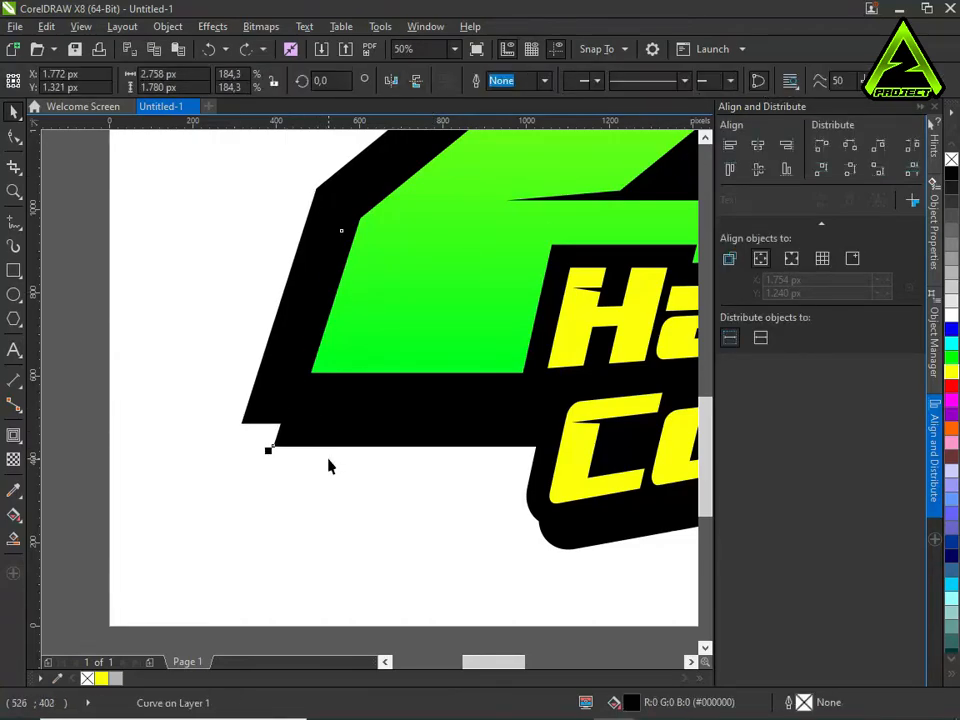
left_click(327, 463)
key("ctrl+z")
key("ctrl+z")
key("ctrl+z")
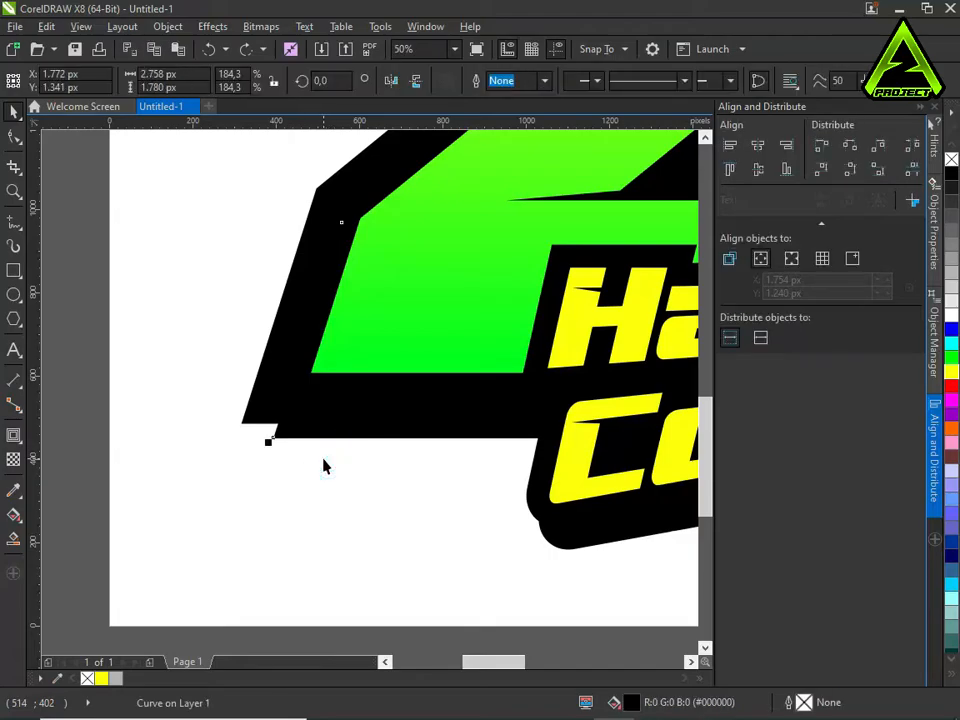
left_click(326, 463)
- Weld the 24's black outline and its offset shadow into one shape
left_click(300, 420)
left_click(270, 378)
left_click(301, 422, "shift")
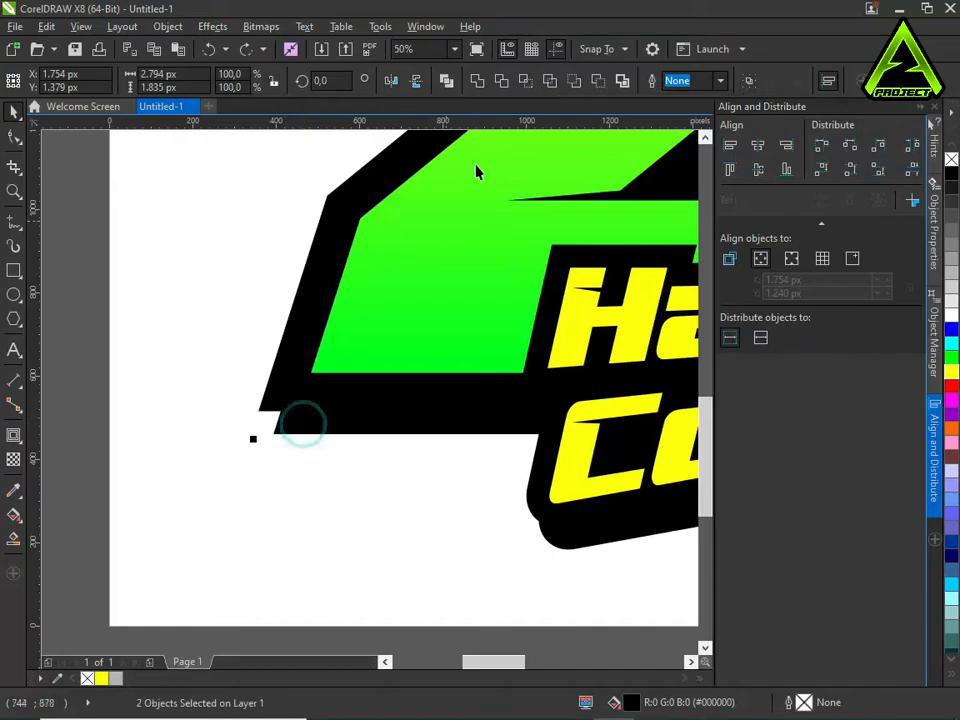
left_click(482, 79)
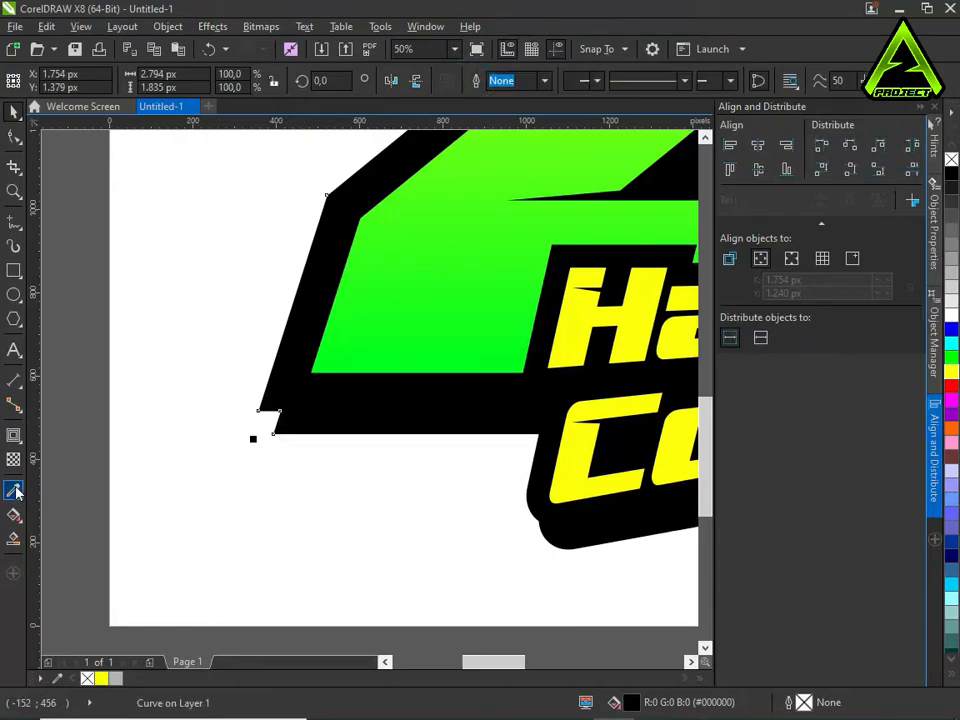
- Add a 30 px outside contour in light grey #B3B3B3 around the welded black shape of the 24
left_click(14, 435)
left_click(420, 80)
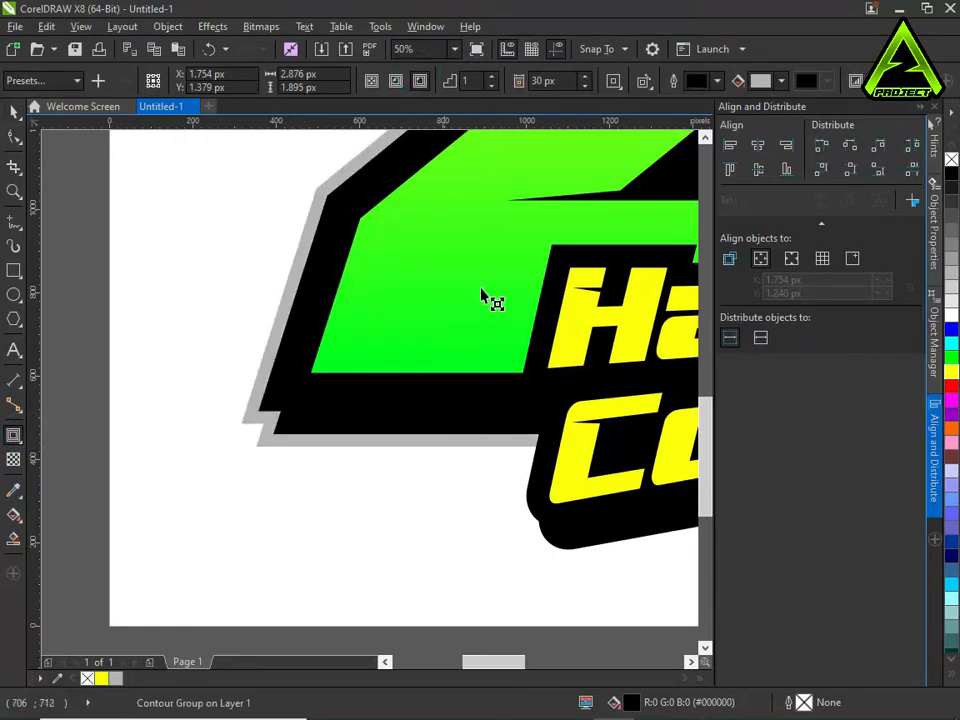
scroll(364, 336, "down", 3)
scroll(407, 403, "up", 2)
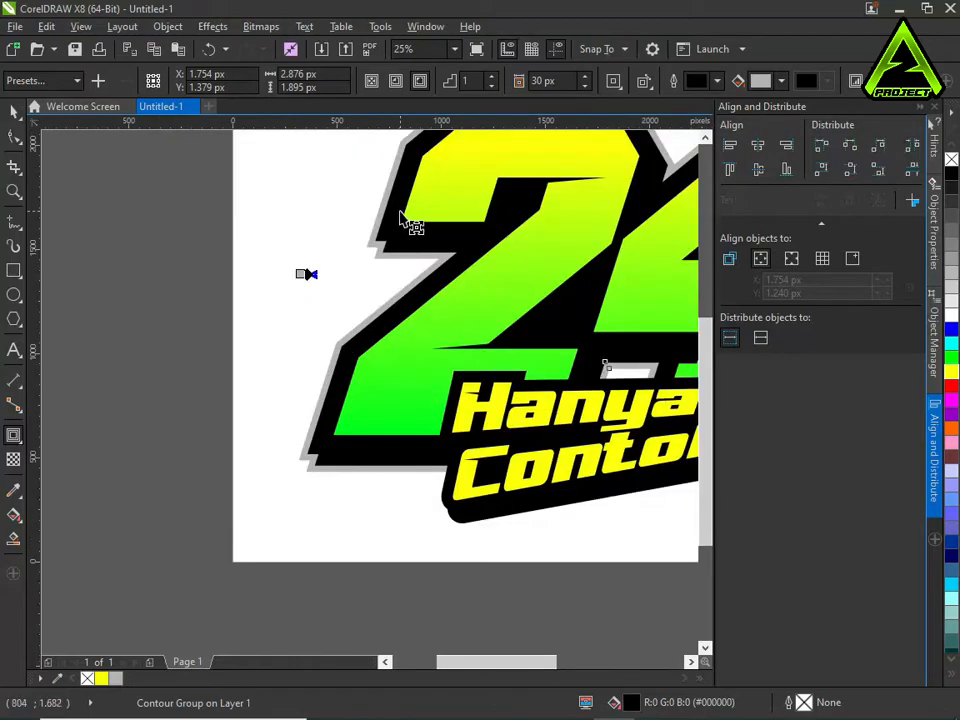
- Break the 24's grey contour group apart into separate shapes
left_click(14, 111)
left_click(303, 483)
scroll(361, 493, "up", 2)
right_click(388, 443)
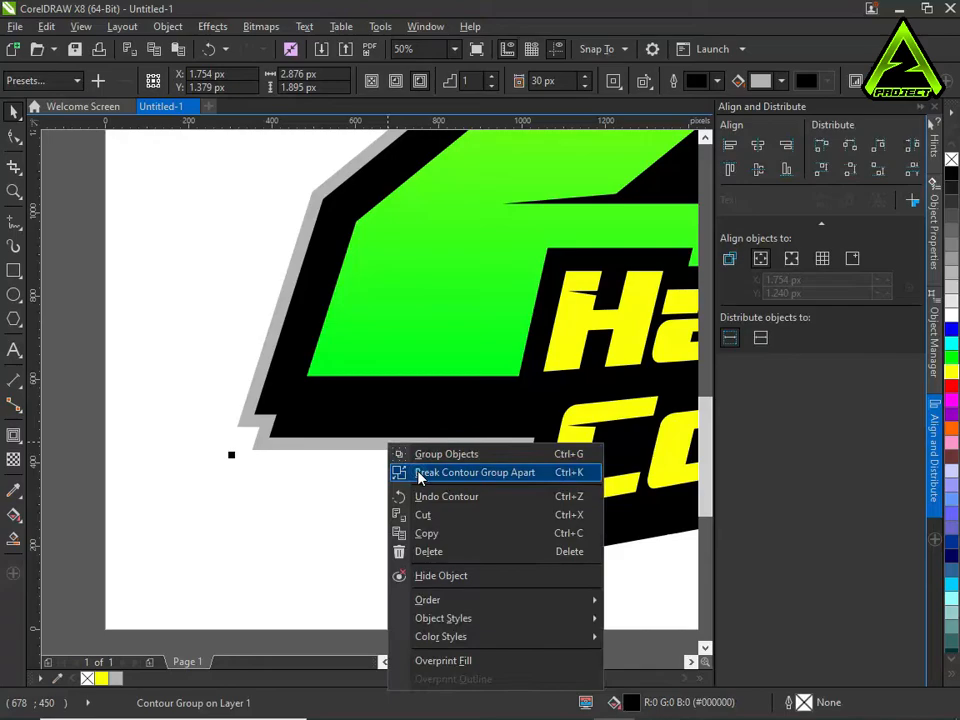
left_click(417, 474)
left_click(407, 525)
- Add a 30 px outside light grey contour around the name text's black shape and break it apart
left_click(527, 507)
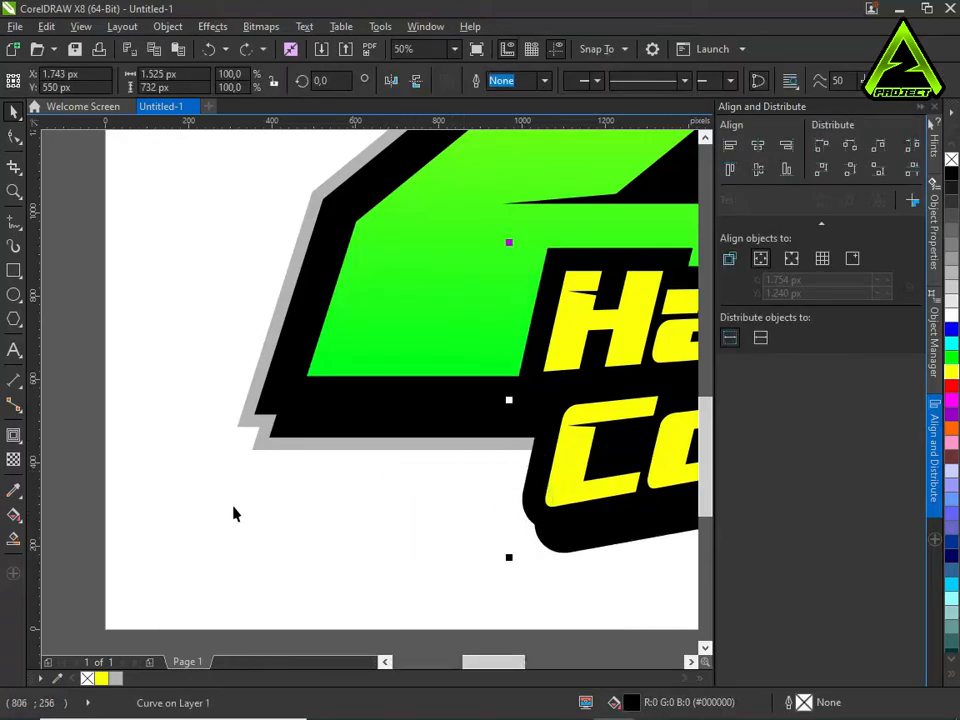
left_click(14, 435)
left_click(420, 80)
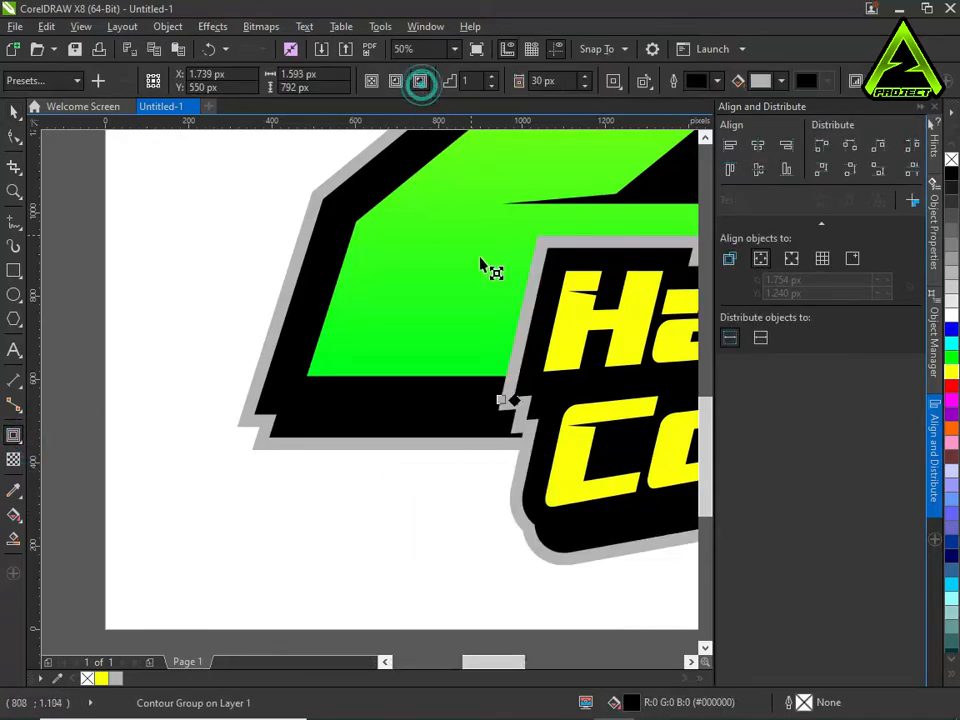
right_click(514, 243)
left_click(557, 272)
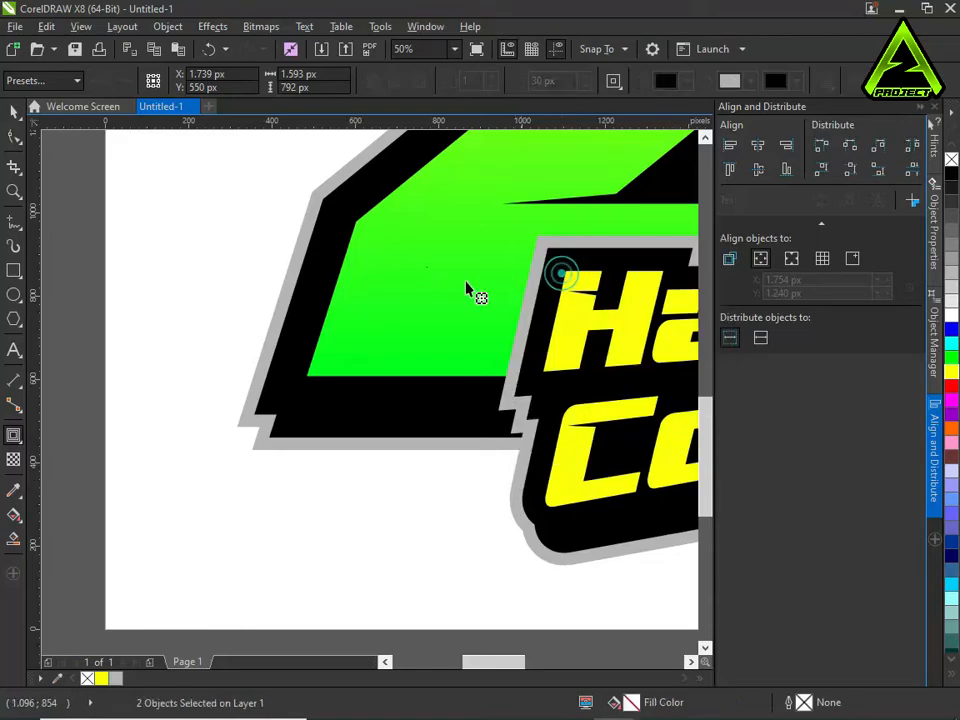
- Send the name text's separated grey contour shape to the back of the page
left_click(14, 111)
right_click(519, 467)
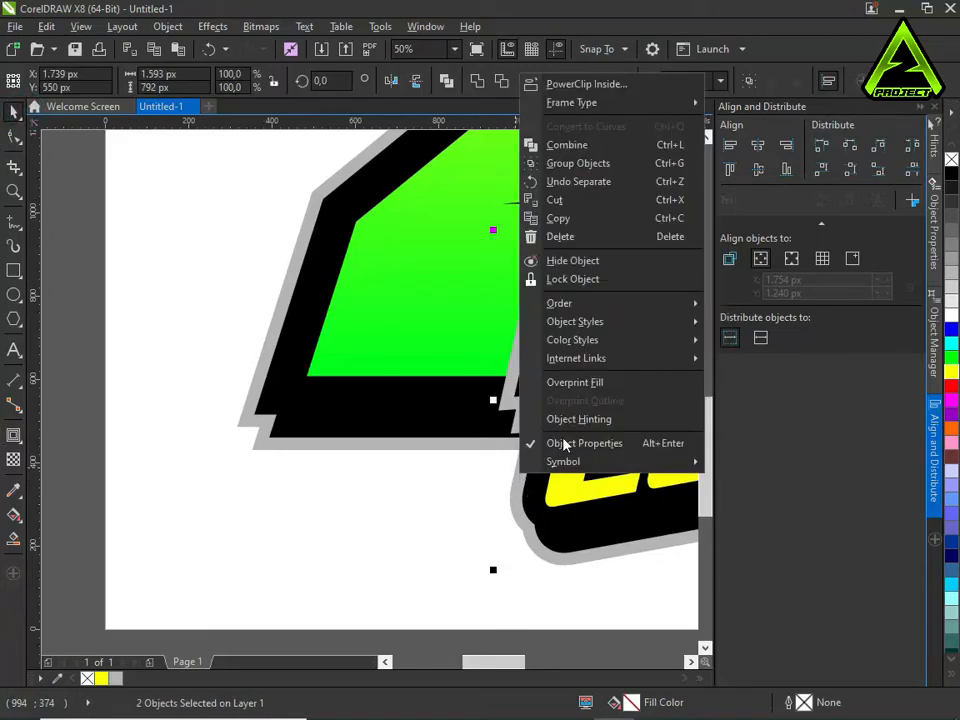
left_click(437, 525)
left_click(512, 514)
left_click(454, 497)
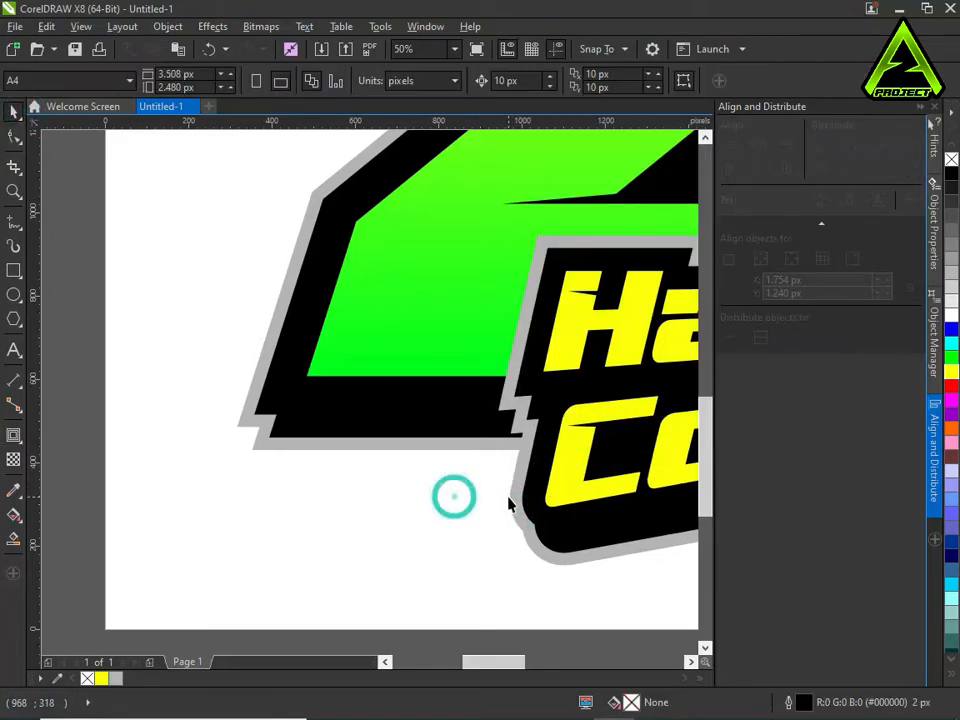
left_click(509, 497)
right_click(509, 497)
mouse_move(560, 307)
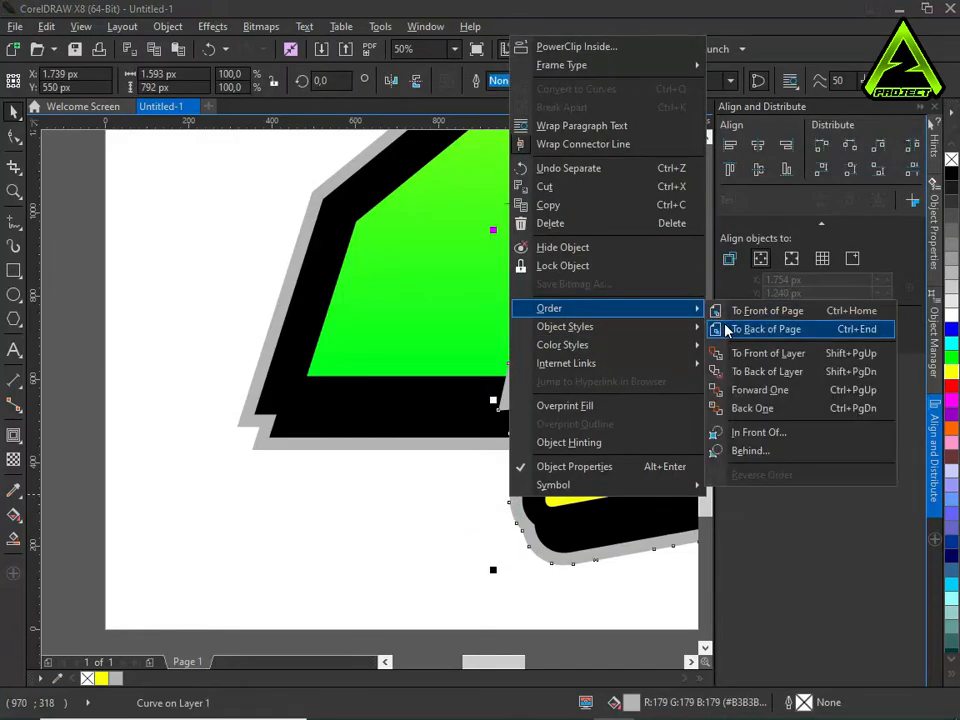
left_click(748, 328)
left_click(404, 562)
- Save the drawing in the Documents folder under the file name 24
scroll(450, 409, "down", 3)
scroll(544, 392, "up", 1)
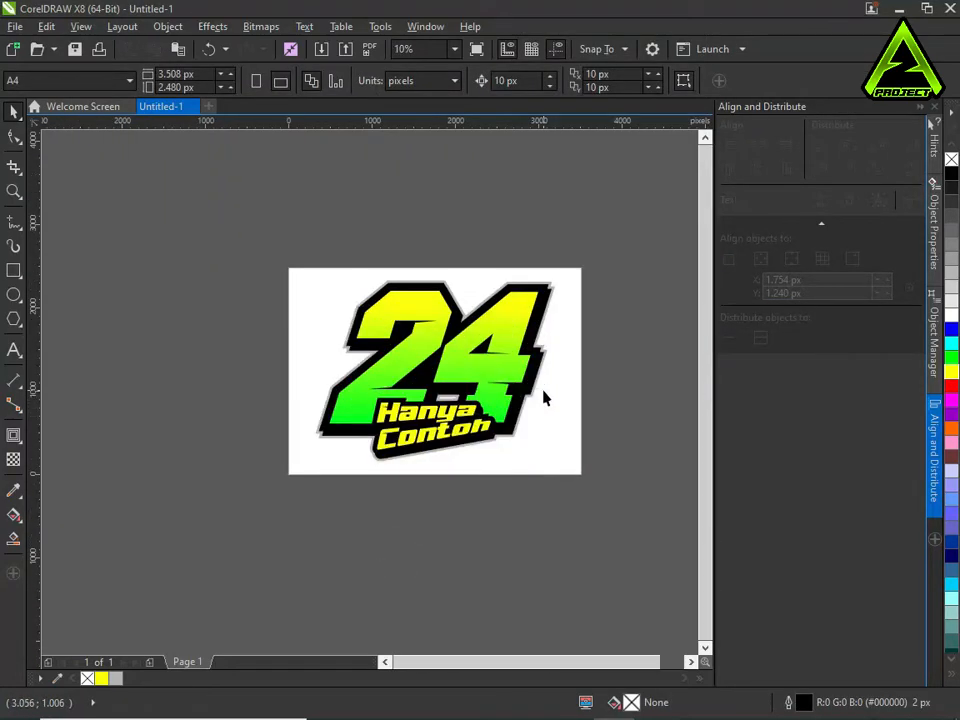
key("ctrl+s")
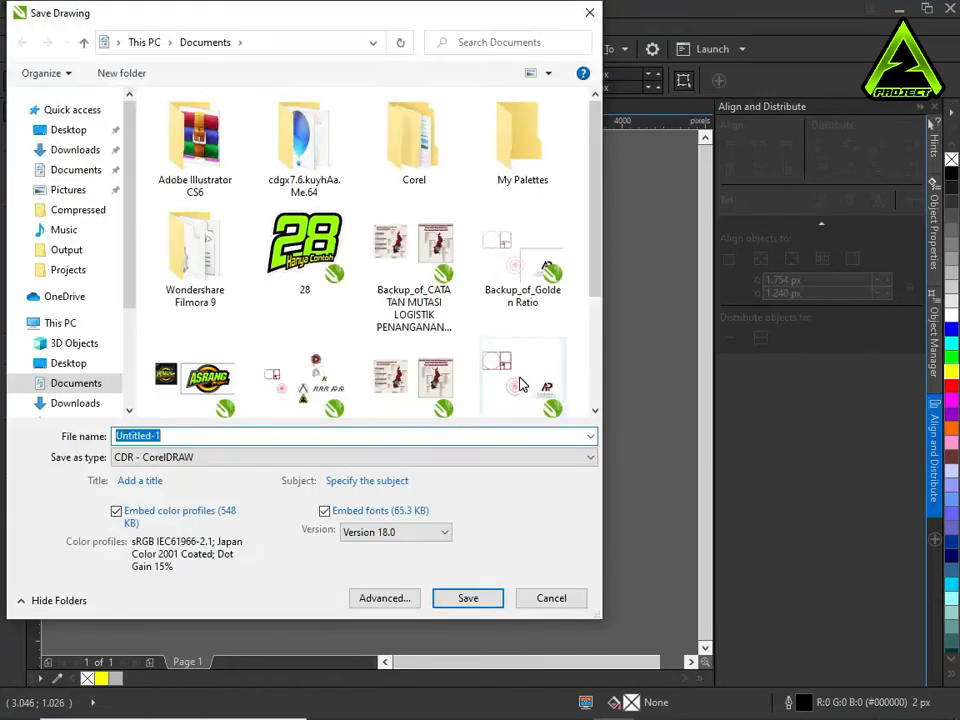
type("24")
key("Return")
- Group all parts of the 24 artwork and its name text into one object
left_click_drag(632, 553, 206, 276)
left_click(746, 82)
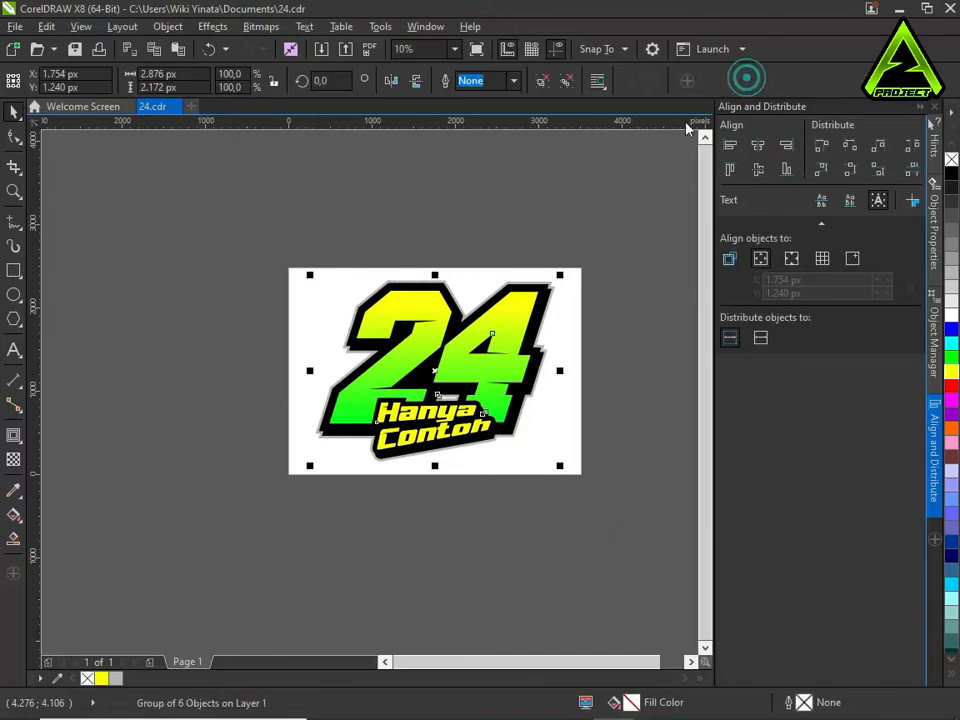
scroll(481, 293, "up", 2)
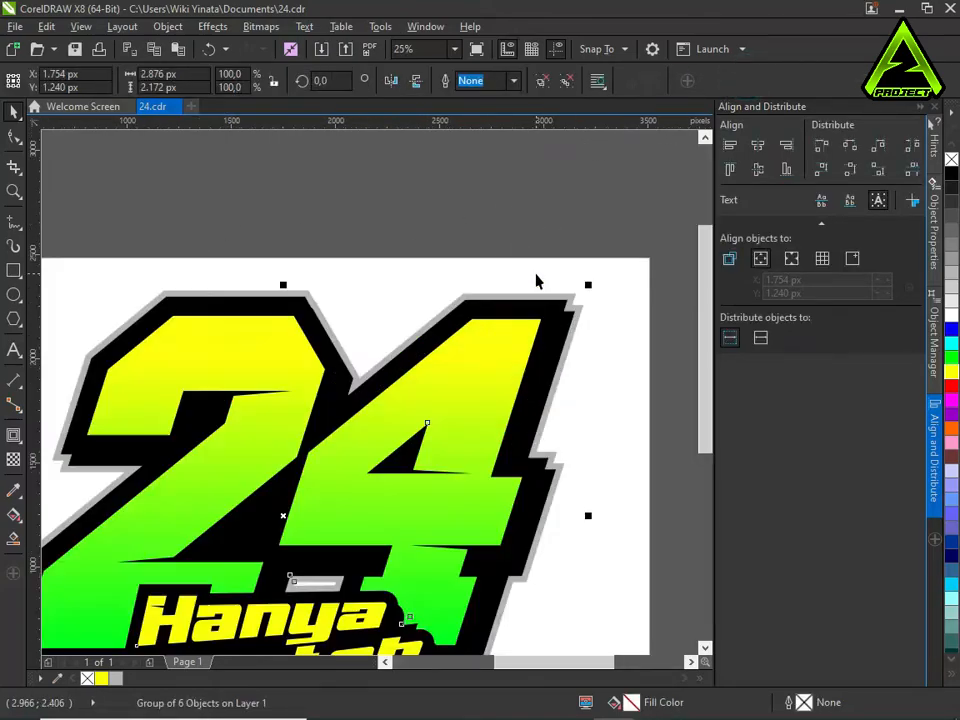
scroll(546, 287, "down", 2)
- Enlarge the grouped artwork to about 3026 × 2285 px and centre it horizontally and vertically on the page
left_click_drag(571, 279, 586, 266)
left_click(758, 170)
left_click(758, 146)
left_click(608, 208)
left_click(563, 304)
left_click_drag(579, 264, 572, 272)
- Export the selected artwork as a JPG file named 24 with the quality set to 100%
left_click(346, 50)
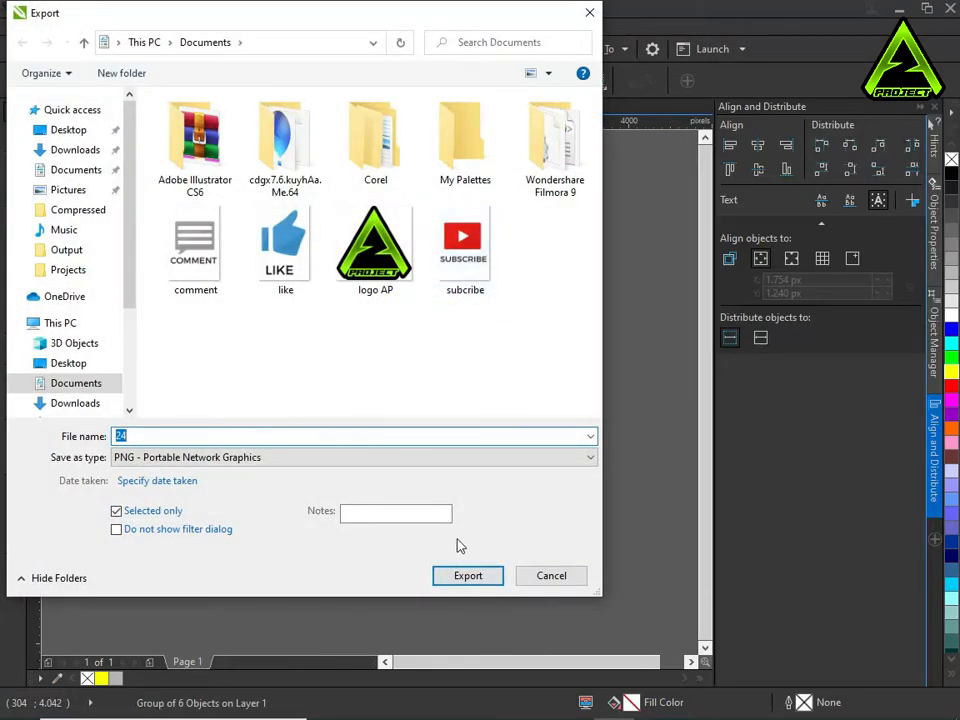
left_click(450, 456)
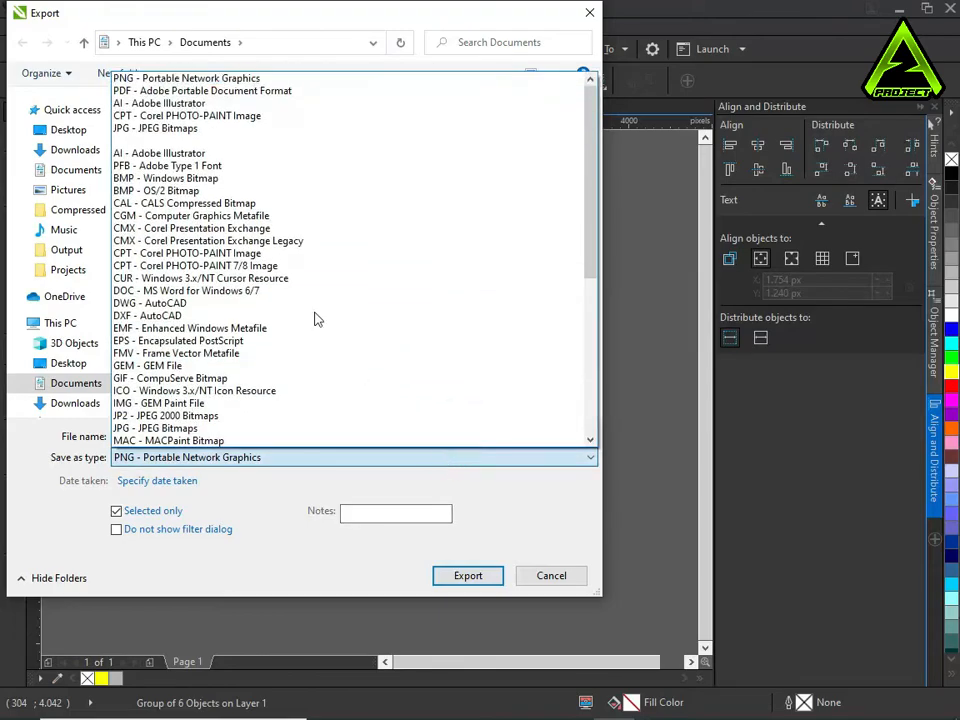
left_click(239, 130)
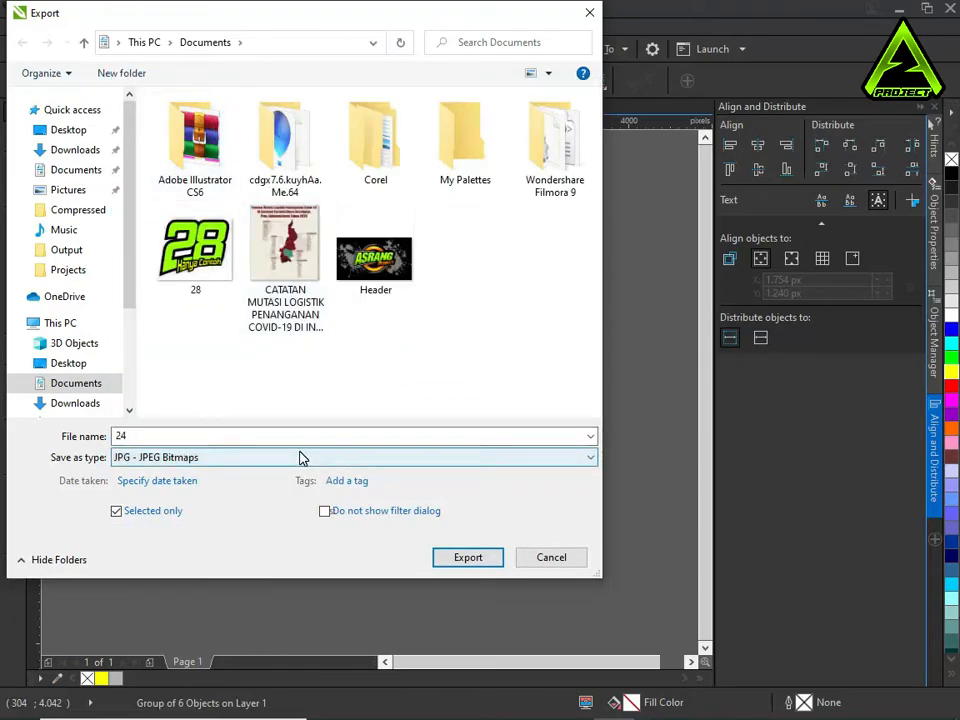
left_click(469, 557)
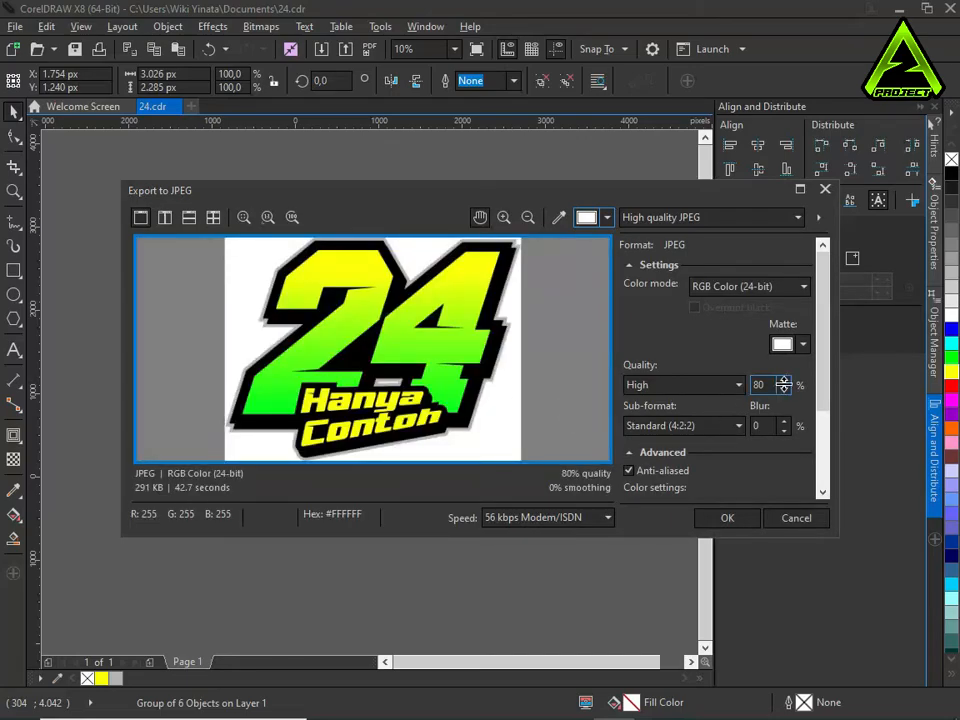
left_click(782, 381)
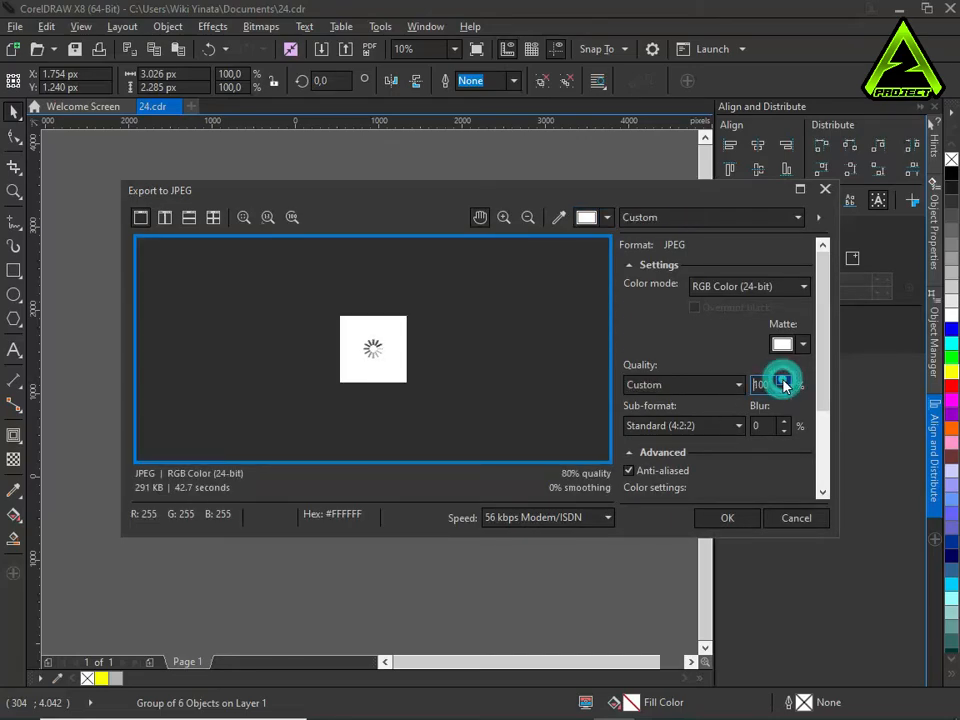
left_click(740, 519)
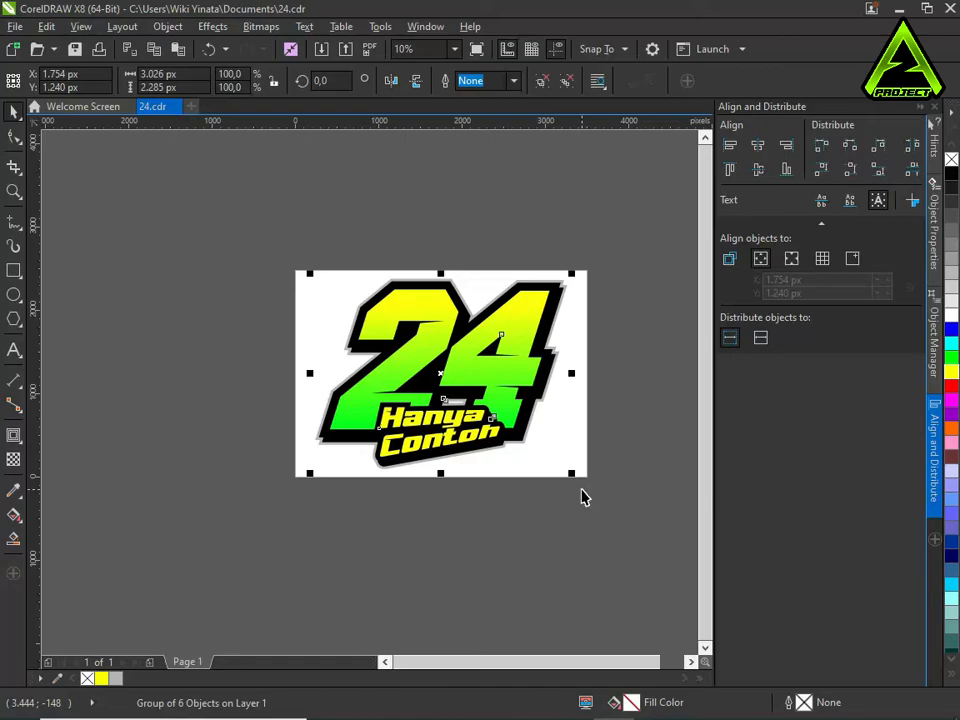
- Zoom the view to 25% to examine the finished 24 artwork up close
left_click(414, 48)
left_click(454, 48)
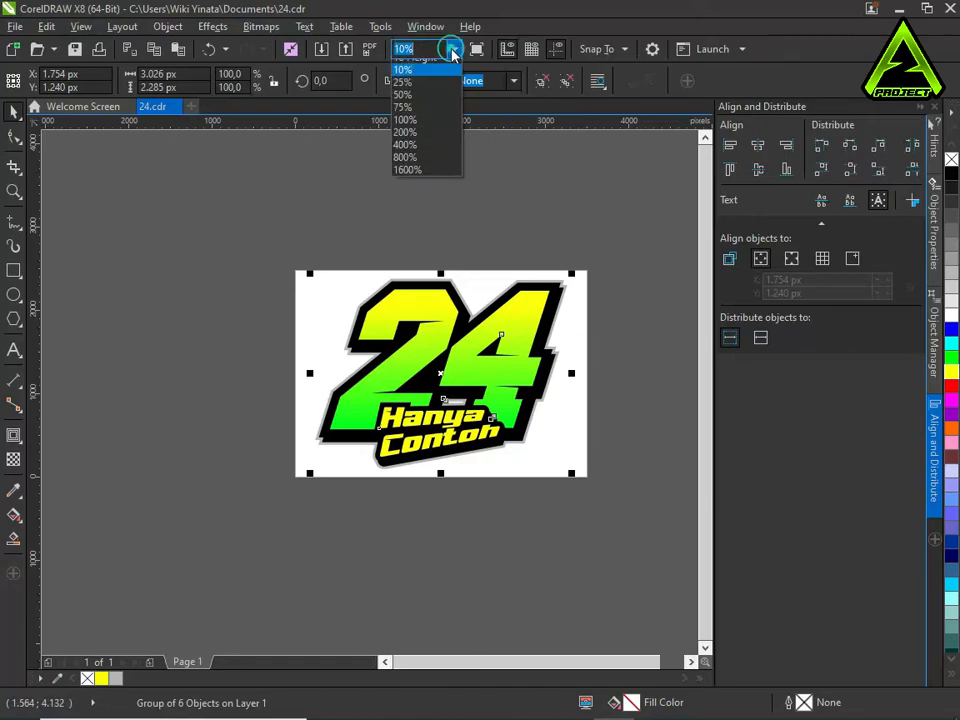
left_click(407, 135)
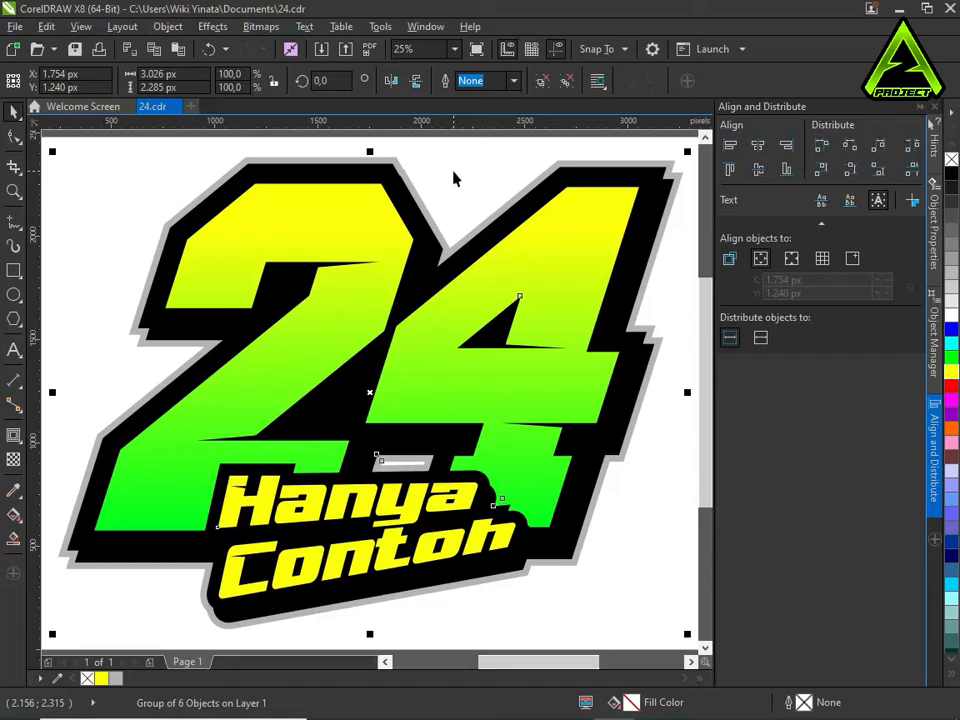